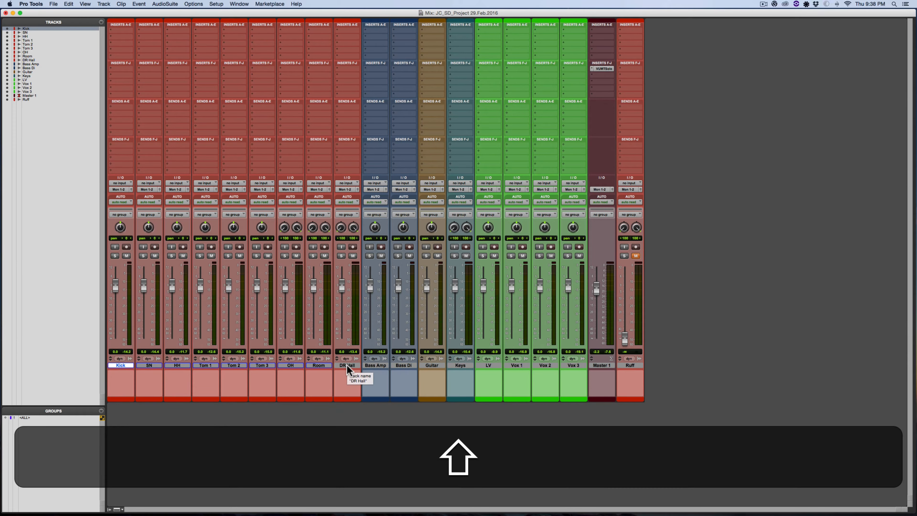
- Route the drum tracks from Kick through DR Hall to a new stereo Aux Input named DRUMS and make it solo safe
left_click(347, 365, "shift")
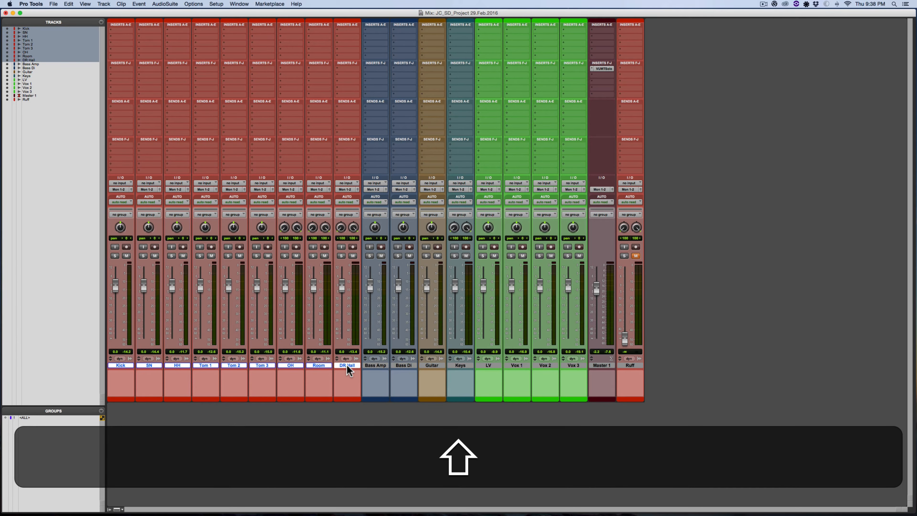
key("alt")
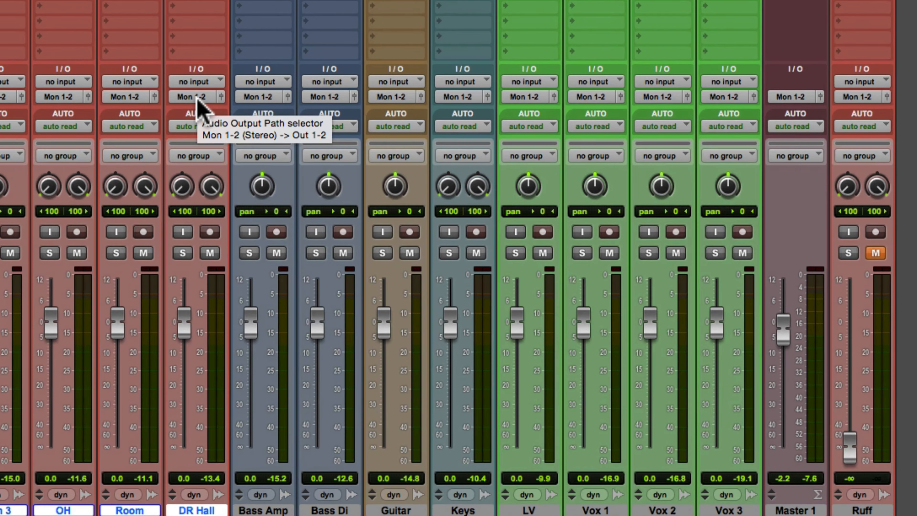
left_click(197, 98)
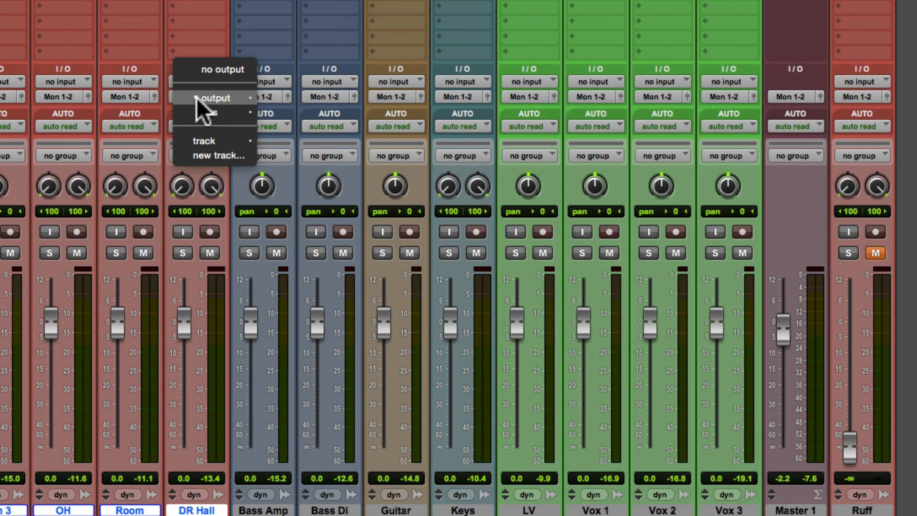
left_click(207, 150)
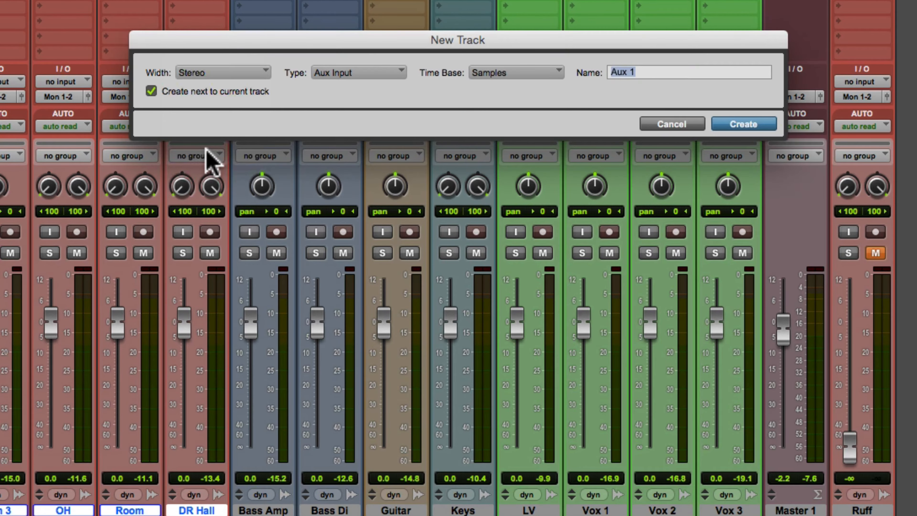
type("DRUMS")
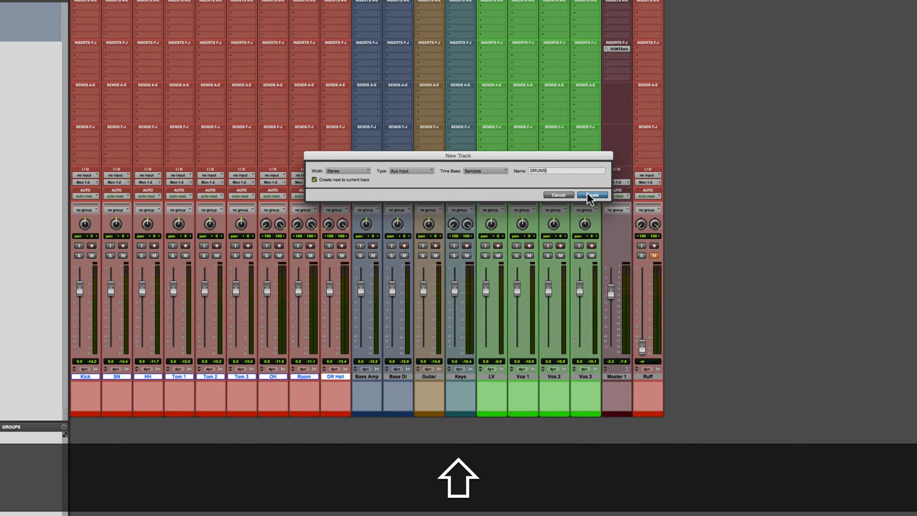
left_click(635, 175)
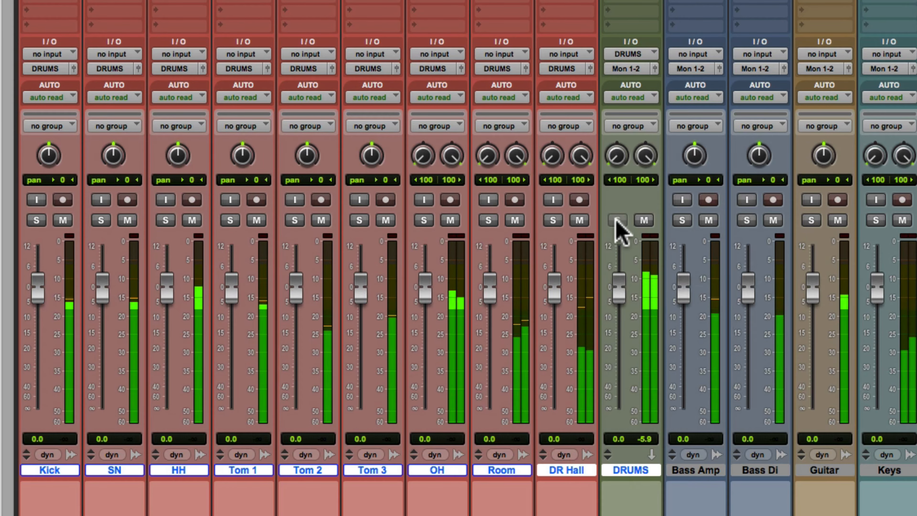
- Play back the session to check the drum signal on the DRUMS aux track, and stop playback
key("space")
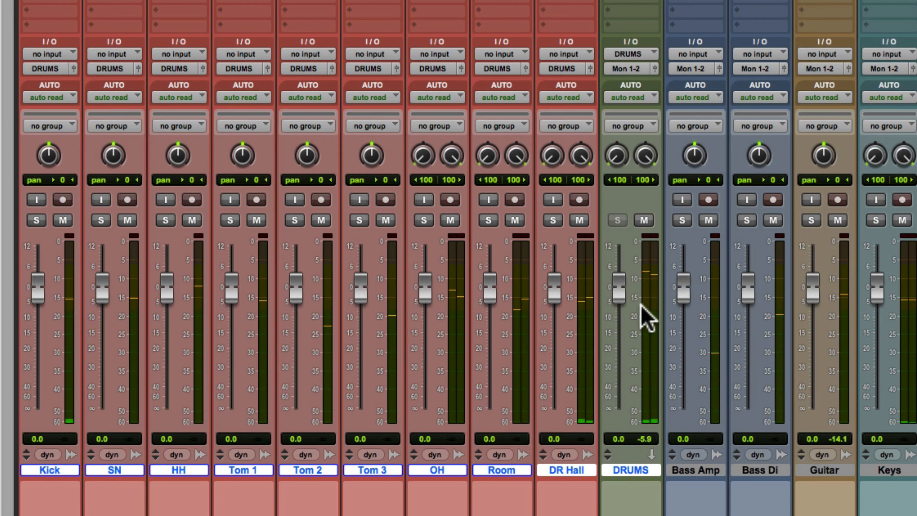
key("space")
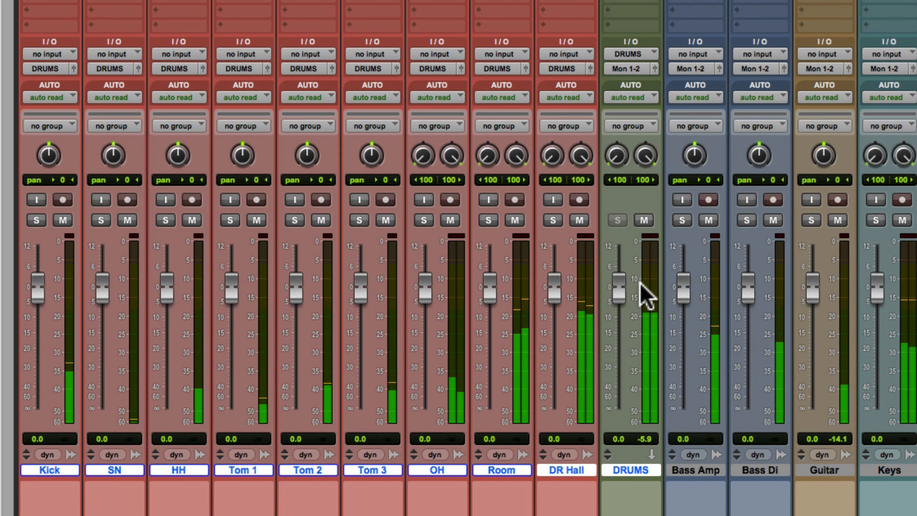
key("space")
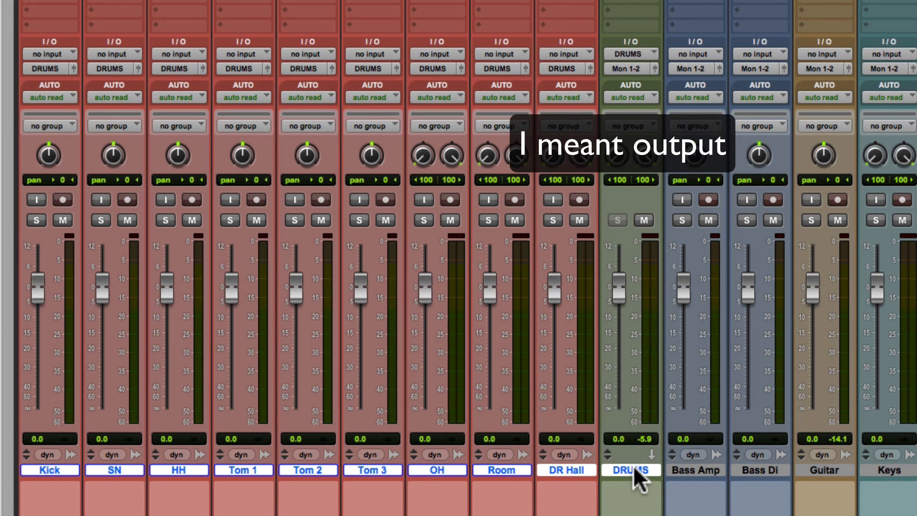
right_click(633, 67)
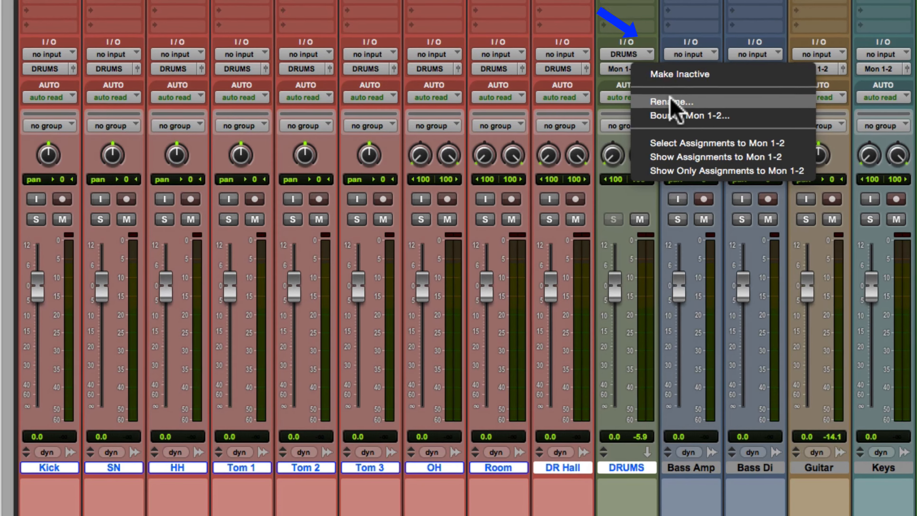
left_click(668, 102)
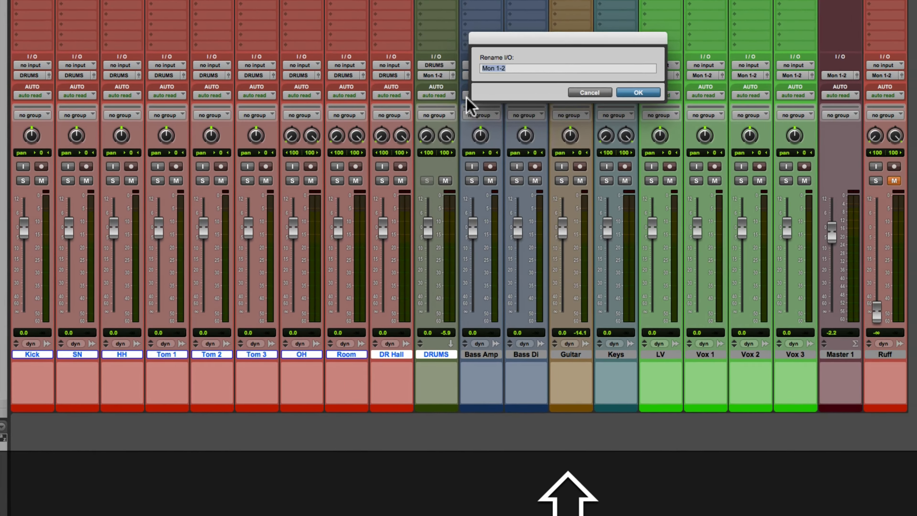
key("shift+Return")
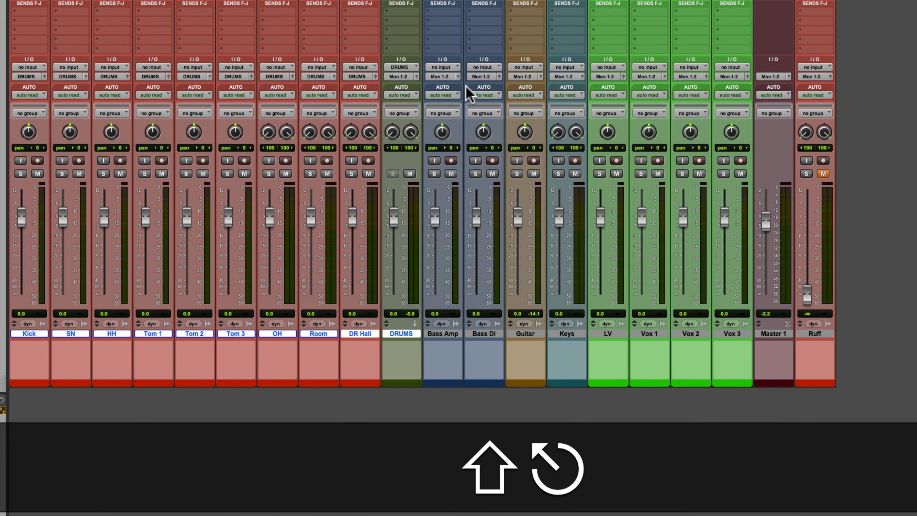
- Route the output of the DRUMS aux to a new stereo Aux Input track named "DRUMS s"
left_click(405, 76)
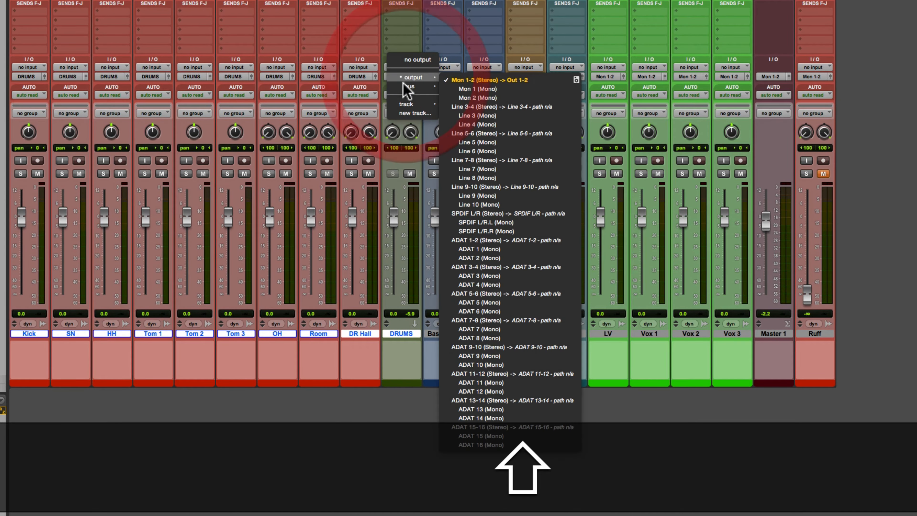
left_click(412, 113)
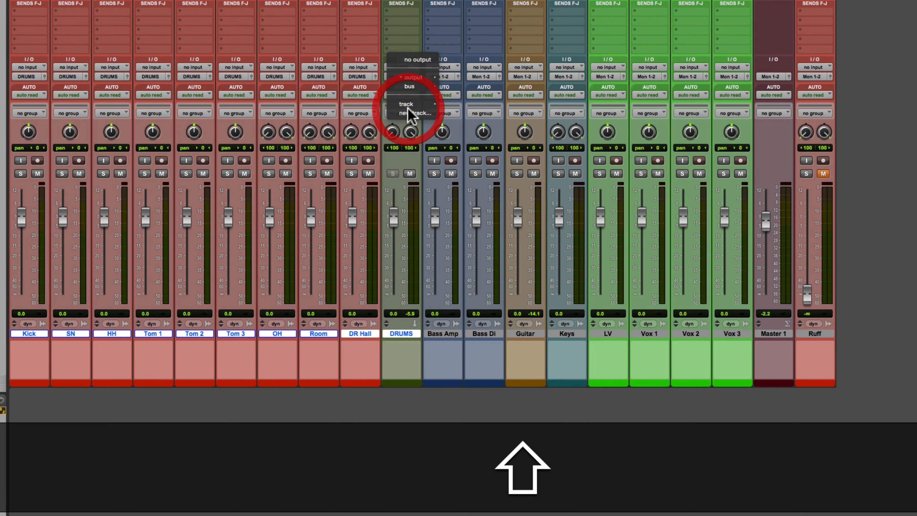
type("DRUMS S")
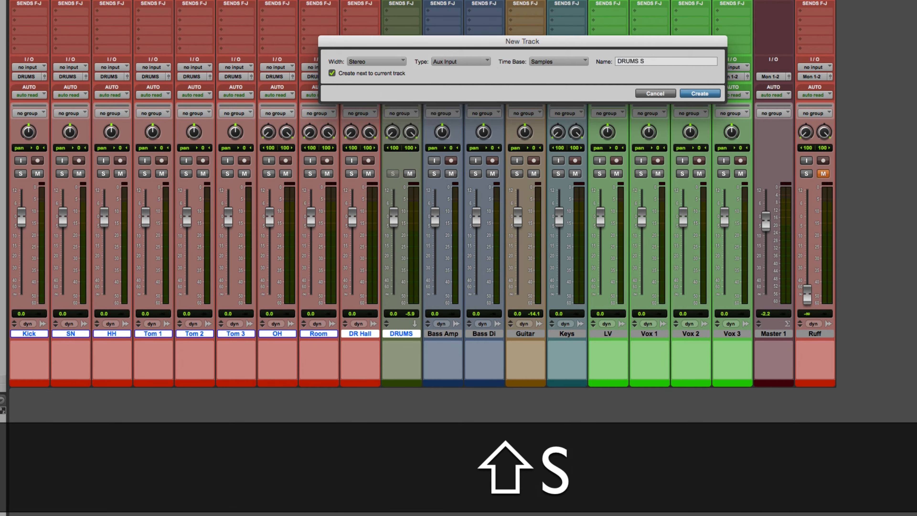
key("shift+BackSpace")
type("s")
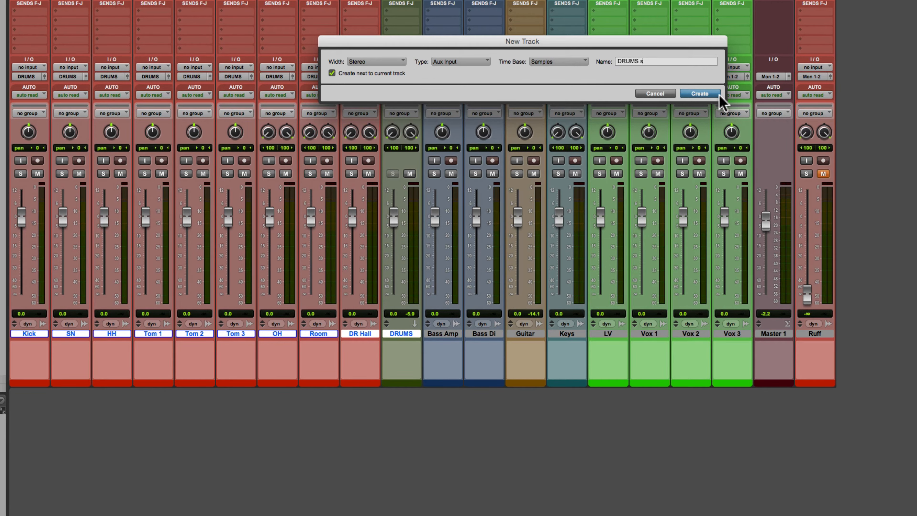
left_click(698, 93)
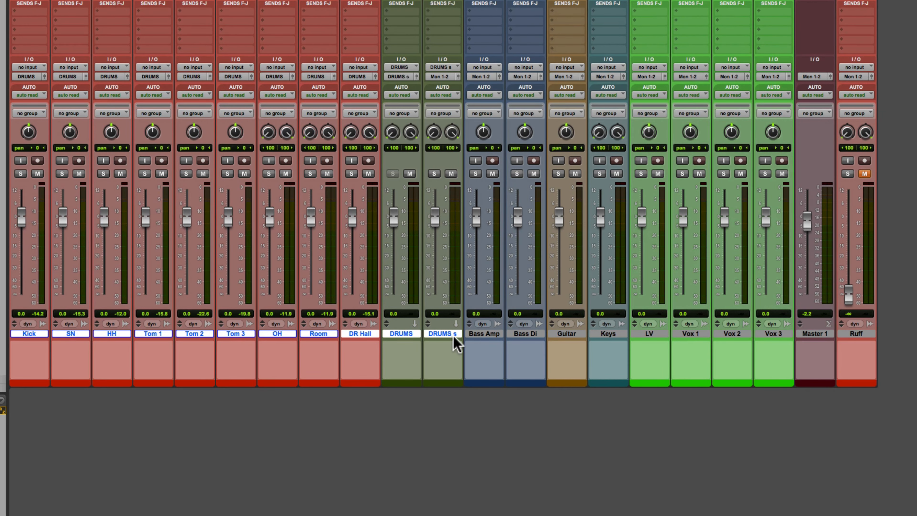
- Select only the DRUMS s track and move it to the end of the mixer, after Ruff
key("alt")
left_click(451, 337, "alt")
left_click(449, 336)
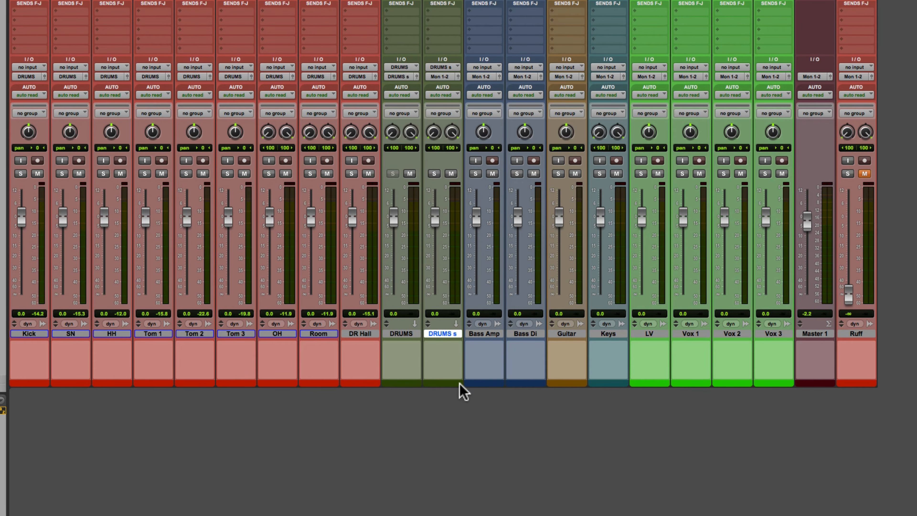
left_click_drag(442, 338, 862, 328)
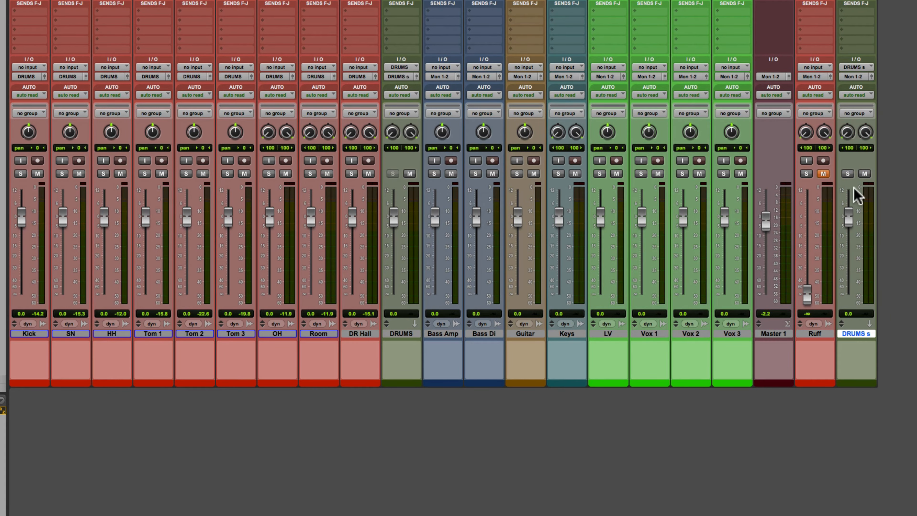
- Make the DRUMS s track solo safe and play back the session briefly to check its signal
left_click(848, 173, "super")
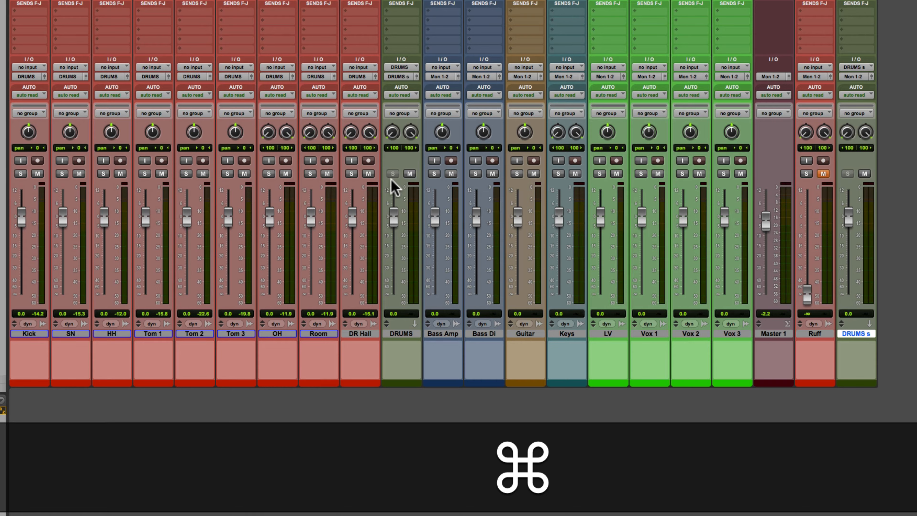
key("space")
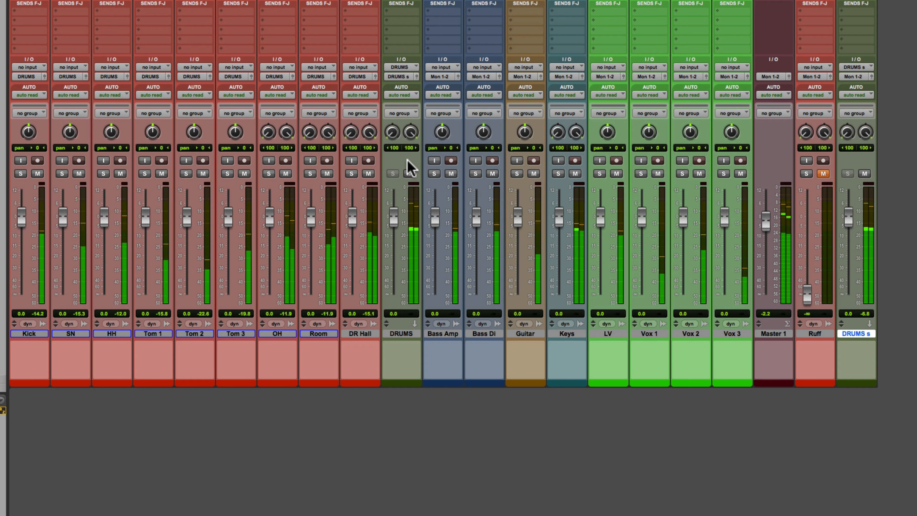
key("space")
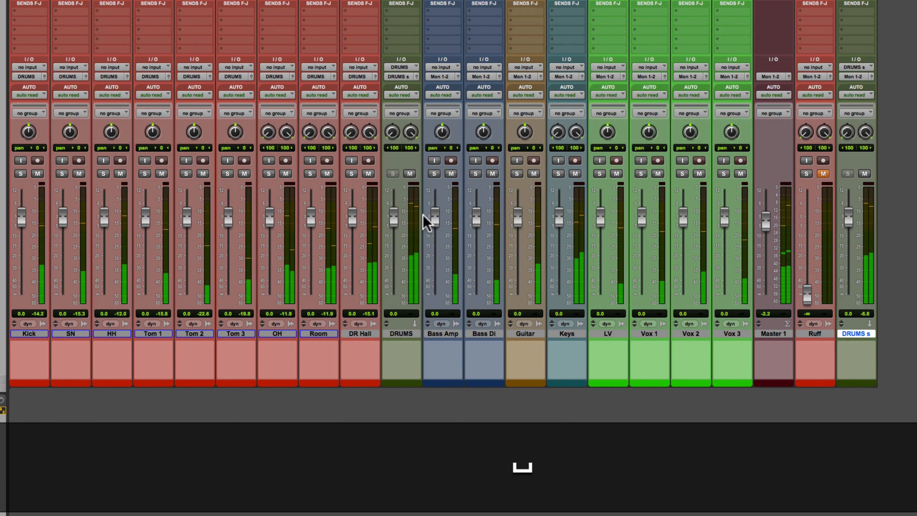
left_click(453, 334)
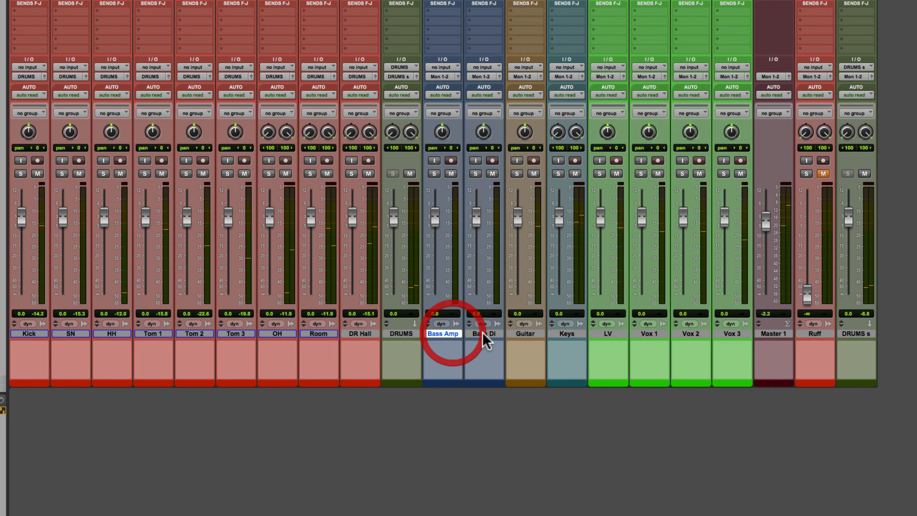
key("shift")
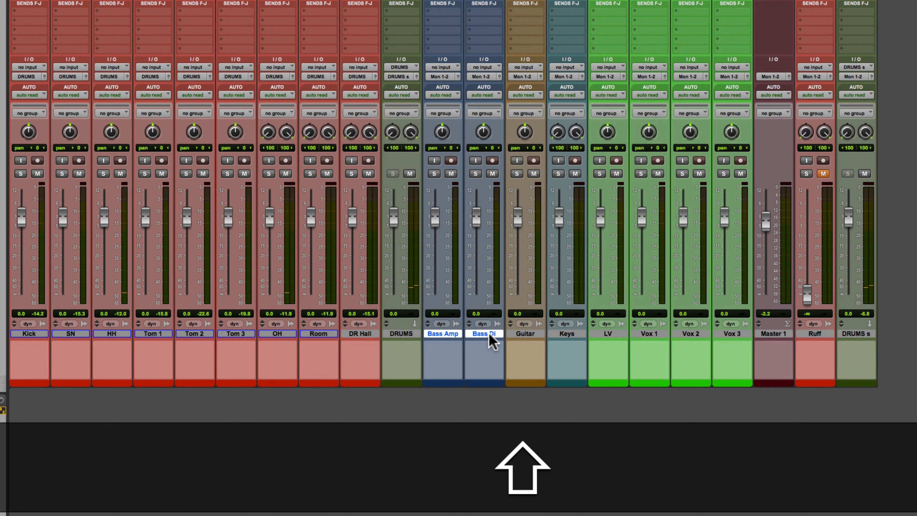
key("alt")
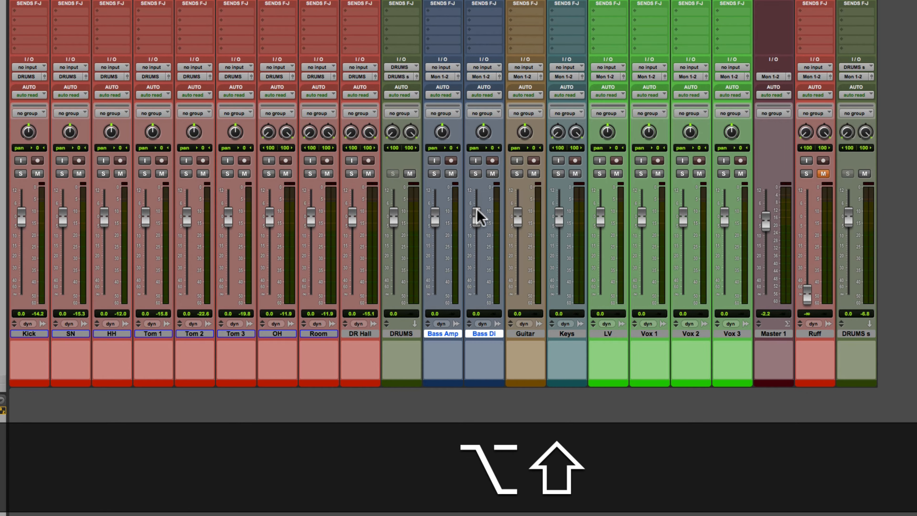
left_click(484, 76)
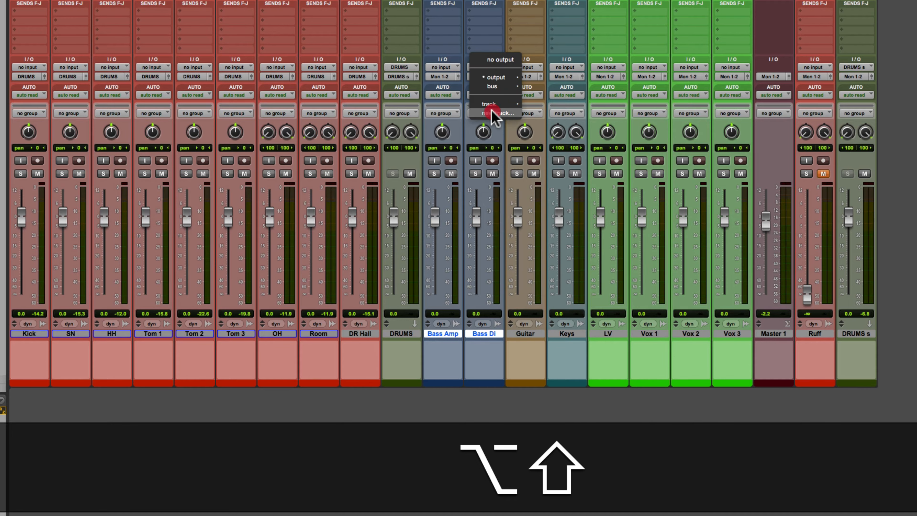
left_click(491, 93)
key("Escape")
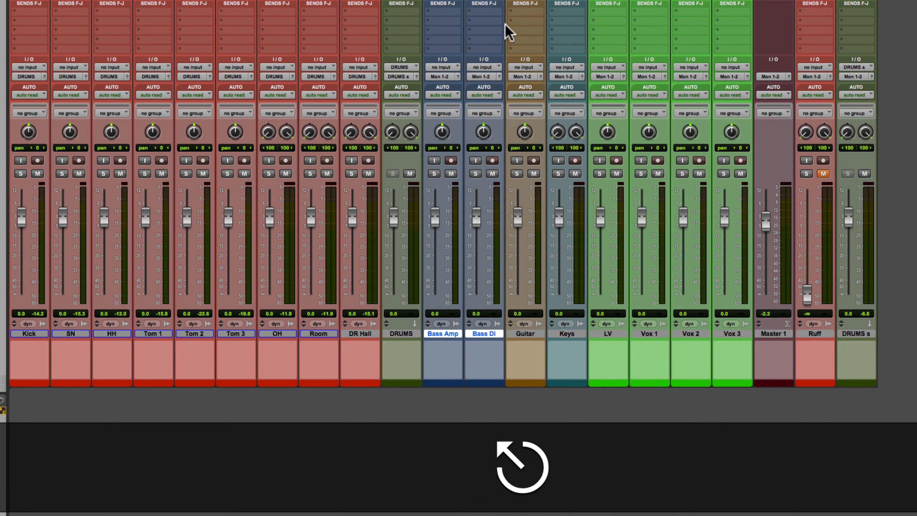
- Route the Bass Amp and Bass Di tracks to a new stereo Aux Input named BASS and make it solo safe
left_click(443, 334, "alt")
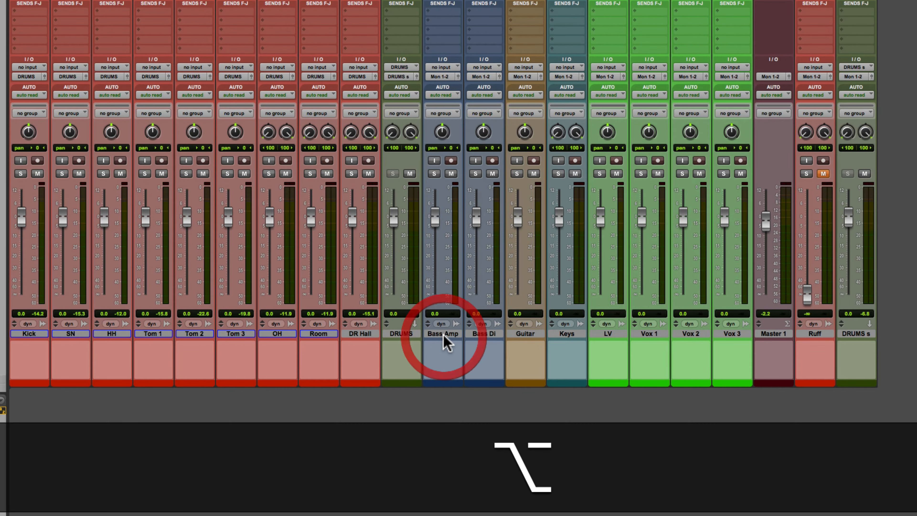
key("shift")
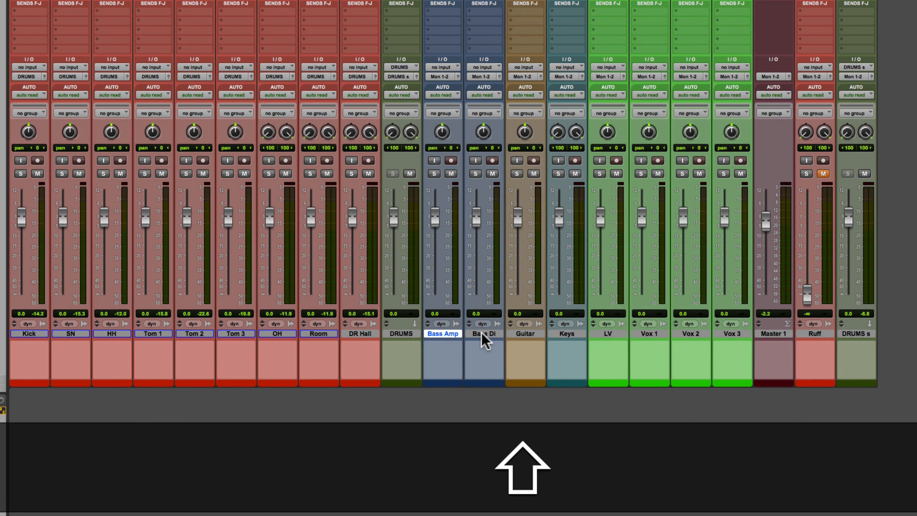
left_click(484, 334, "shift")
key("alt")
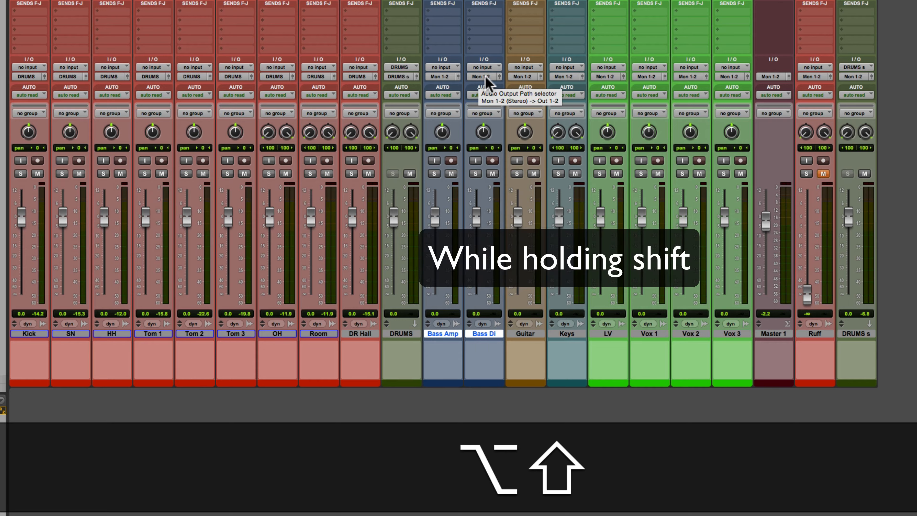
left_click(485, 77, "alt+shift")
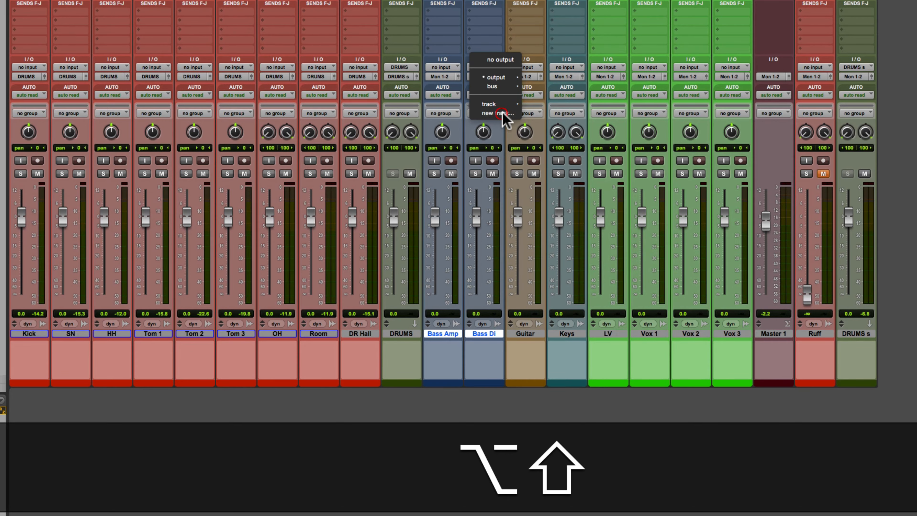
left_click(503, 116, "alt+shift")
type("BASS")
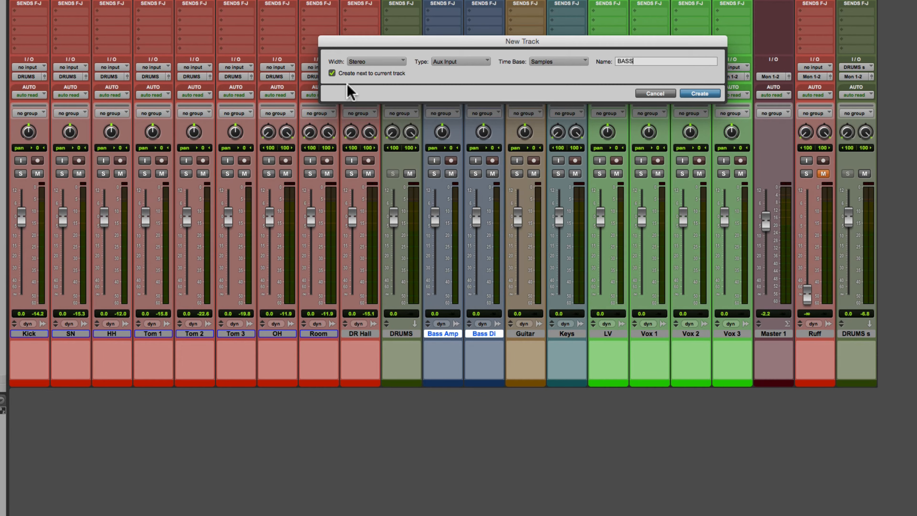
left_click(700, 94)
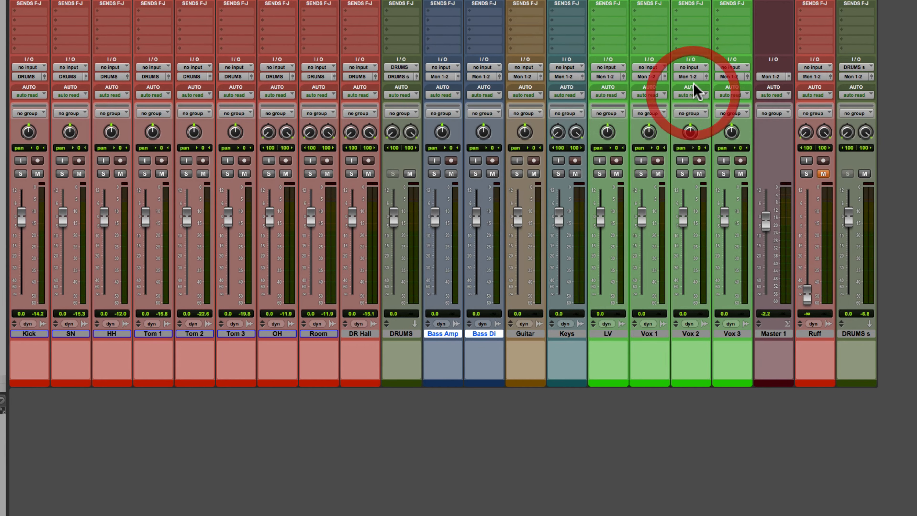
left_click(518, 173, "super")
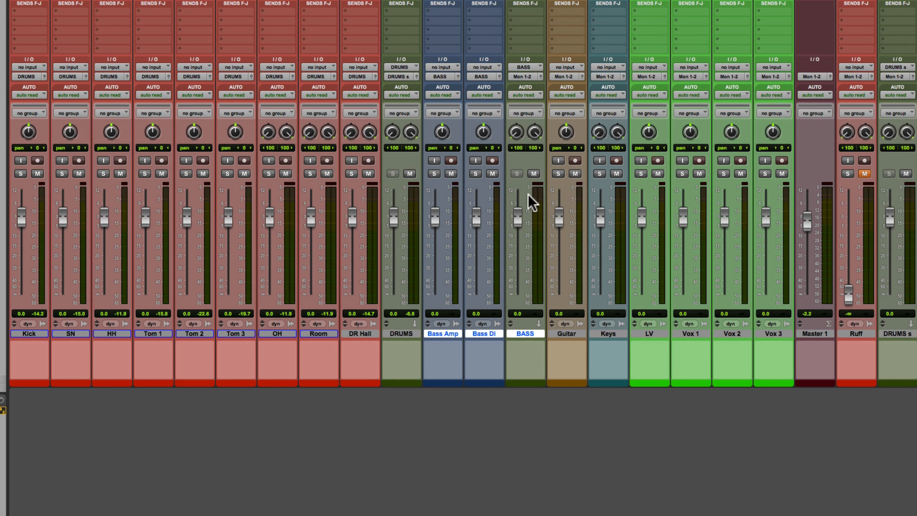
- Route the output of the BASS aux to a new stereo Aux Input track named "BASS s" and make that track solo safe
left_click(525, 76)
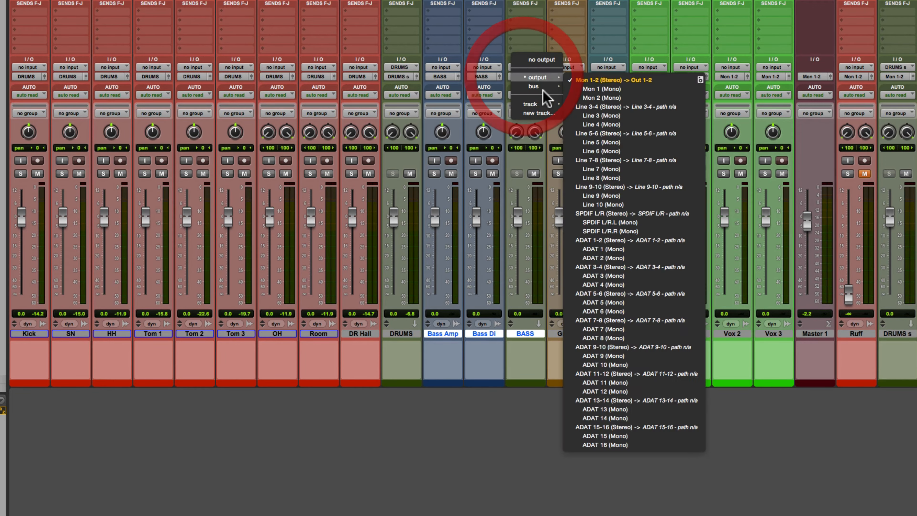
left_click(536, 113)
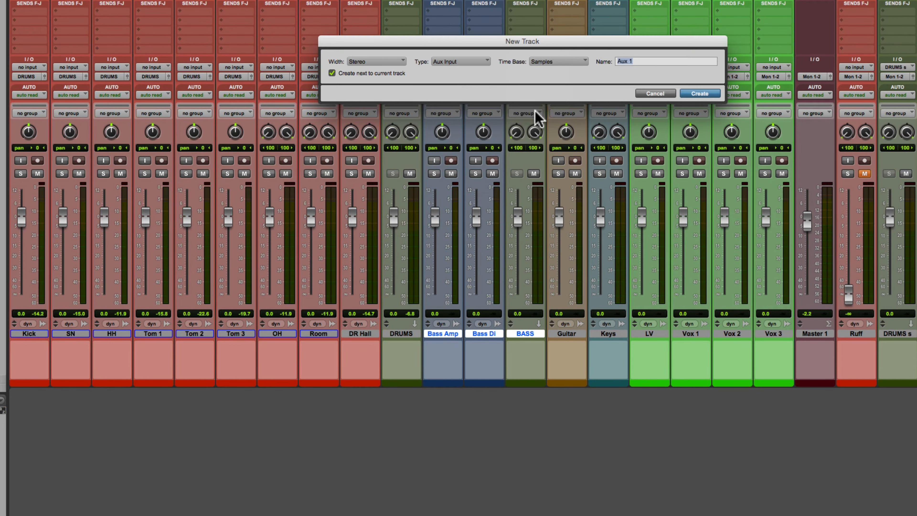
type("A")
key("BackSpace")
type("BASS s")
left_click(693, 94)
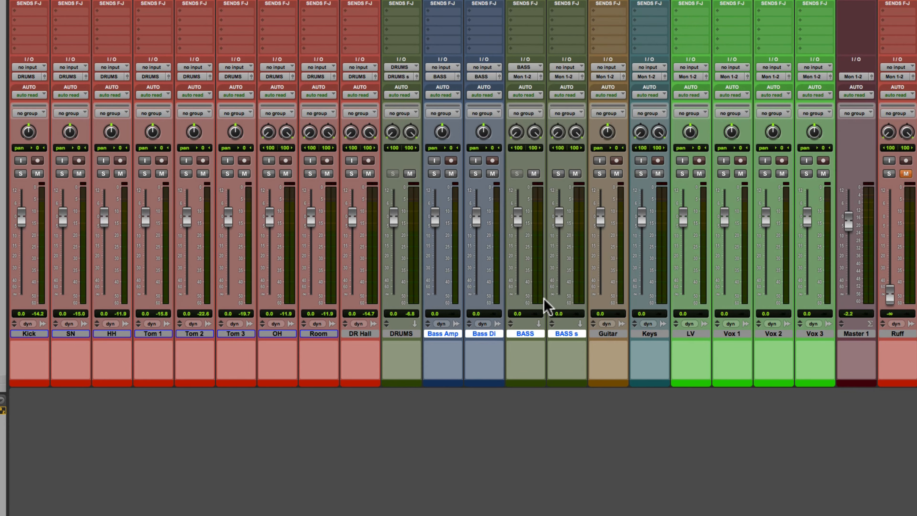
left_click(558, 174, "super")
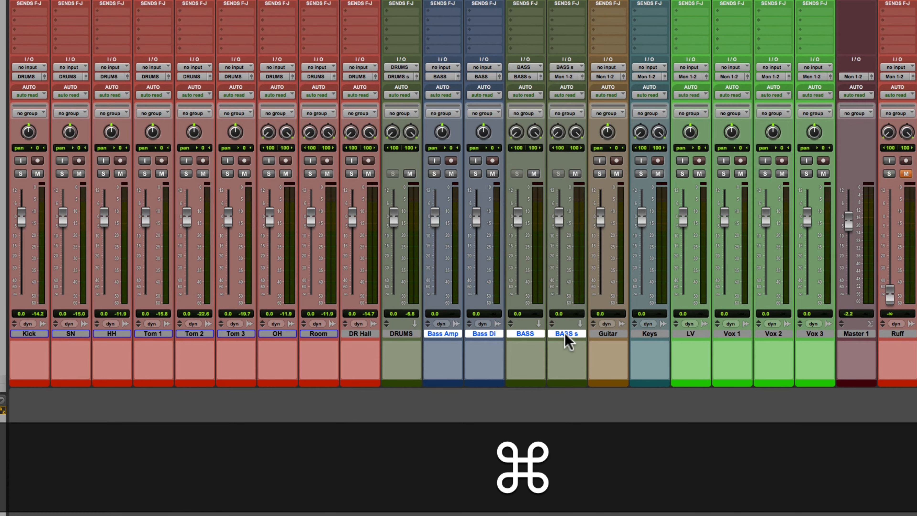
- Select only the BASS s track and move it to the end of the mixer, after DRUMS s
key("alt")
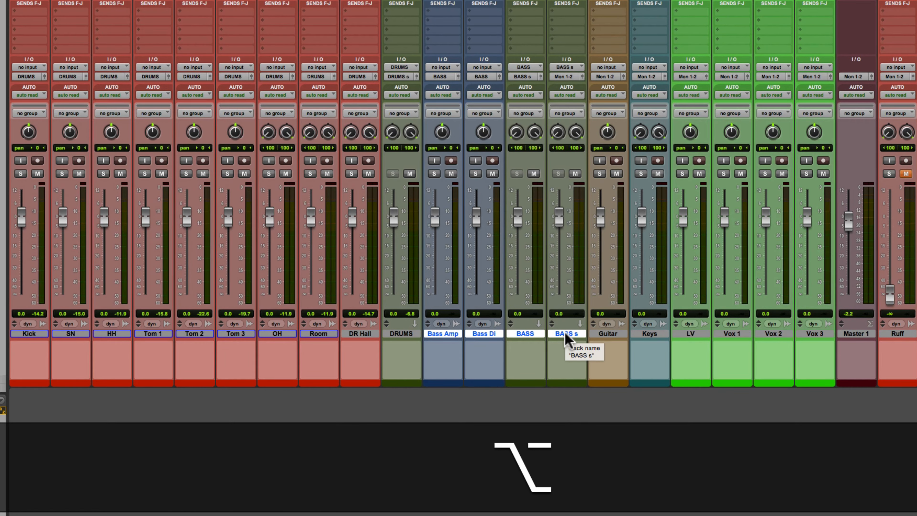
scroll(596, 339, "right", 5)
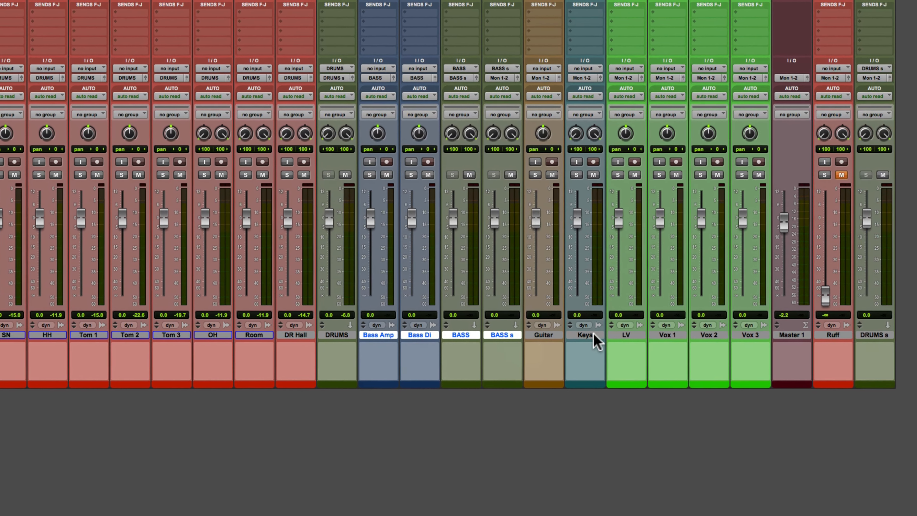
left_click(555, 336)
left_click(437, 336)
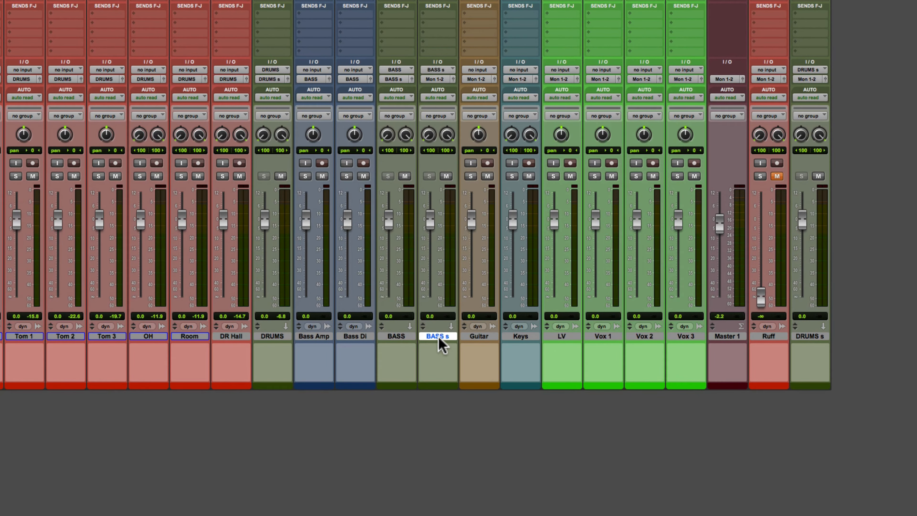
left_click_drag(440, 344, 851, 329)
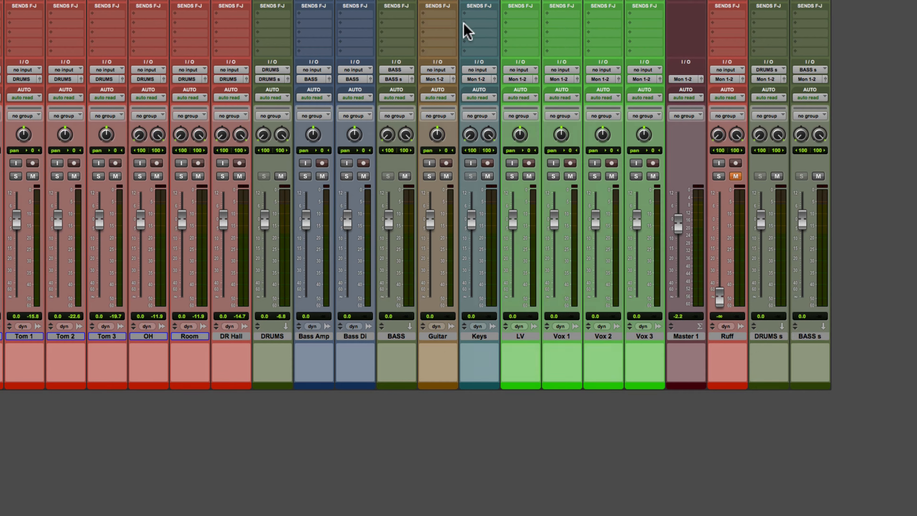
- Route the Guitar track's output to a new stereo Aux Input named "E GUIT" and make the aux solo safe
left_click(436, 79)
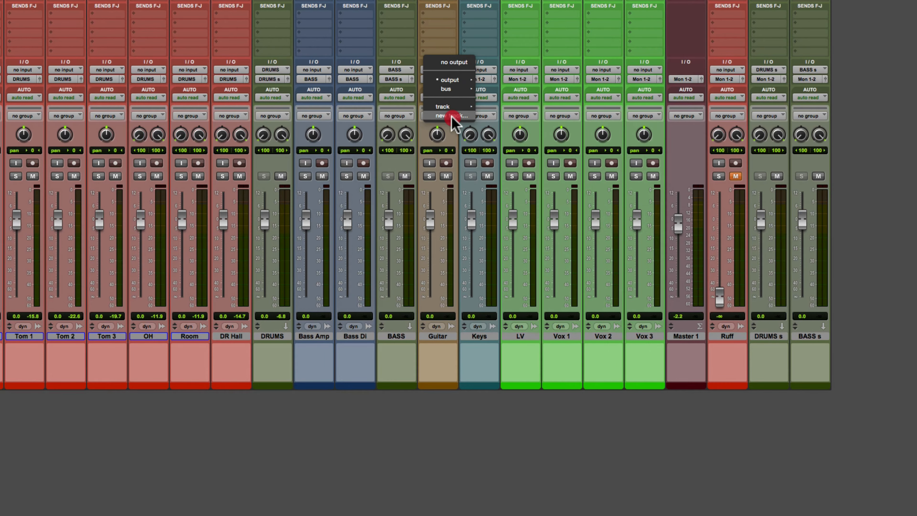
left_click(451, 118)
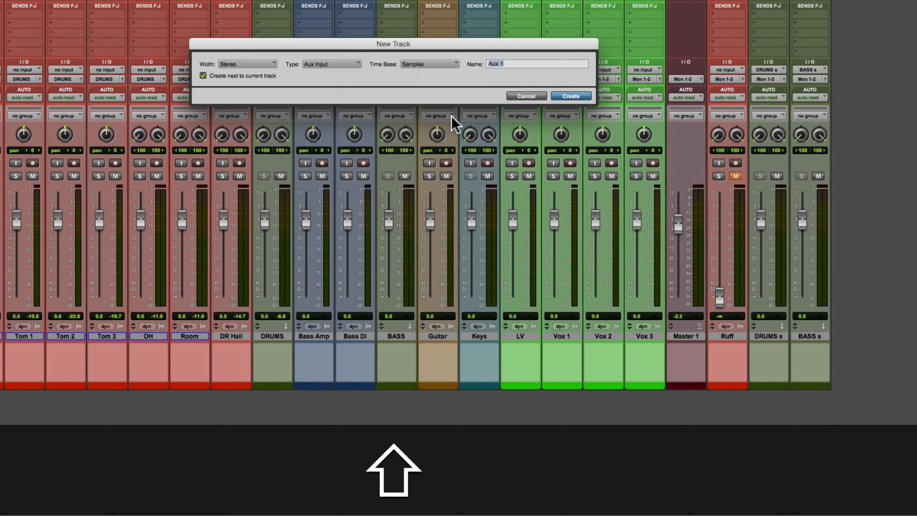
type("E GUIT")
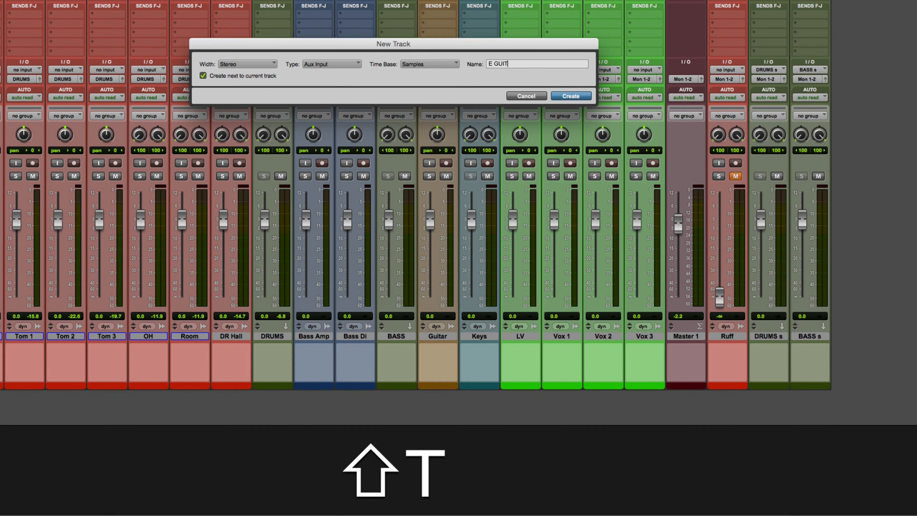
left_click(579, 96)
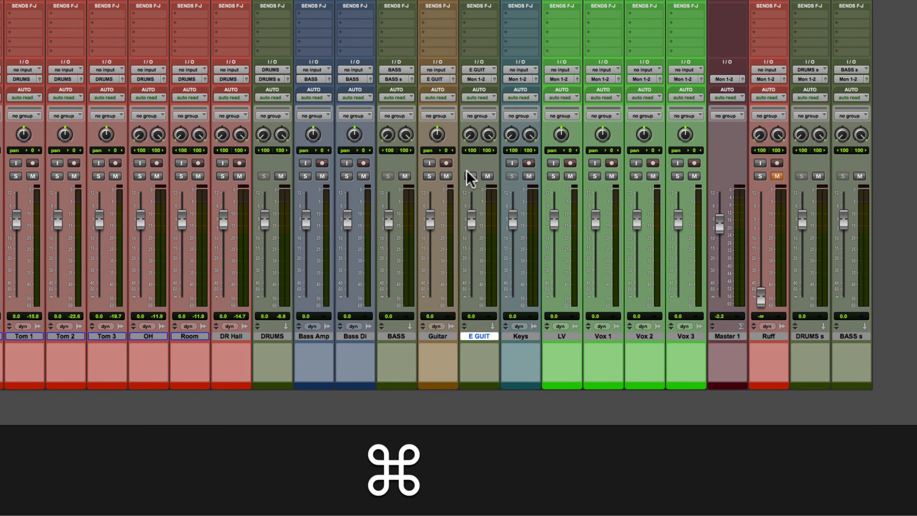
- Route the output of the E GUIT aux to a new stereo Aux Input named "E GUIT s" and make it solo safe
left_click(487, 81)
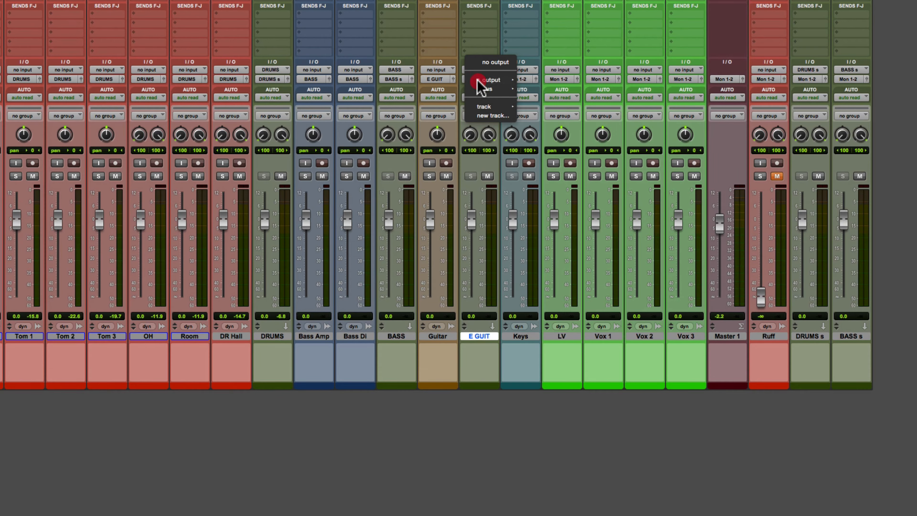
left_click(485, 111)
type("E")
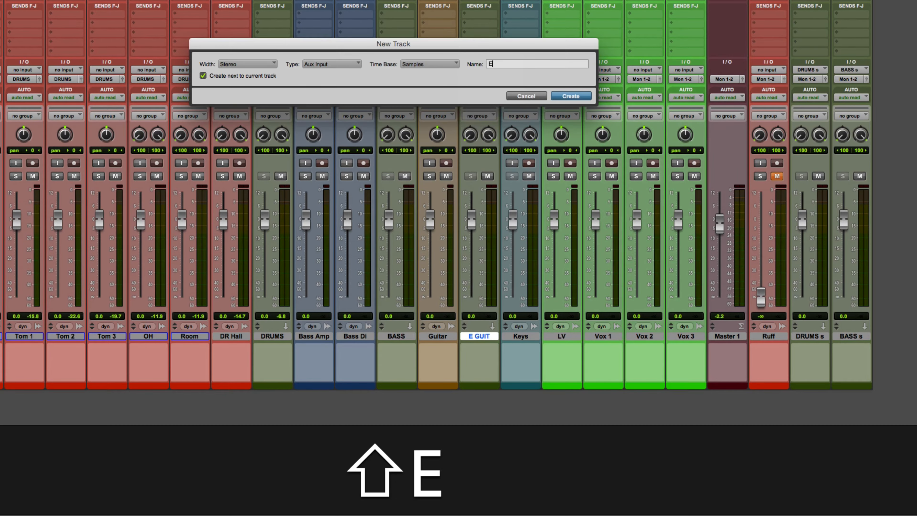
type(" GU")
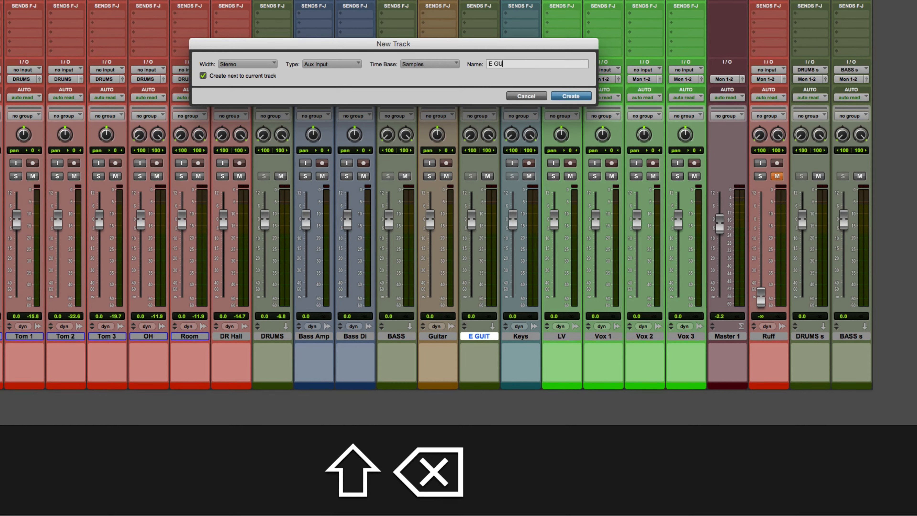
type("IT s")
key("Return")
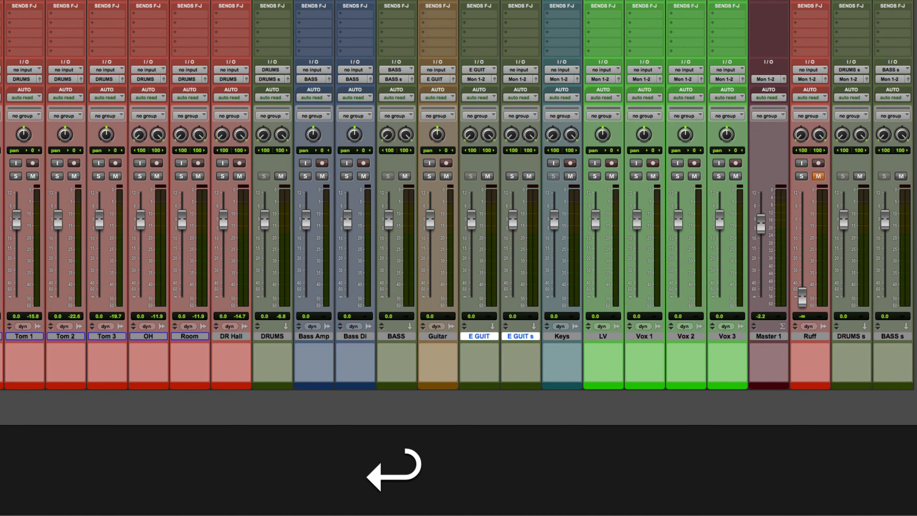
left_click(513, 176, "super")
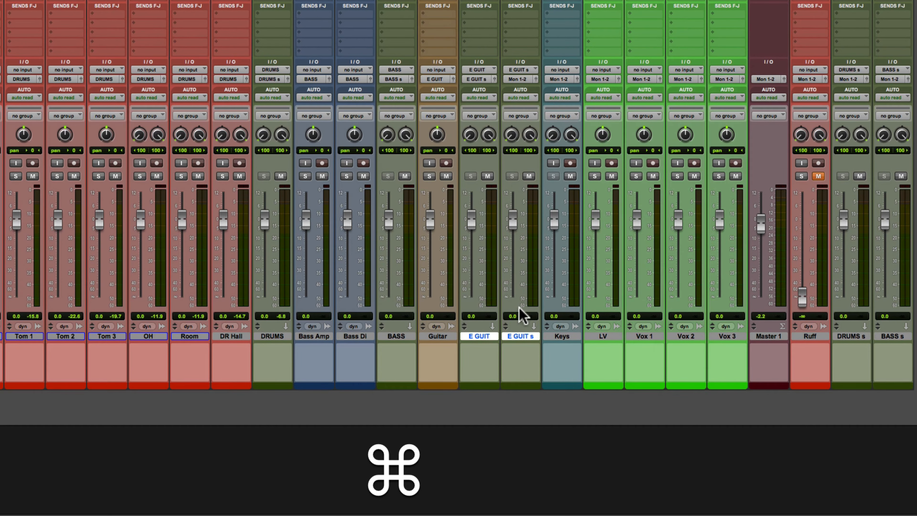
- Select only the E GUIT s track and move it to the end of the mixer, after BASS s
left_click(520, 337)
left_click(563, 337)
left_click_drag(530, 338, 891, 338)
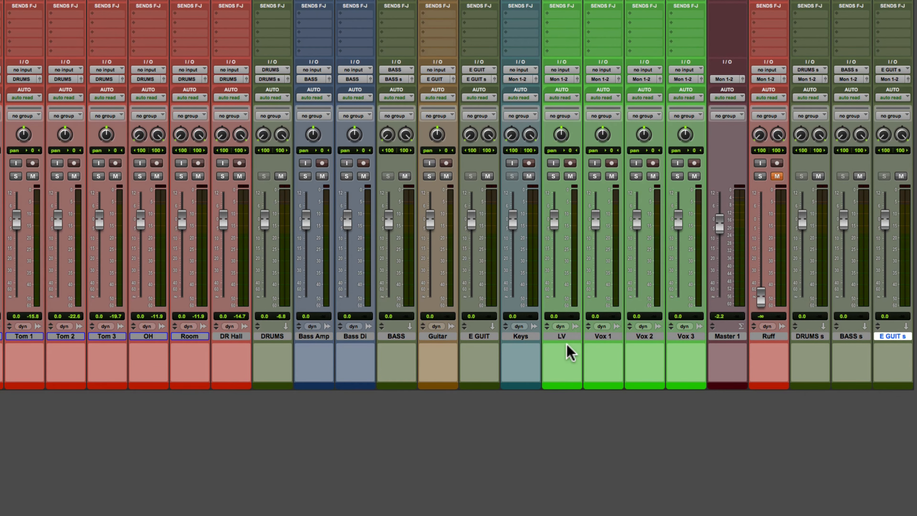
- Route the Keys track's output to a new stereo Aux Input named "KEYS" and make the aux solo safe
left_click(521, 80)
left_click(533, 119)
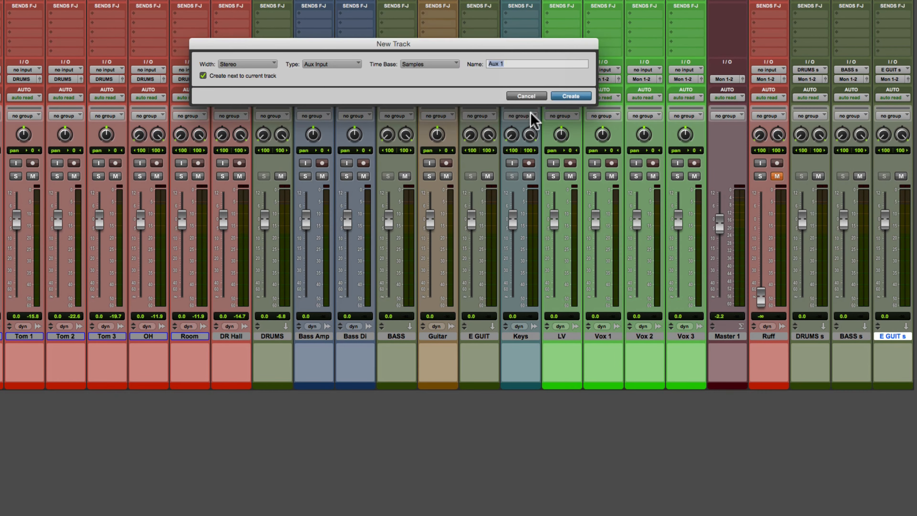
type("KEYS")
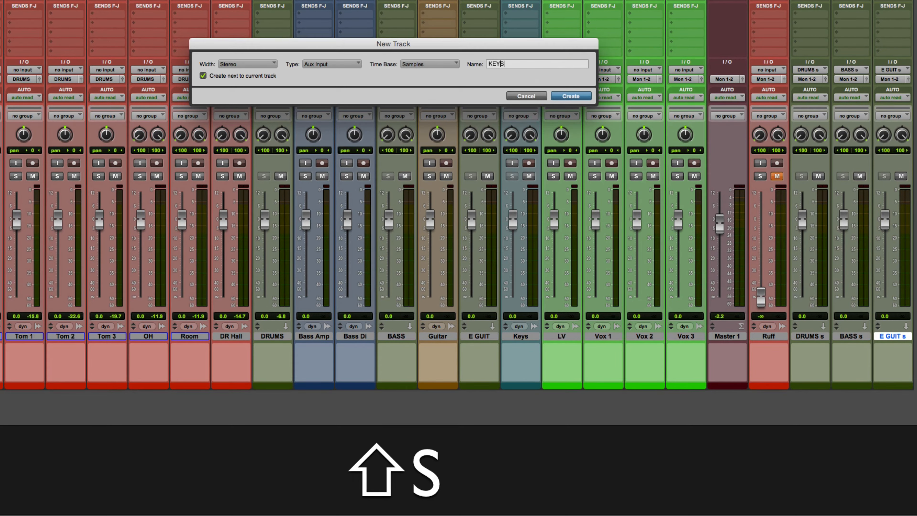
key("Return")
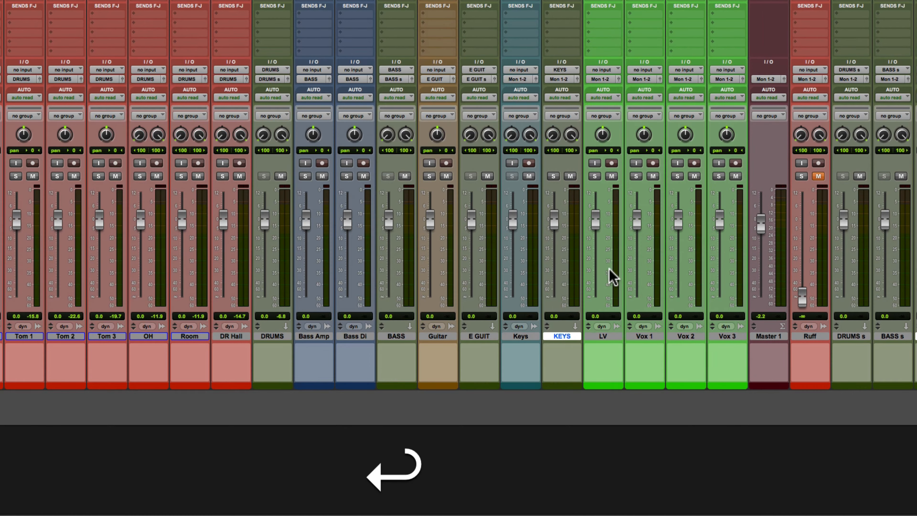
- Route the output of the KEYS aux to a new stereo Aux Input named "KEYS s" and make it solo safe
left_click(559, 79)
left_click(570, 116)
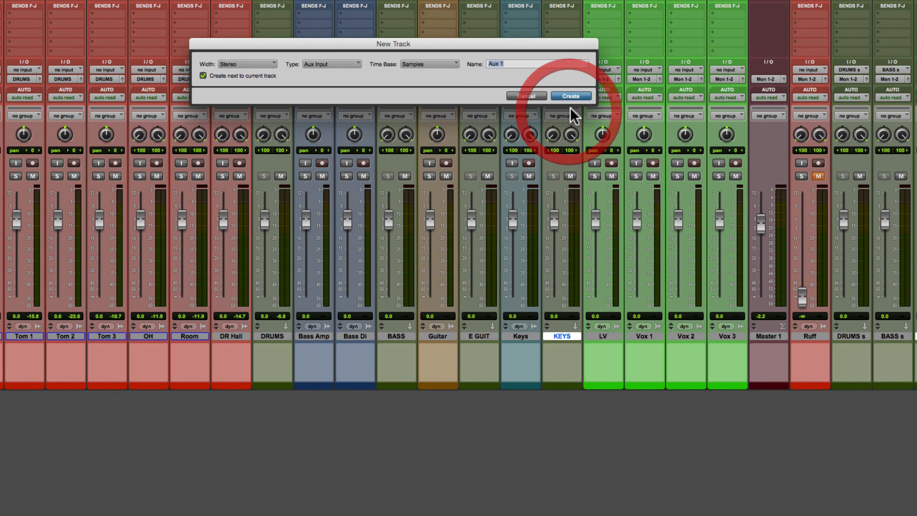
type("KEYS s")
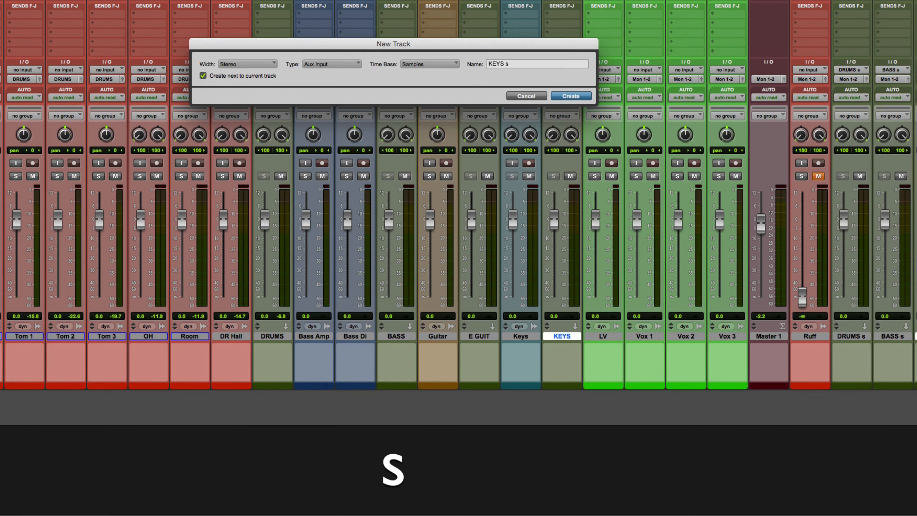
key("Return")
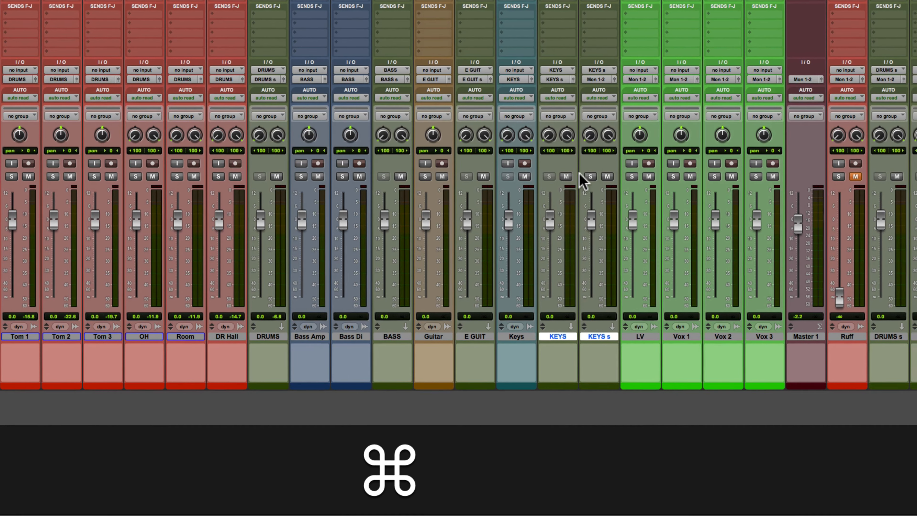
left_click(592, 177, "super")
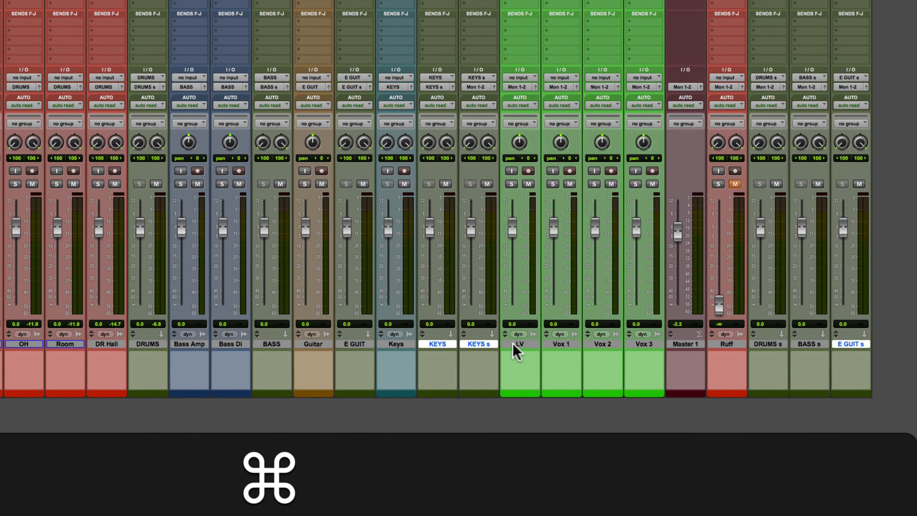
- Select only the KEYS s track and move it to the end of the mixer, after E GUIT s
left_click(603, 338)
left_click_drag(571, 338, 771, 329)
left_click_drag(664, 343, 865, 341)
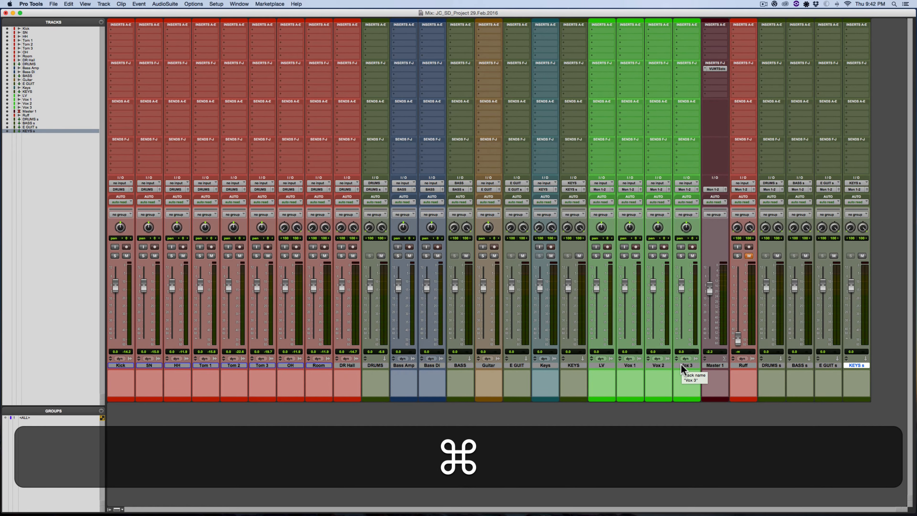
- Switch to the Edit window, shrink all track heights to fit, and play the session briefly from around bar 18 to check the signals
key("super+equal")
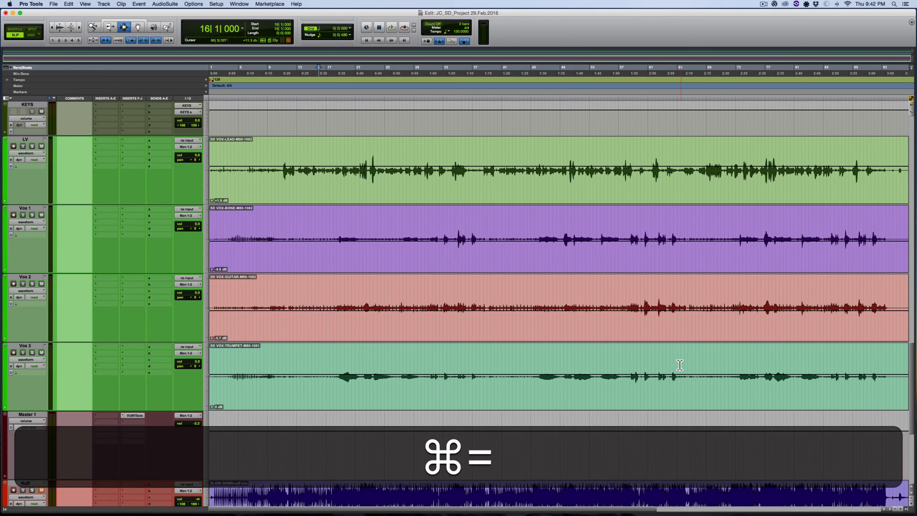
key("ctrl+alt+super+Down")
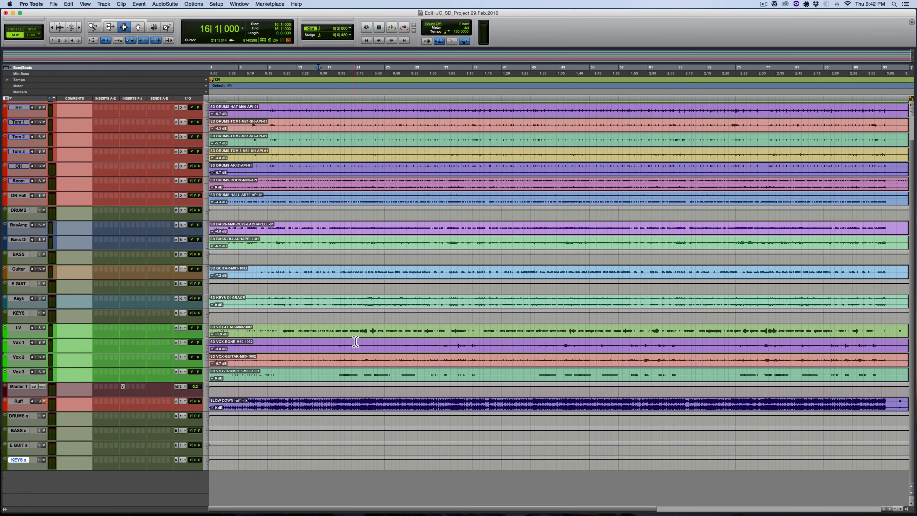
left_click(338, 348)
key("space")
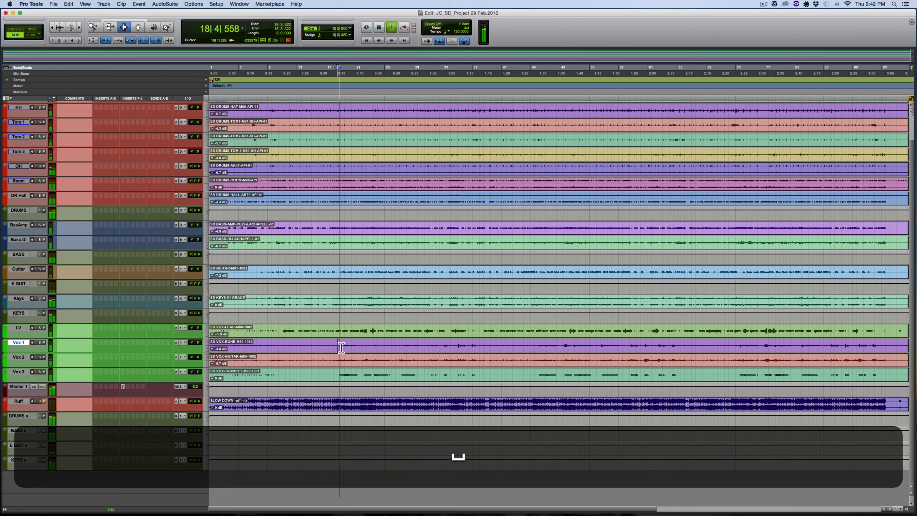
key("space")
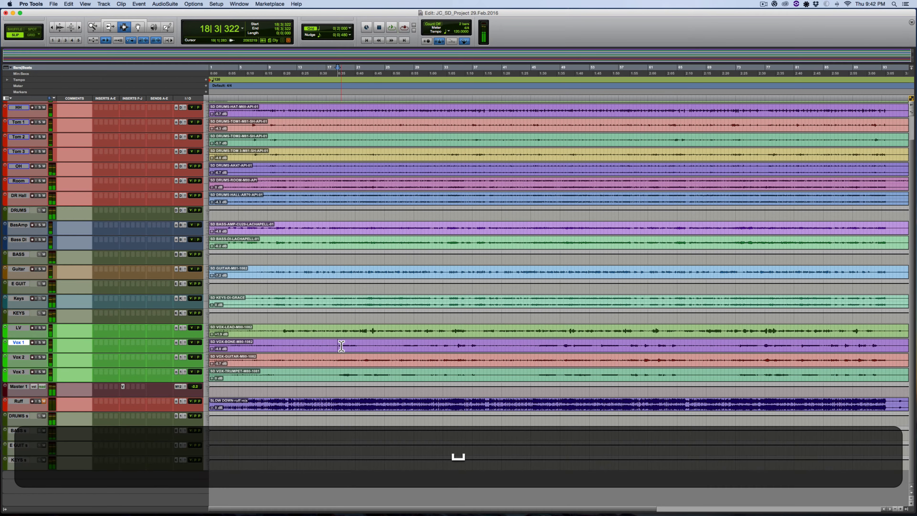
- Return to the Mix window, route the LV track's output to a new stereo Aux Input named "LEAD V", and make the aux solo safe
key("super+equal")
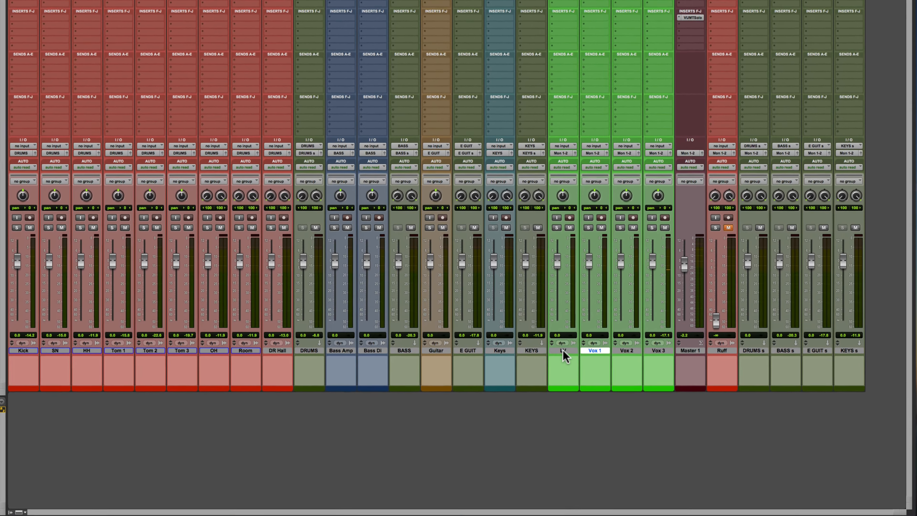
left_click(601, 365)
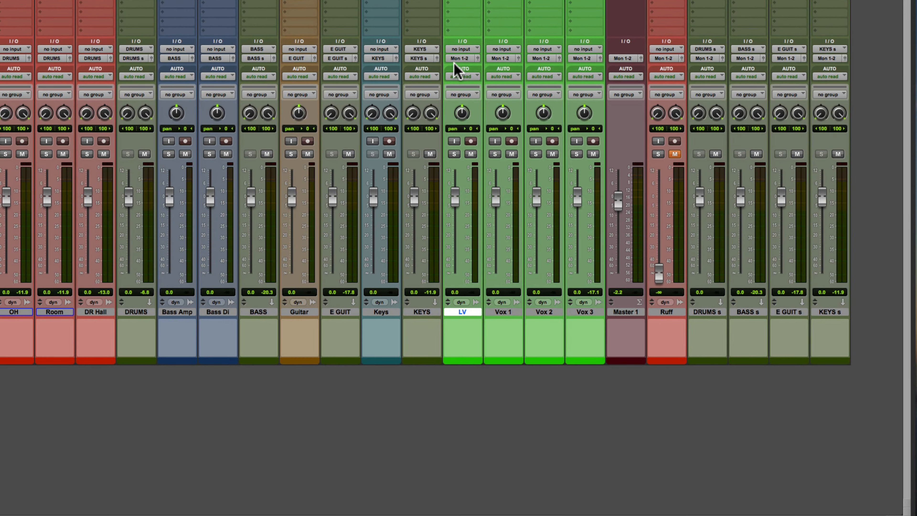
left_click(479, 76)
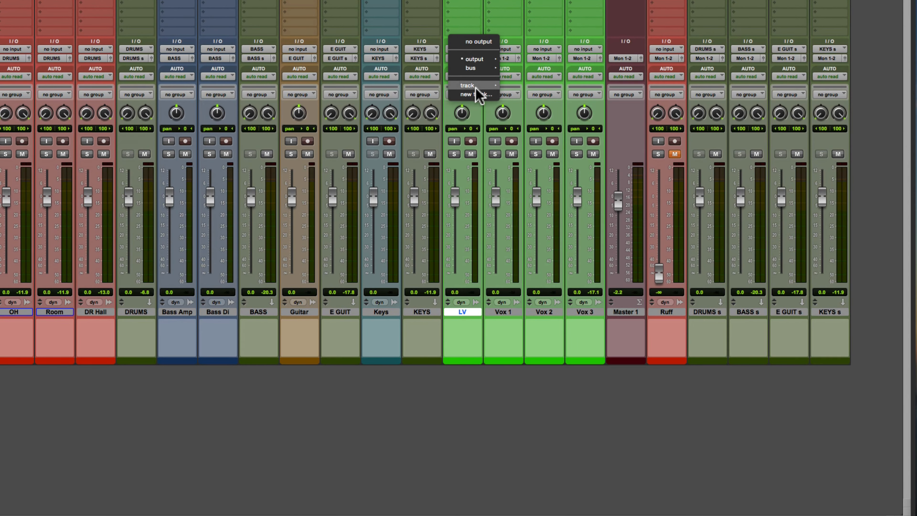
left_click(476, 94)
type("L")
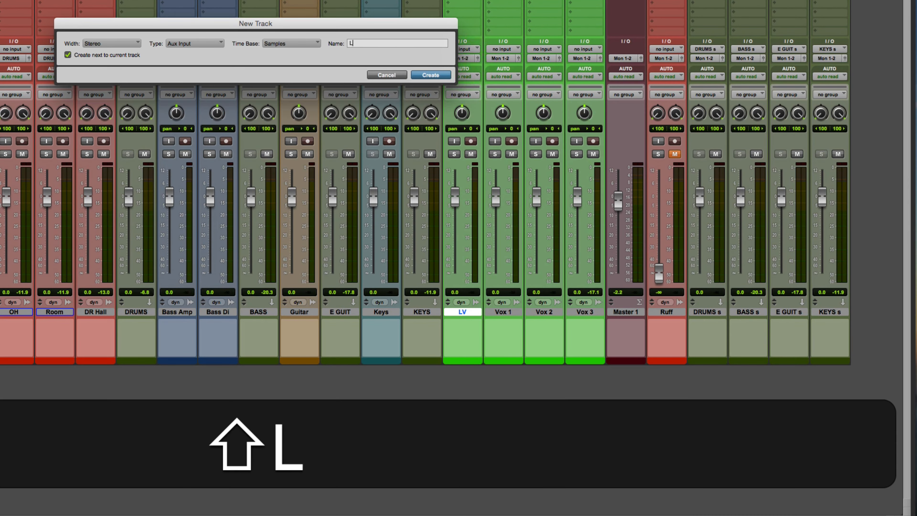
type("EA")
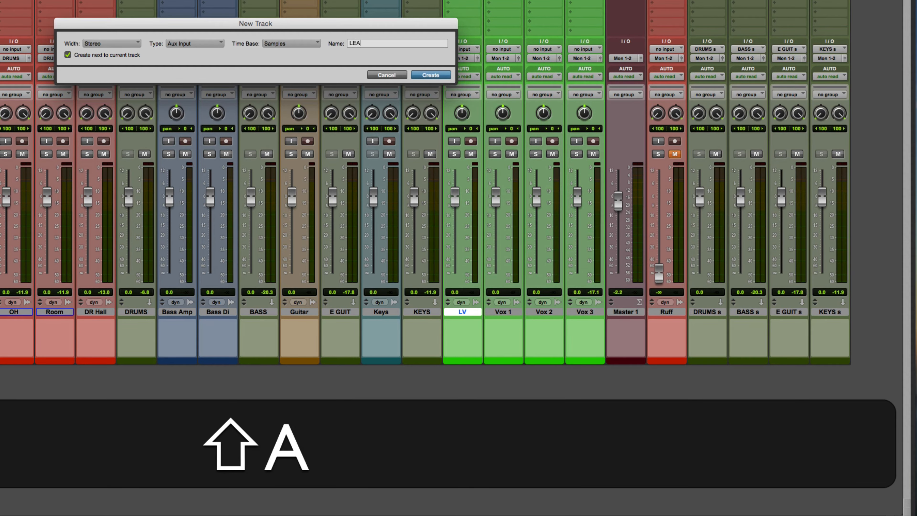
type("D V")
key("Return")
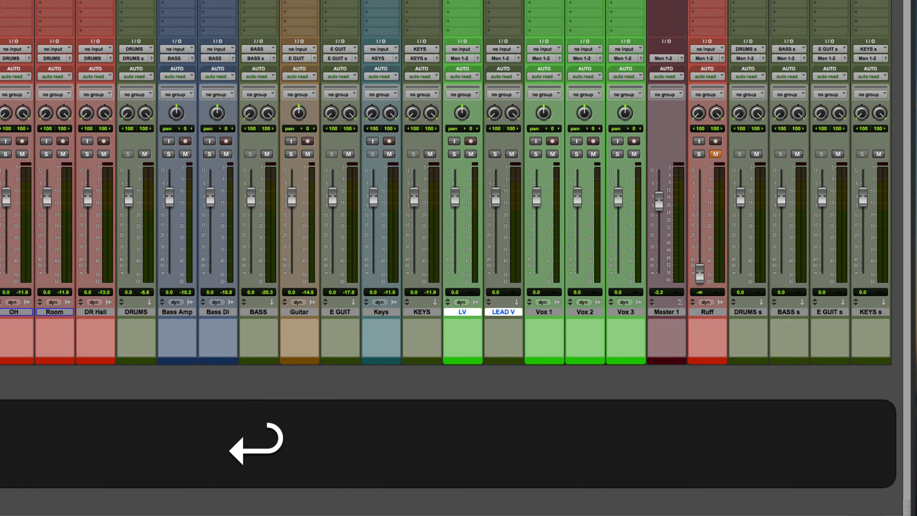
left_click(496, 155, "super")
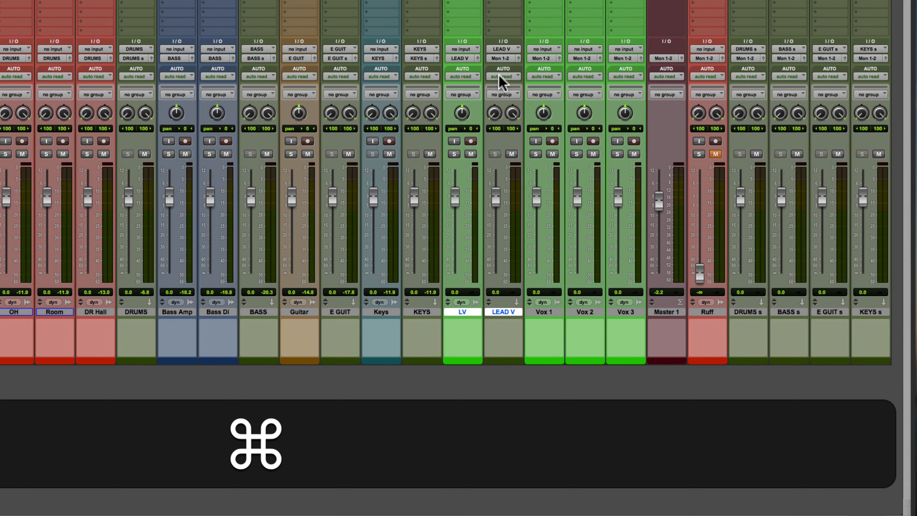
- Route the output of the LEAD V aux to a new stereo Aux Input named "LEAD V s" and make it solo safe
left_click(500, 59)
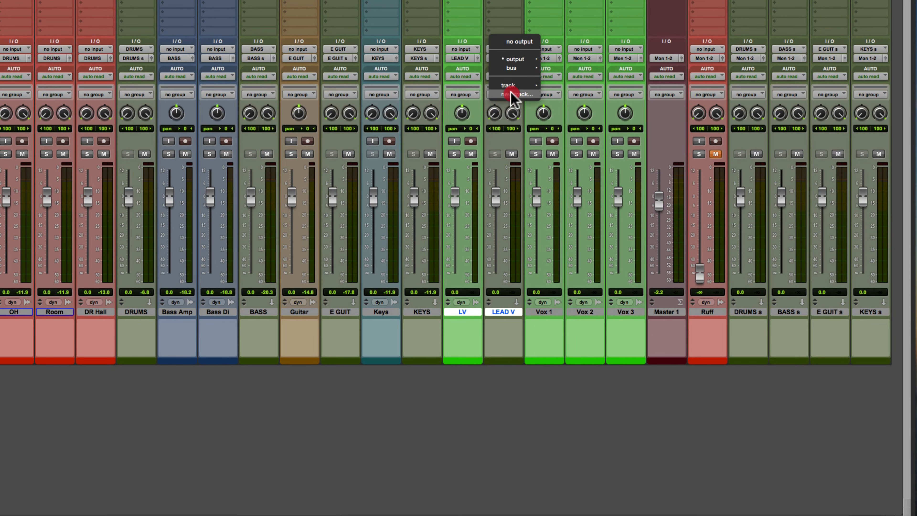
left_click(513, 95)
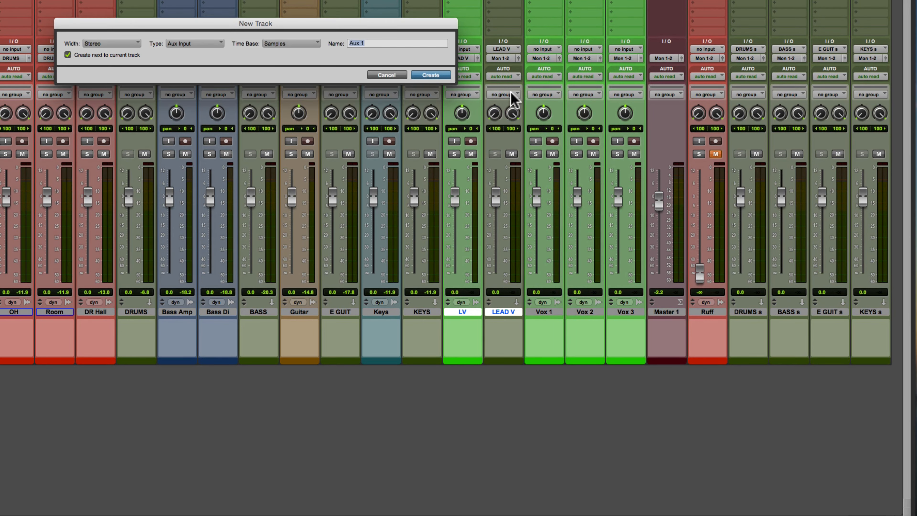
type("LEAD V s")
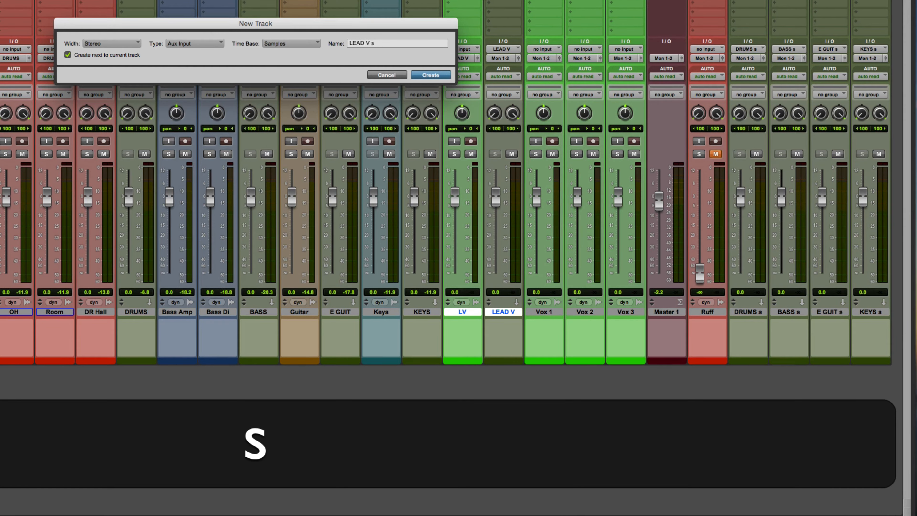
key("Return")
left_click(536, 154, "super")
- Select only the LEAD V s track and move it to the end of the mixer, after KEYS s
left_click(587, 312)
left_click(546, 312)
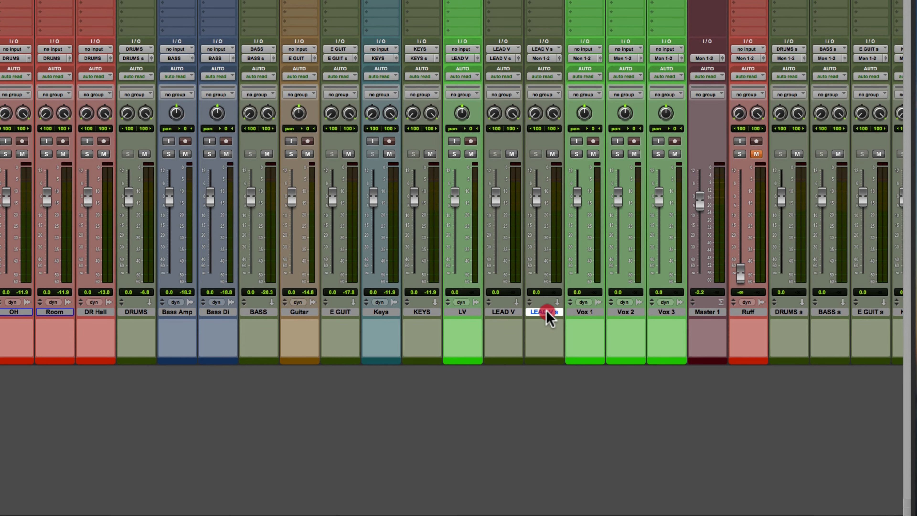
left_click_drag(546, 312, 836, 311)
key("alt")
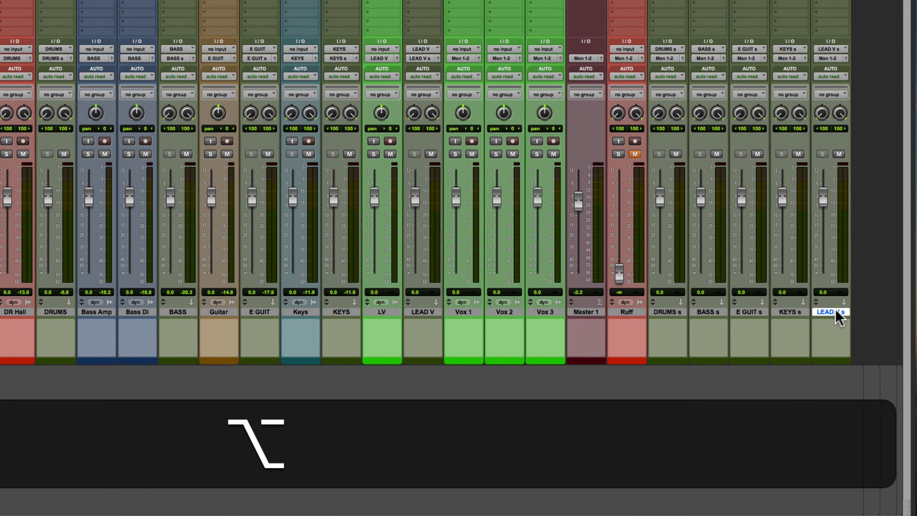
- Route the outputs of Vox 1, Vox 2 and Vox 3 together to a new stereo Aux Input named "BGVS" and make it solo safe
left_click(458, 312)
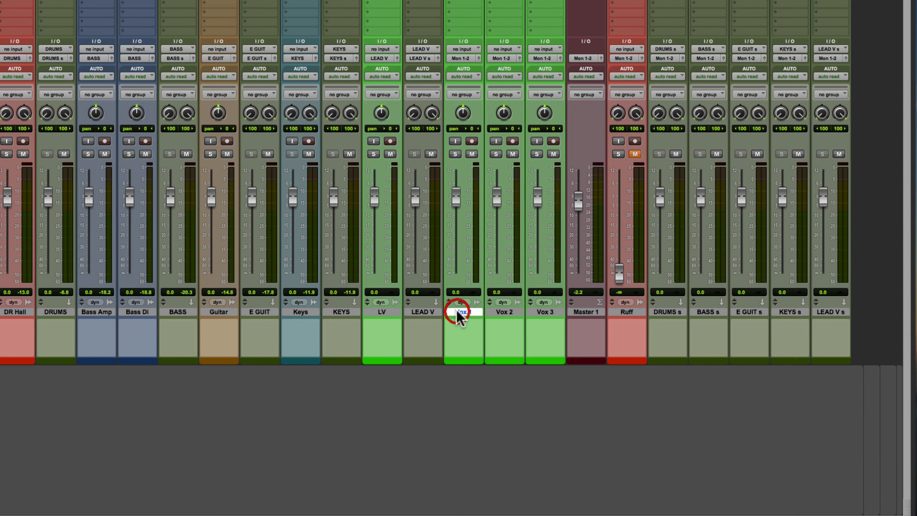
key("shift")
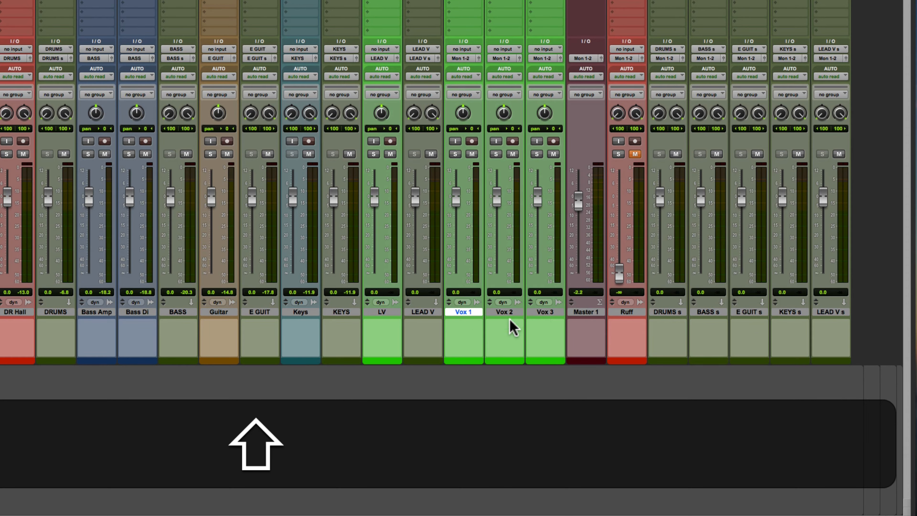
left_click(457, 311, "shift")
key("shift")
left_click(547, 311, "shift")
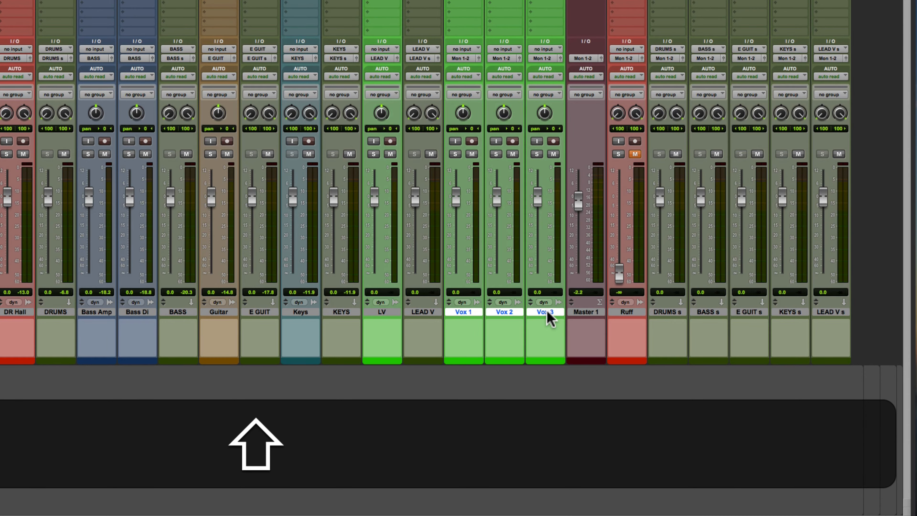
key("alt")
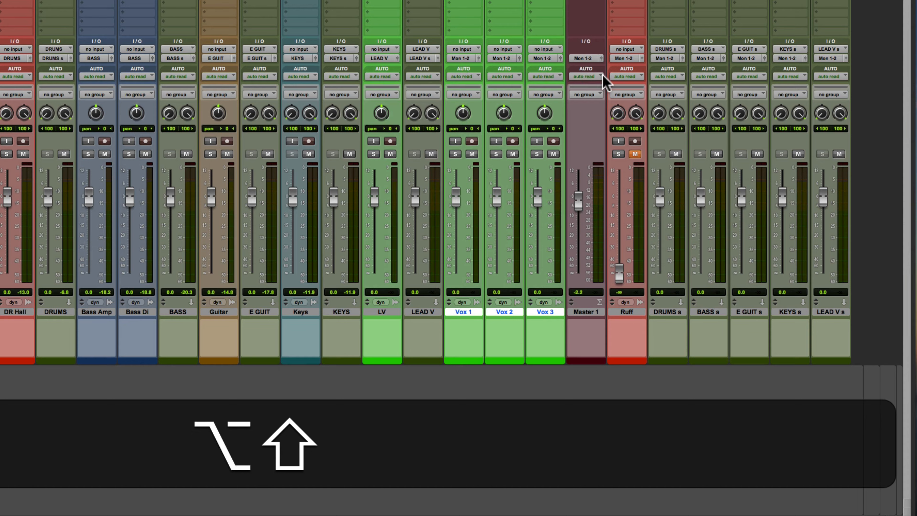
left_click(545, 57)
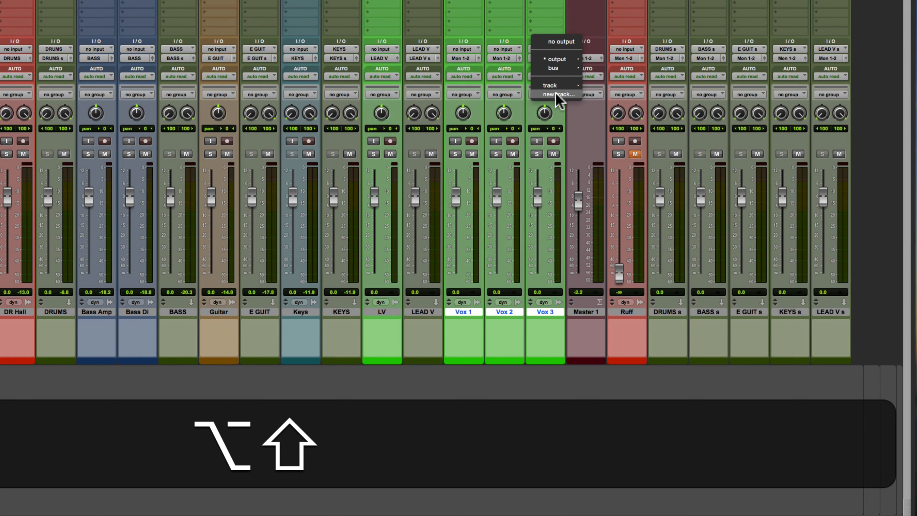
left_click(558, 95)
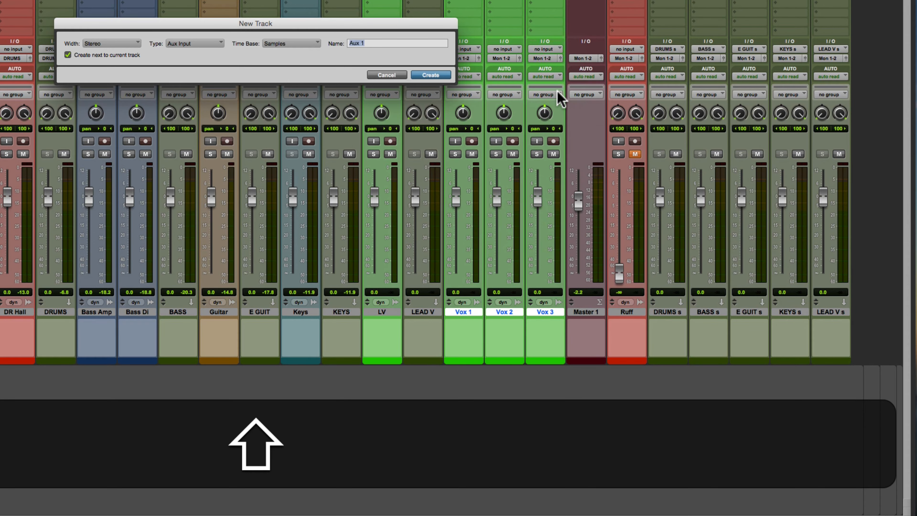
type("BGVS")
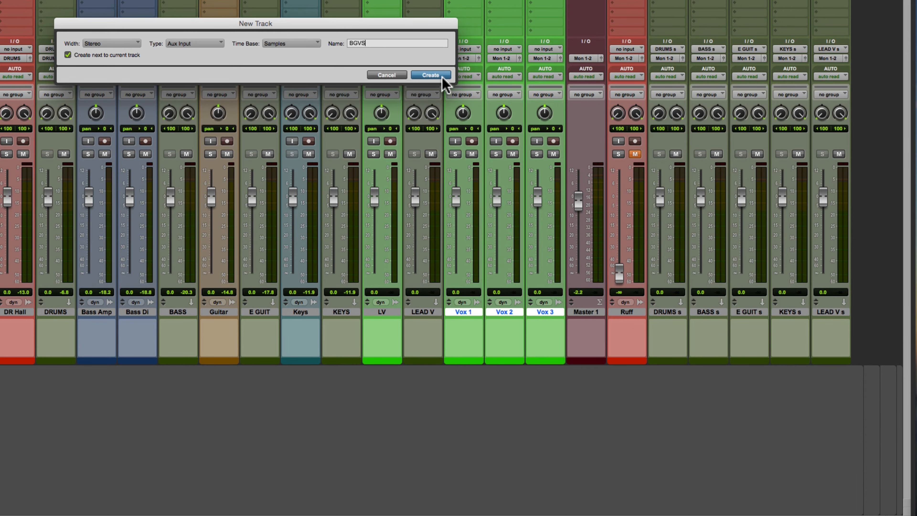
left_click(431, 75)
left_click(576, 154, "super")
- Route the output of the BGVS aux to a new stereo Aux Input named "BGV s" and make it solo safe
left_click(584, 59)
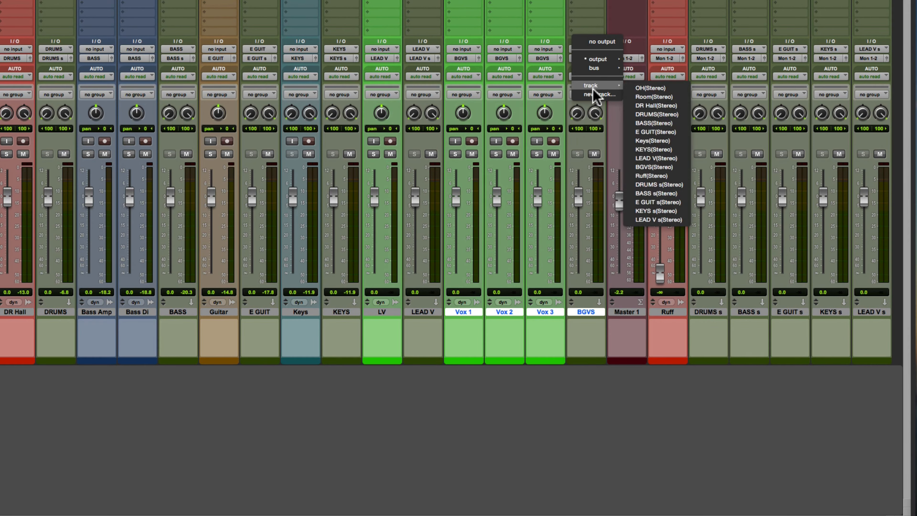
left_click(592, 95)
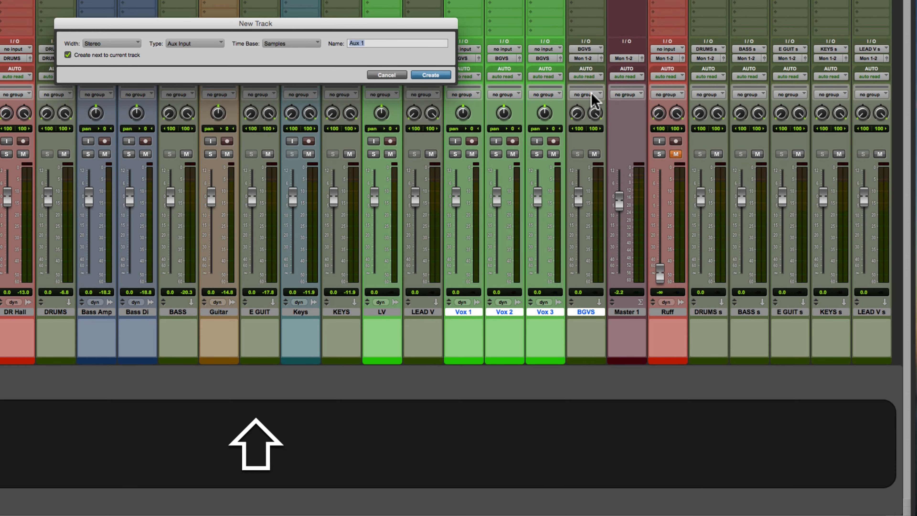
type("BGV s")
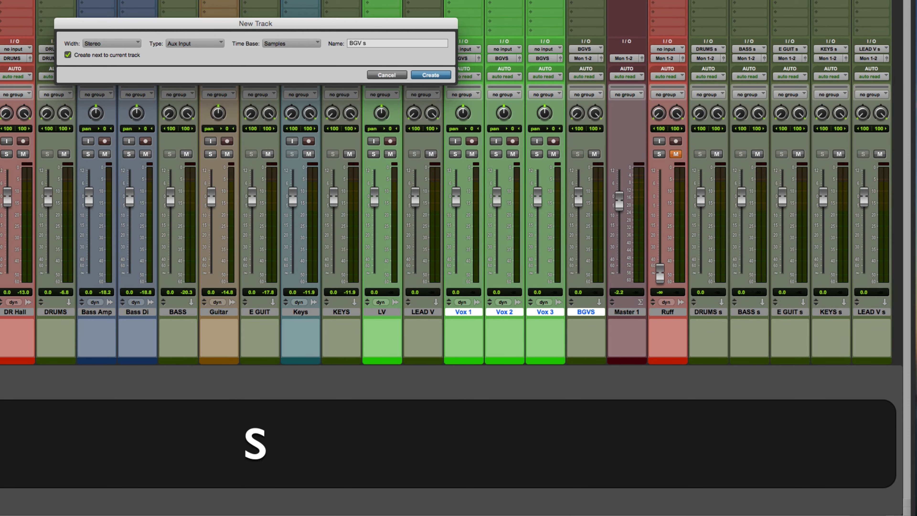
key("Return")
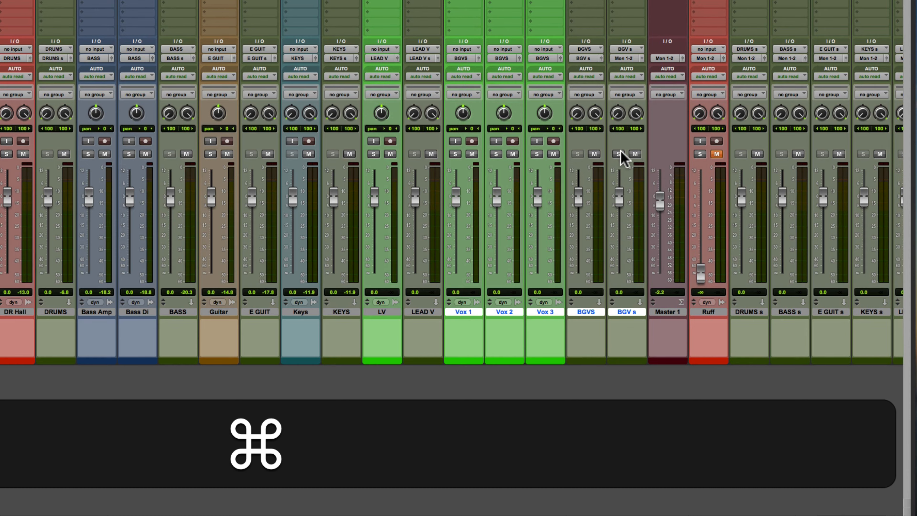
- Move only the BGV s track to the end of the mixer, after LEAD V s, then deselect all tracks and save the session
left_click(669, 311)
left_click_drag(629, 312, 913, 306)
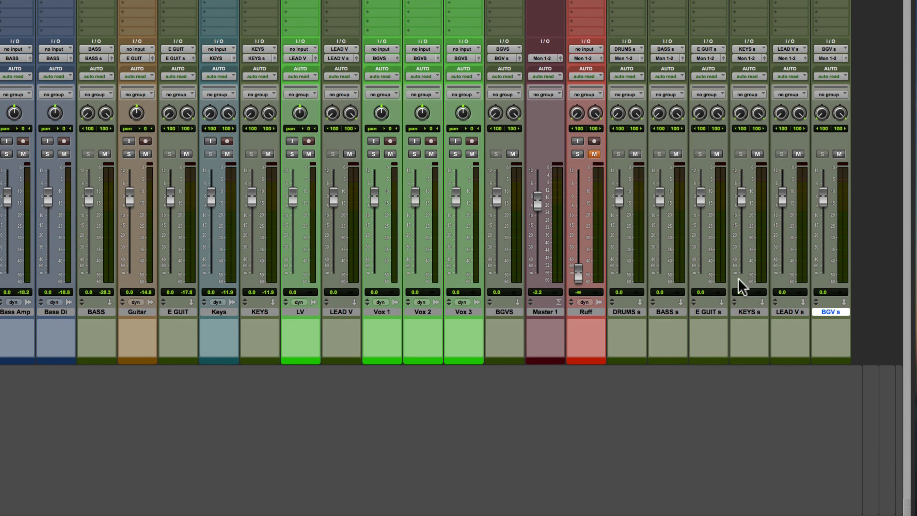
left_click(827, 312, "alt")
key("alt+super+s")
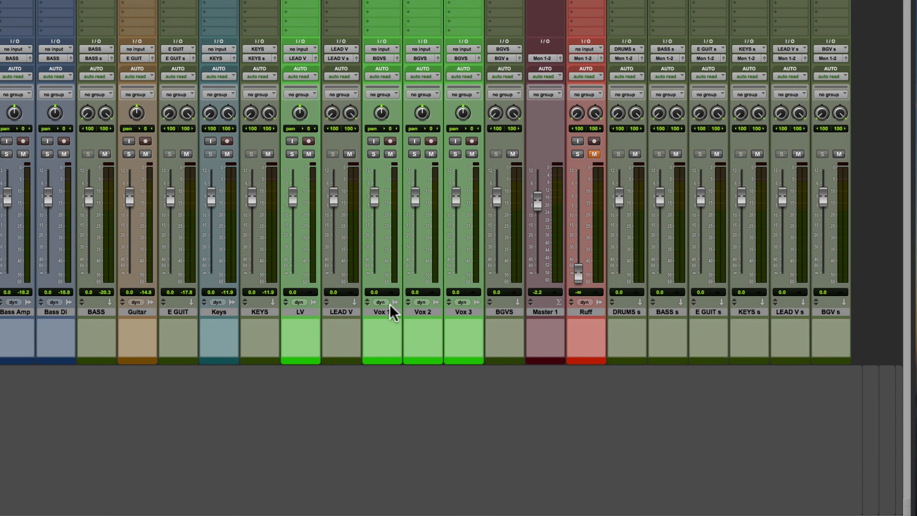
- Color the Master 1 and Ruff tracks the same bright red, then deselect all tracks
left_click(585, 311)
left_click(545, 313, "shift")
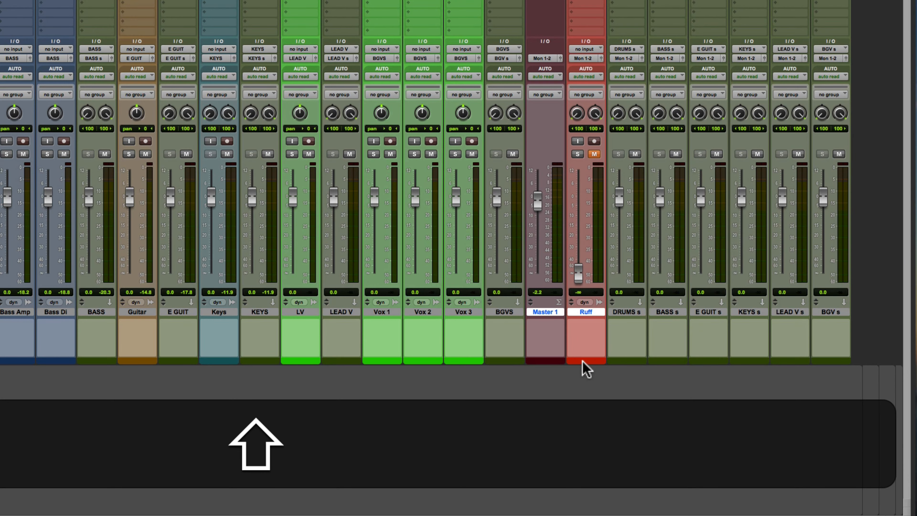
double_click(583, 361)
left_click(313, 91)
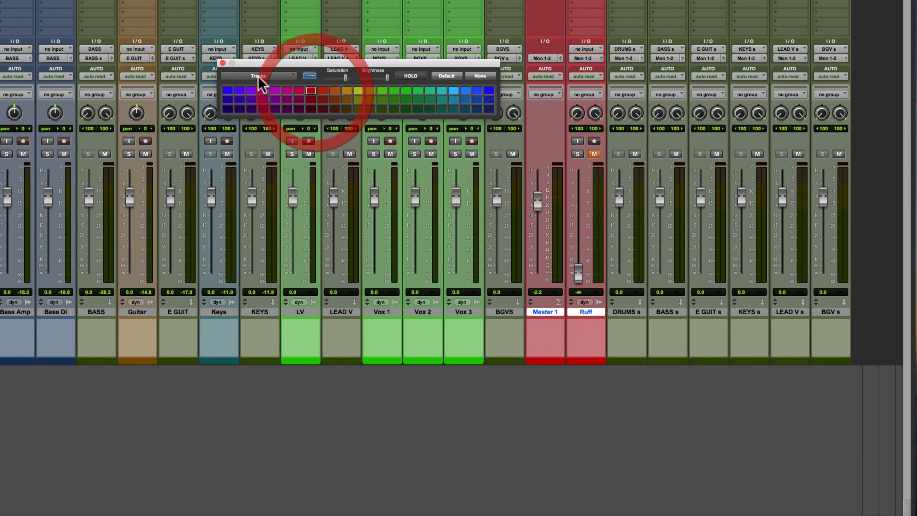
left_click(222, 63)
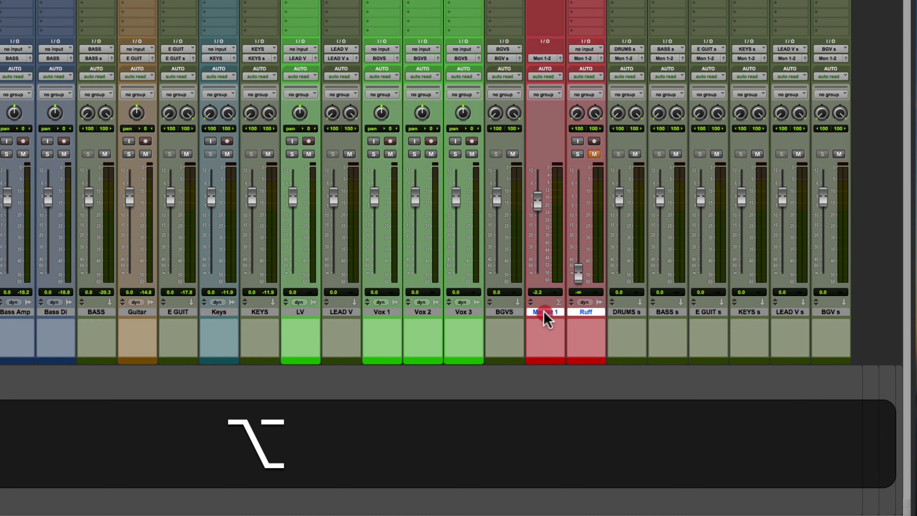
left_click(543, 313, "alt")
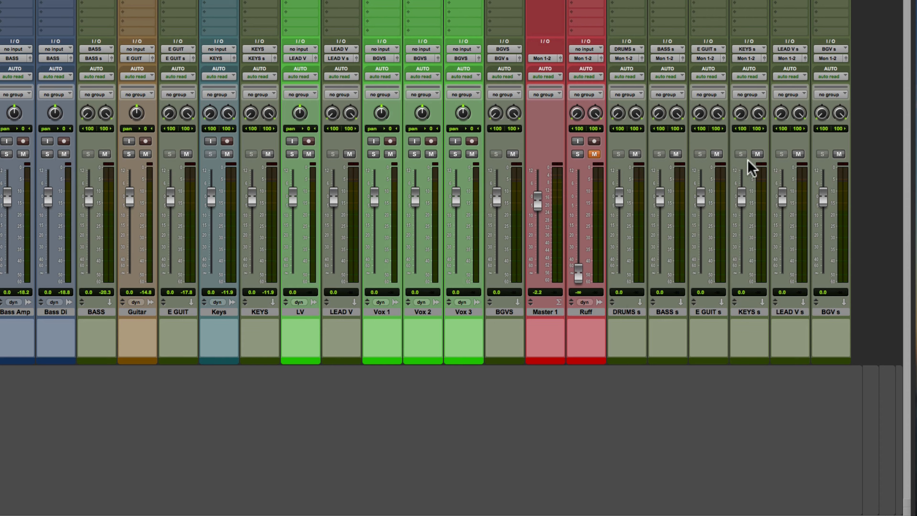
- Route the outputs of all six stem tracks, DRUMS s through BGV s, to a new stereo Aux Input named "MIX BUS" and make it solo safe
left_click(632, 313)
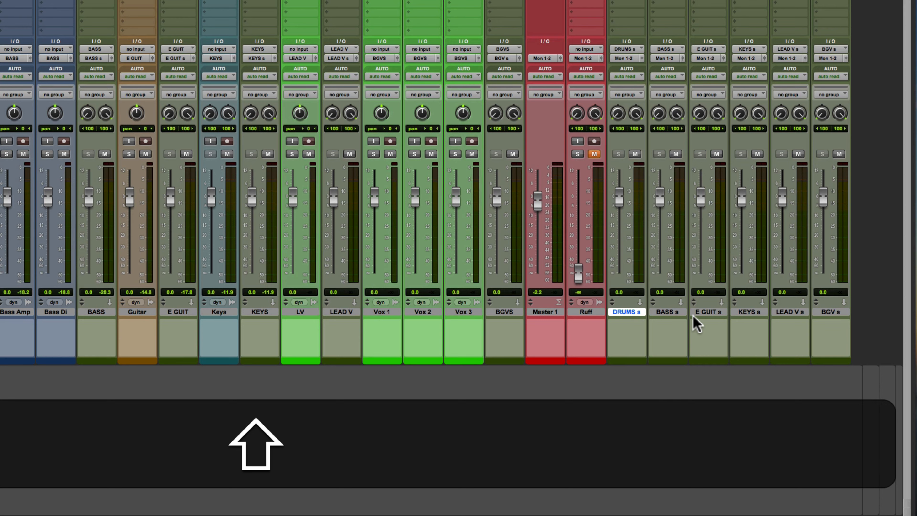
left_click(834, 312, "shift")
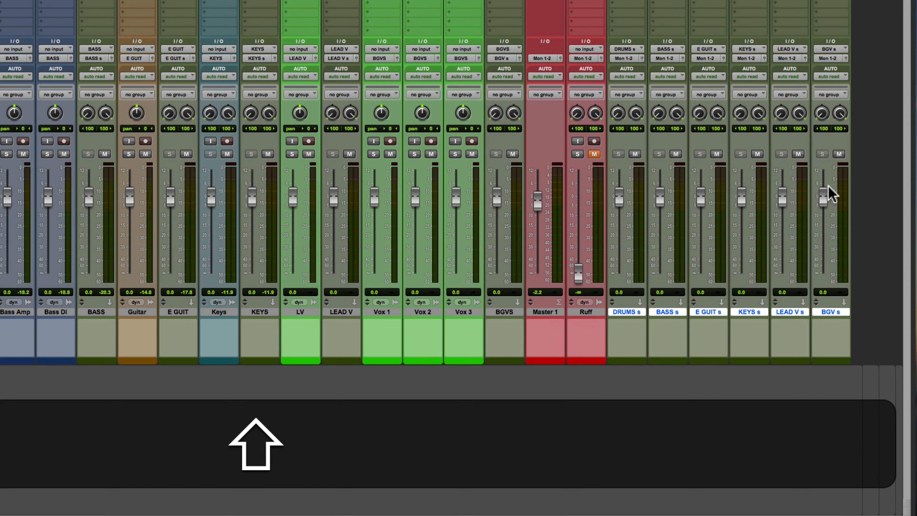
key("alt")
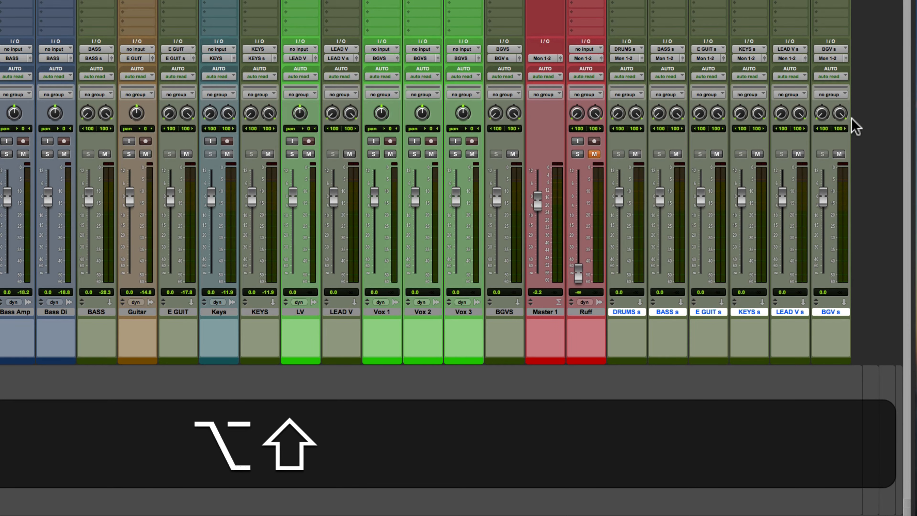
left_click(827, 58, "alt+shift")
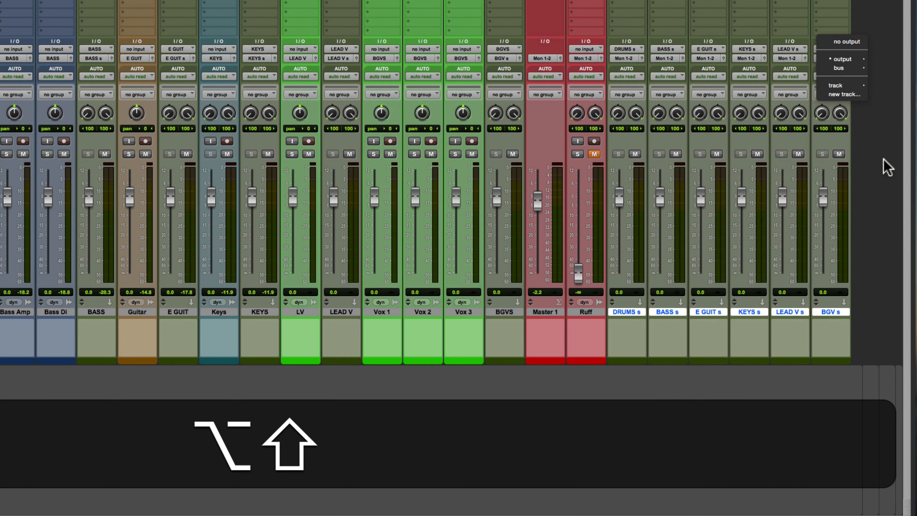
left_click(881, 163, "alt+shift")
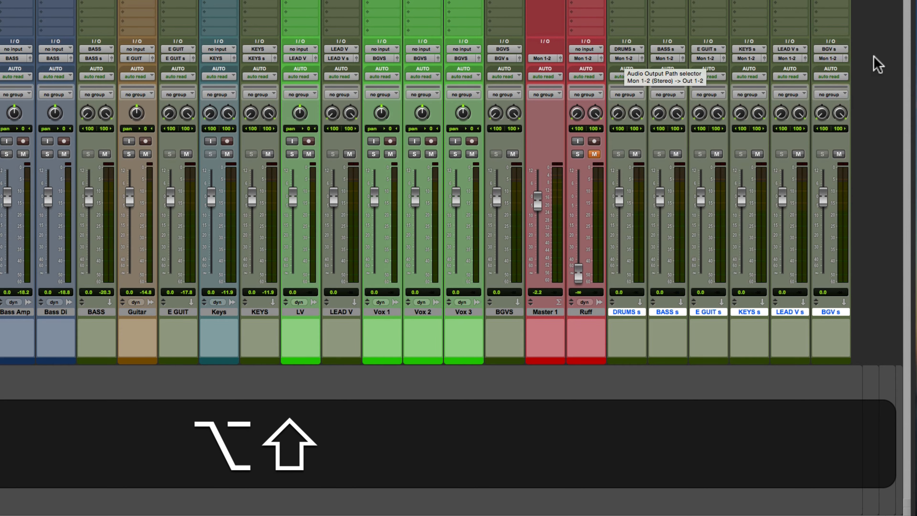
left_click(828, 58, "alt+shift")
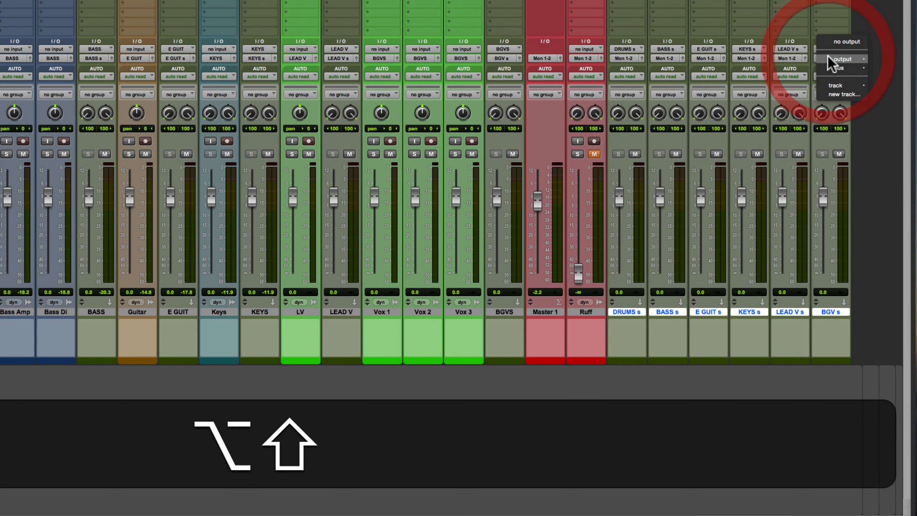
left_click(836, 94)
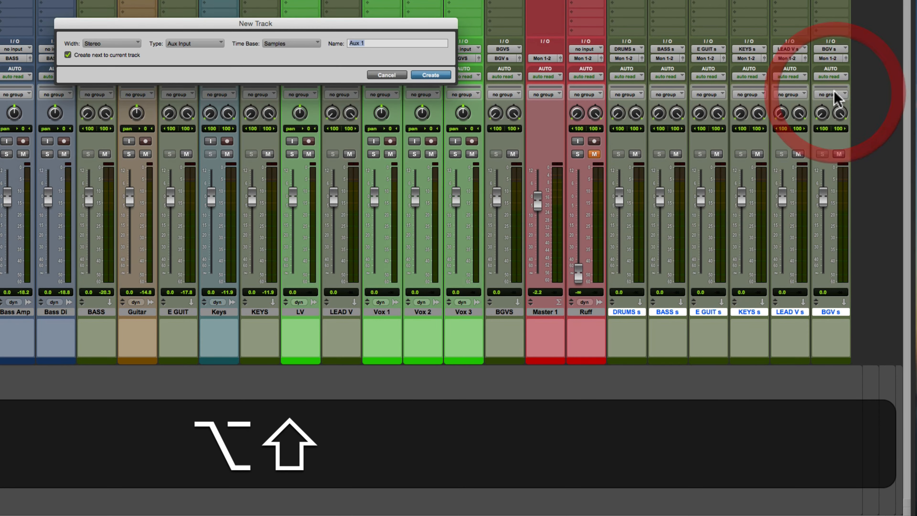
type("MIX BUS")
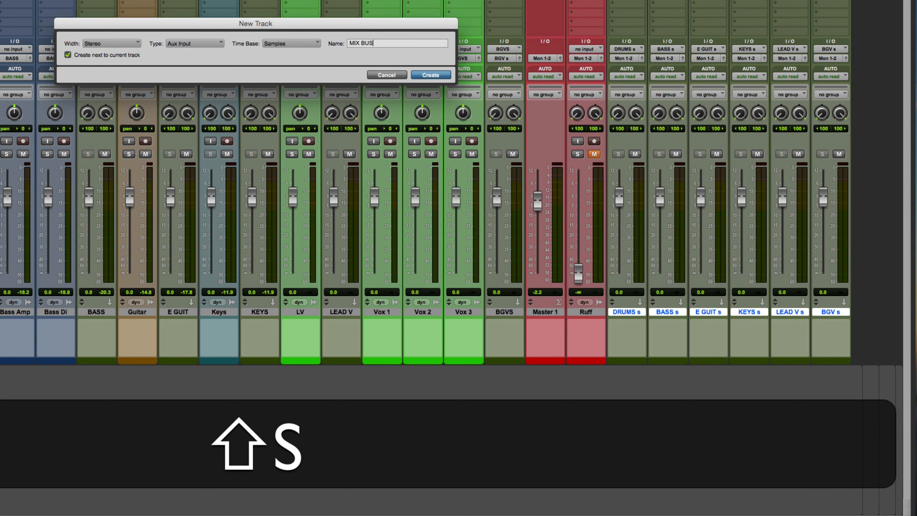
key("Return")
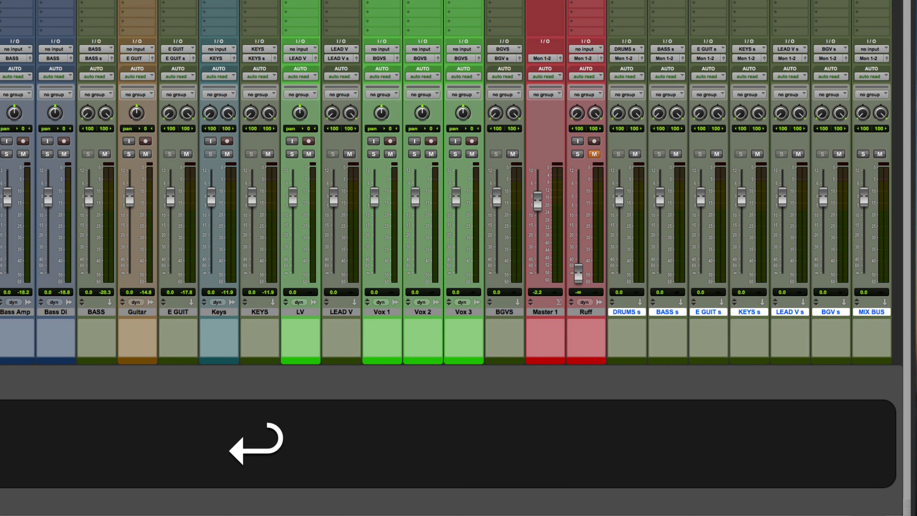
left_click(863, 154, "super")
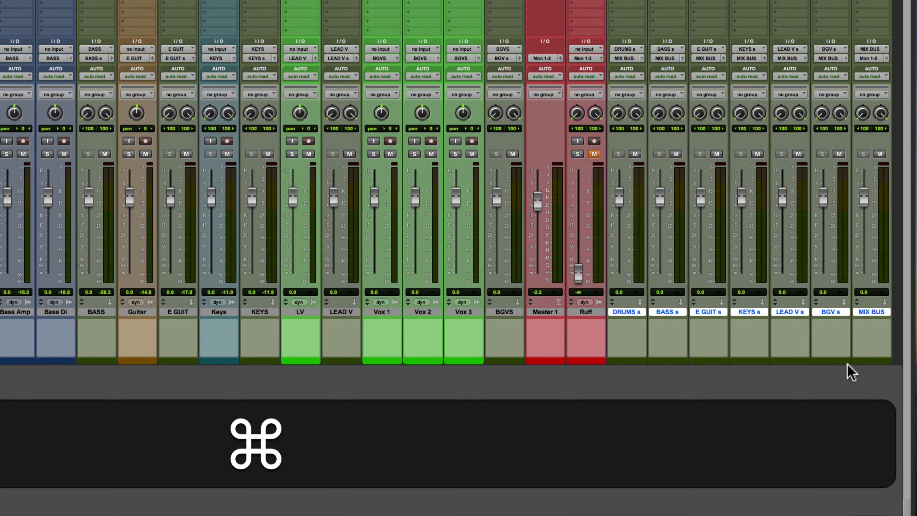
- Move only the MIX BUS track between BGVS and Master 1, and color it bright orange-red
left_click(835, 313)
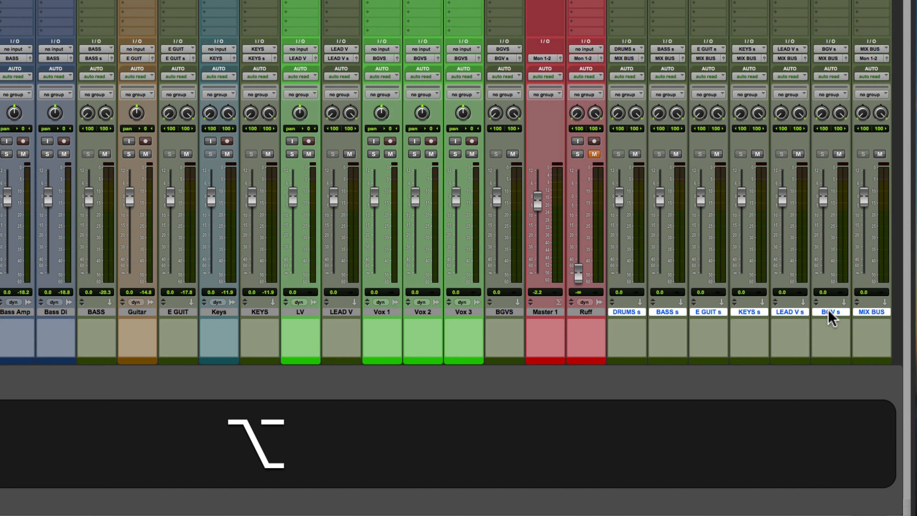
left_click(829, 312, "alt")
left_click(876, 311)
left_click_drag(876, 312, 528, 349)
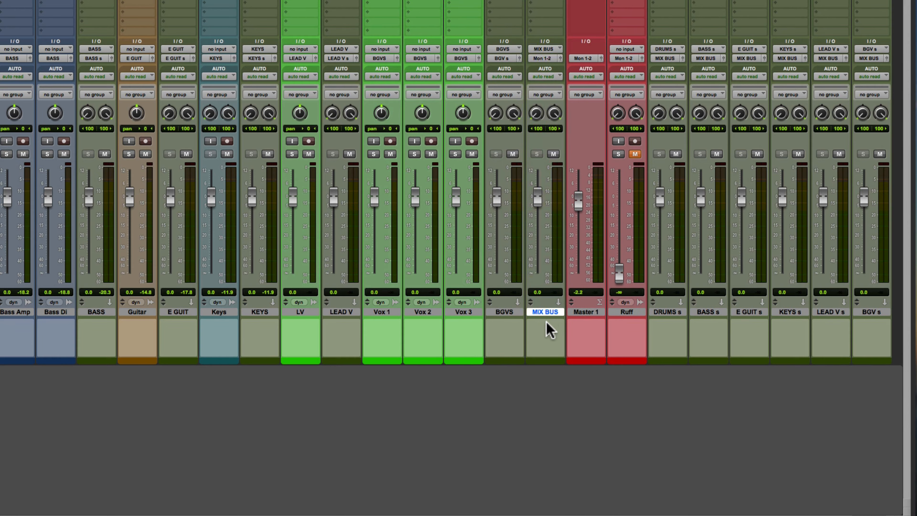
double_click(543, 360)
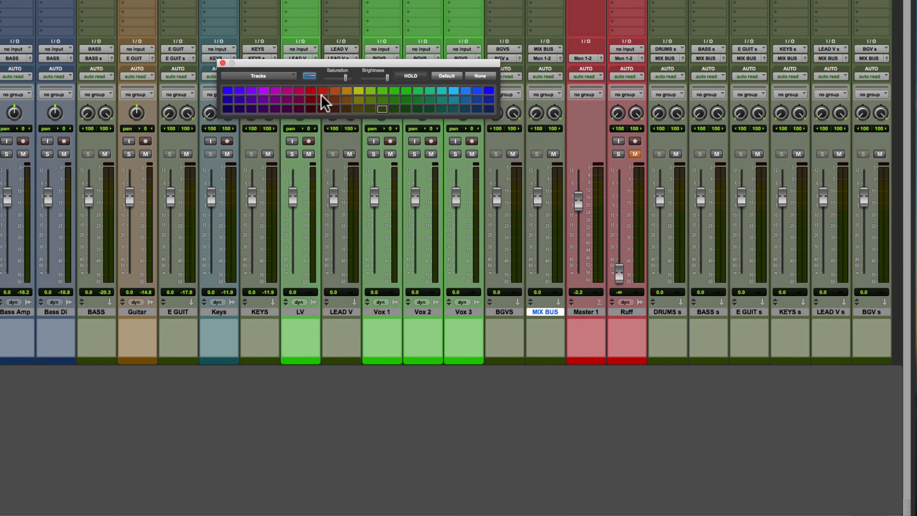
left_click(323, 92)
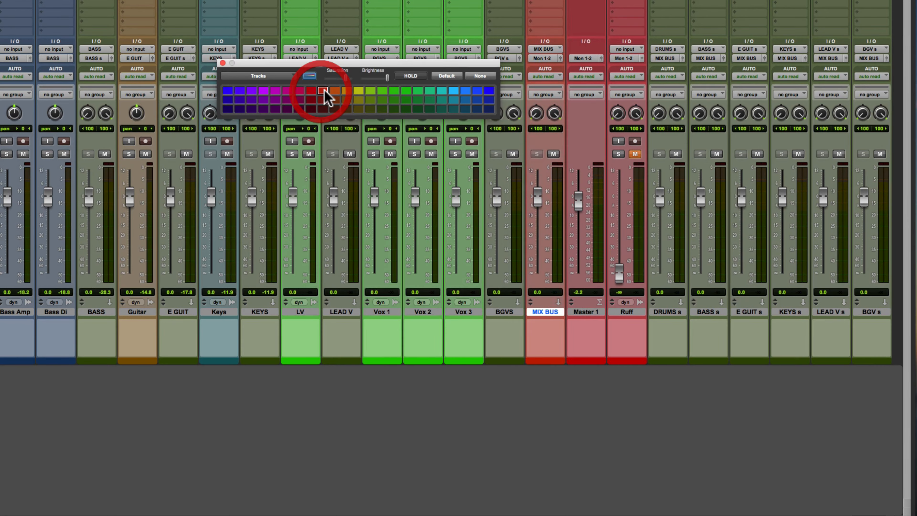
left_click(222, 64)
- Move MIX BUS, Master 1 and Ruff together between KEYS and LV, and place BGVS through BGV s directly after Ruff
left_click(630, 312, "shift")
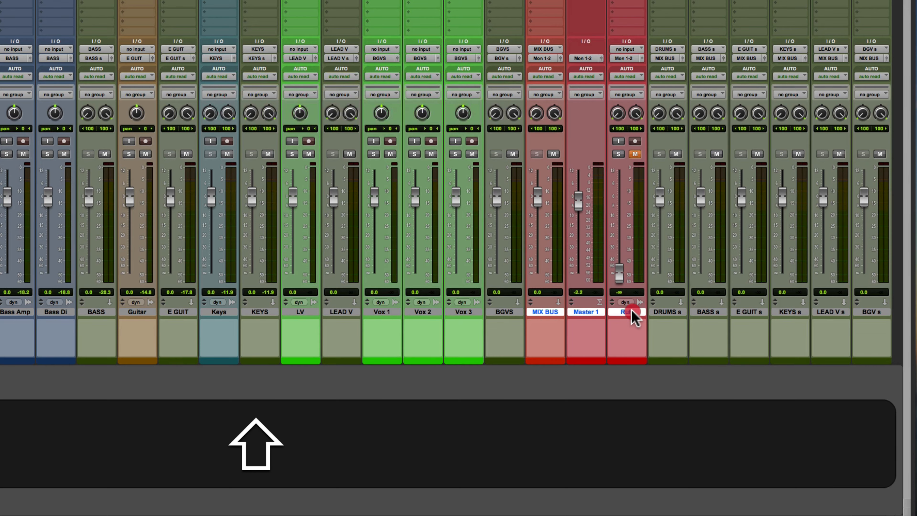
left_click_drag(545, 316, 284, 328)
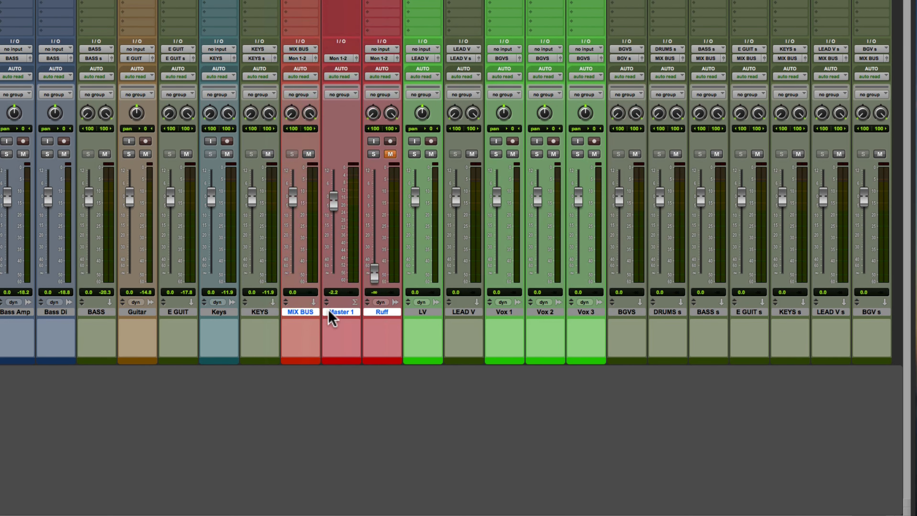
left_click(630, 312)
left_click(870, 312, "shift")
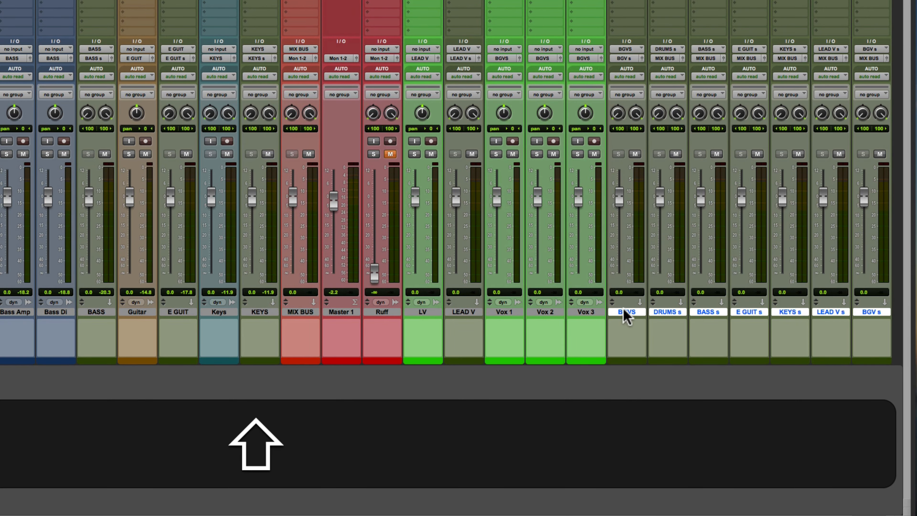
left_click_drag(626, 313, 404, 313)
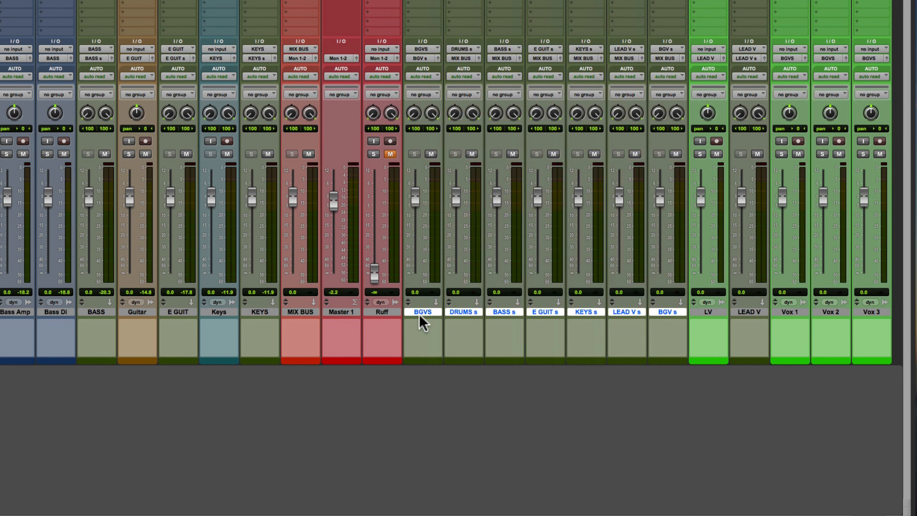
- Extend the selection from BGVS through LEAD V and color all those tracks bright green
scroll(558, 303, "right", 1)
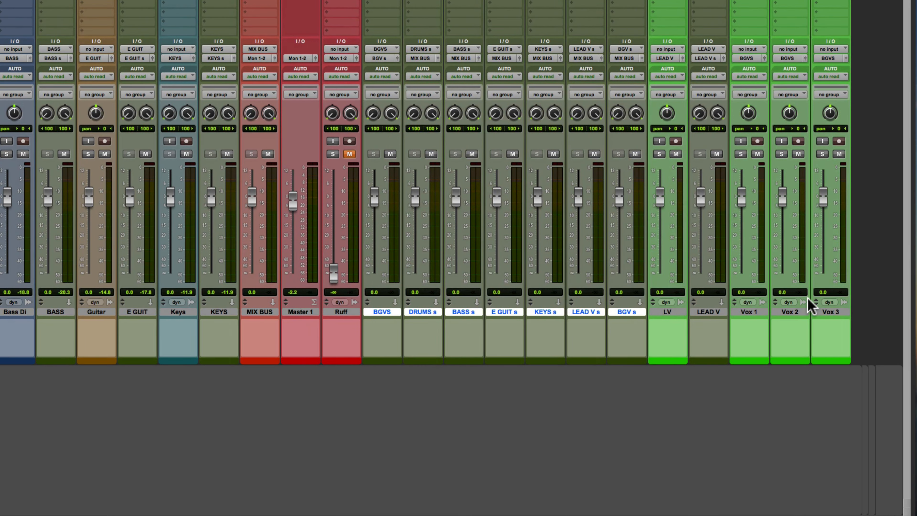
left_click(704, 313, "shift")
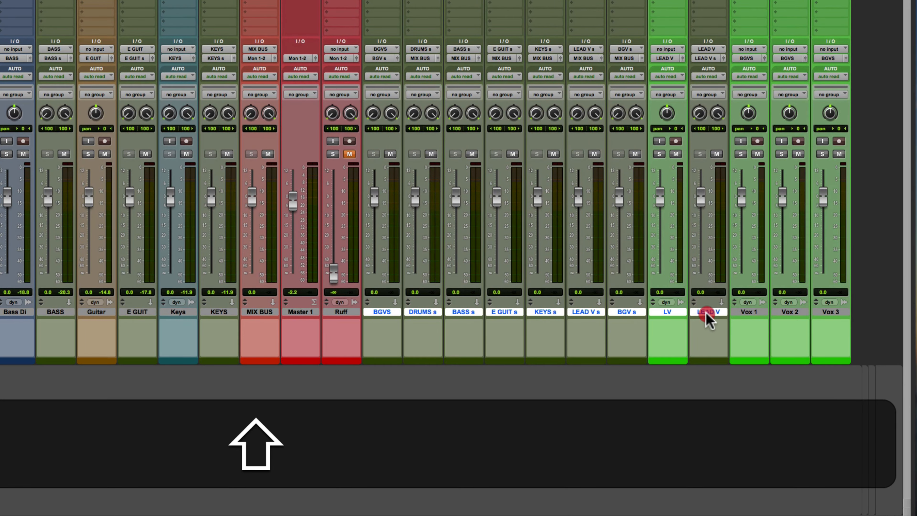
double_click(713, 360)
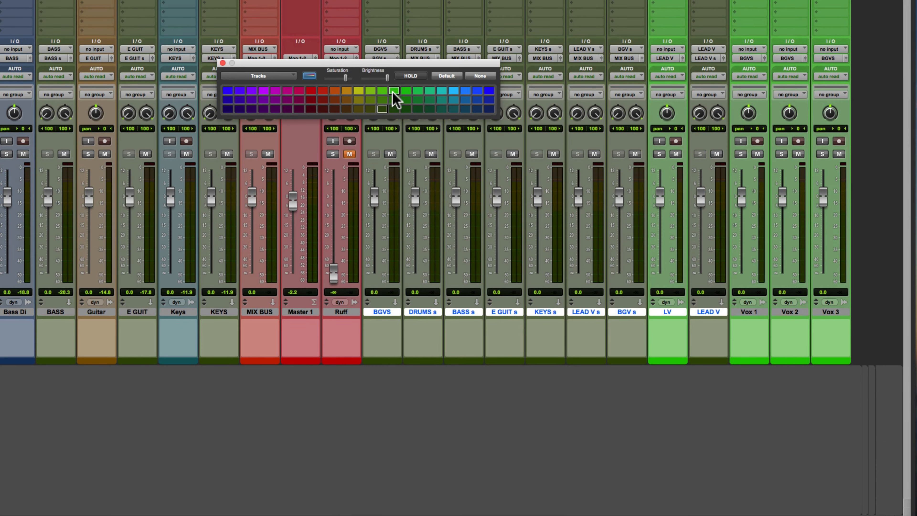
left_click(394, 91)
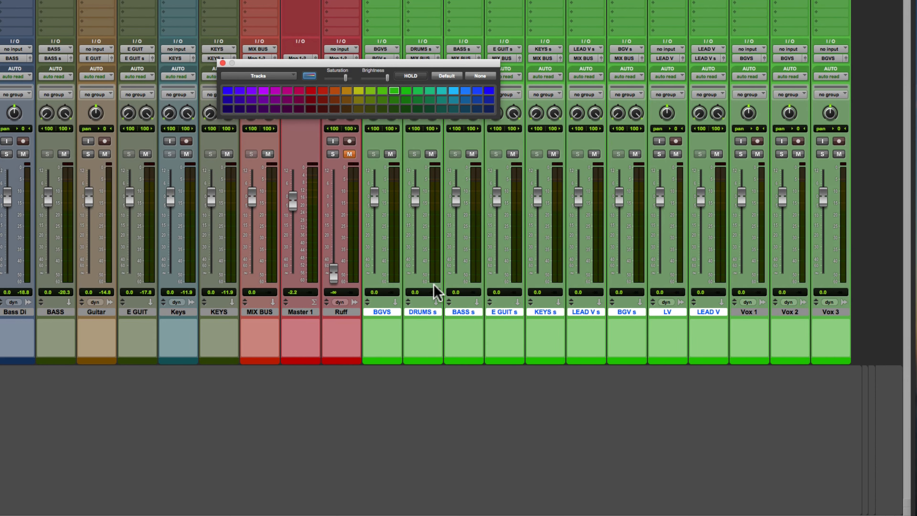
- Select only BGVS through BGV s and color those tracks yellow
left_click_drag(247, 65, 258, 67)
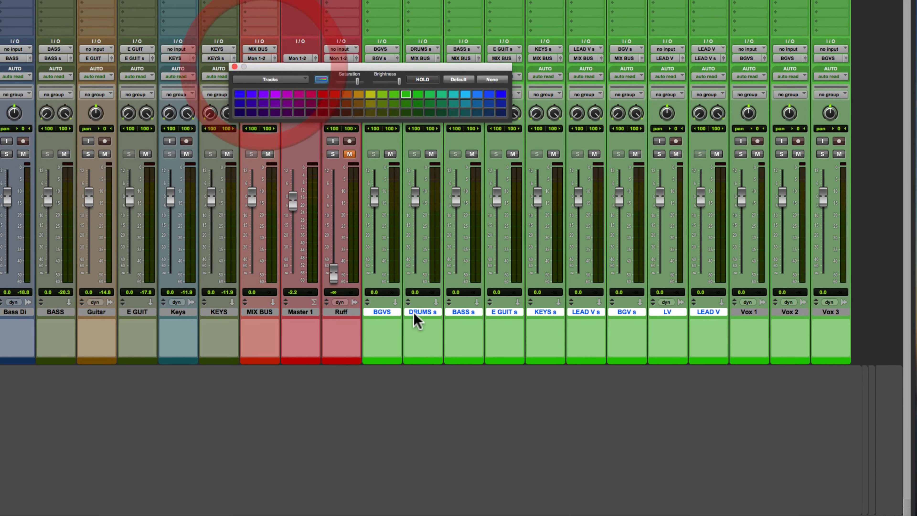
left_click(381, 311, "alt")
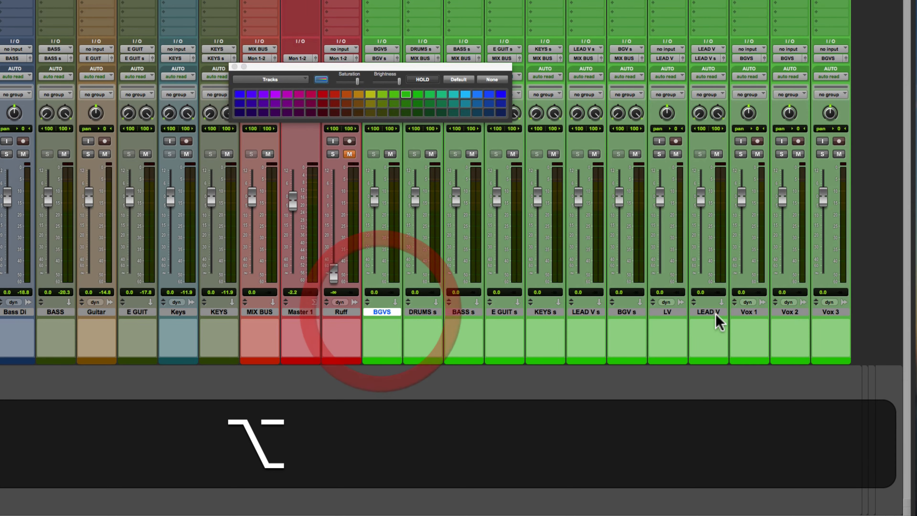
left_click(633, 313, "shift")
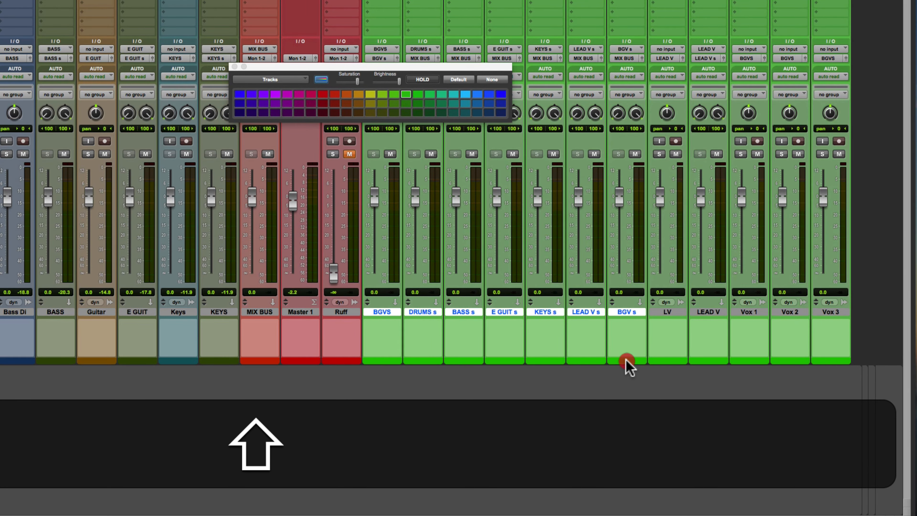
left_click(370, 94)
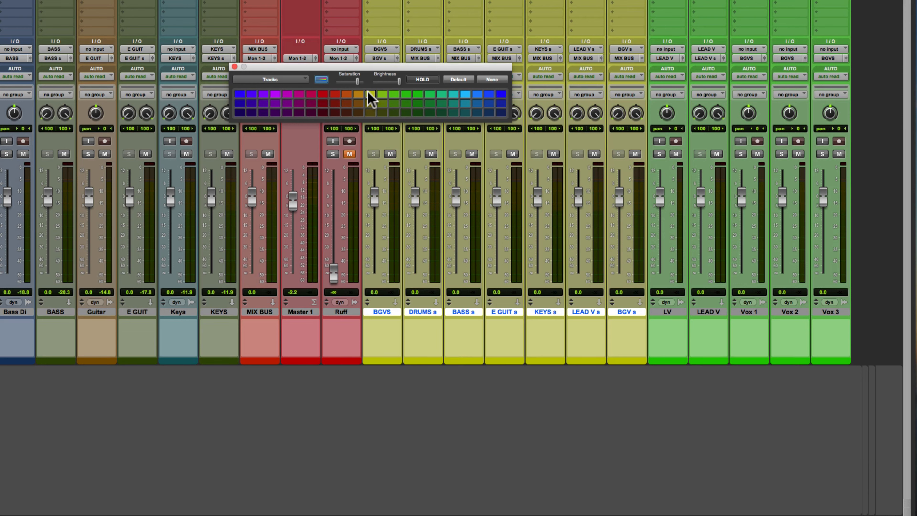
- Color the Vox 1, Vox 2 and Vox 3 tracks teal green
left_click(666, 312)
left_click(706, 312, "shift")
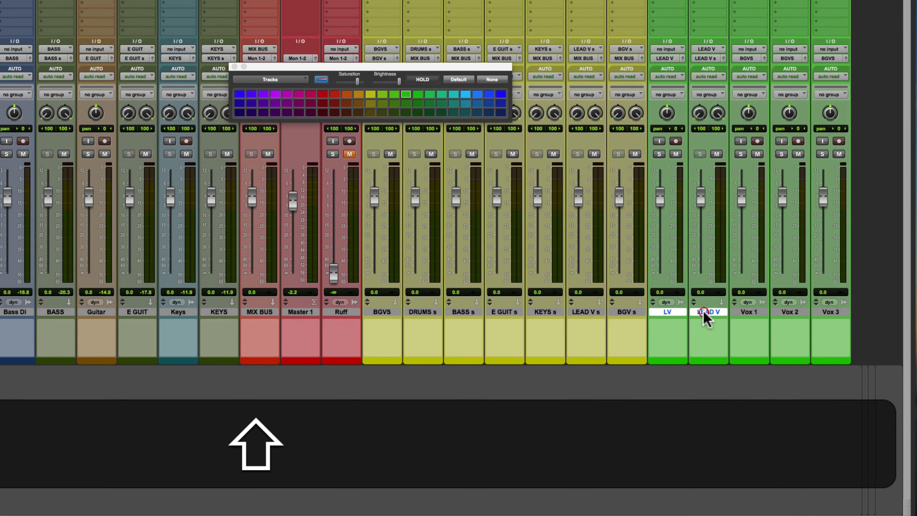
left_click(748, 312)
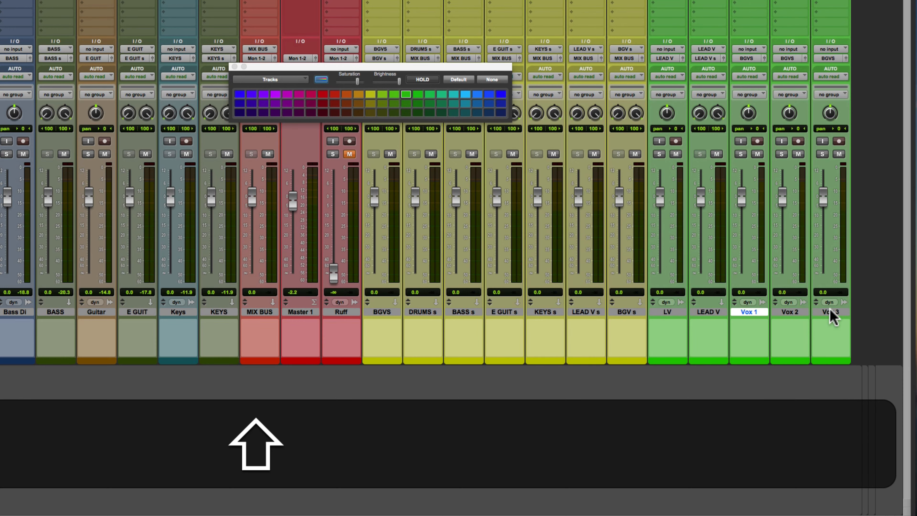
left_click(830, 311, "shift")
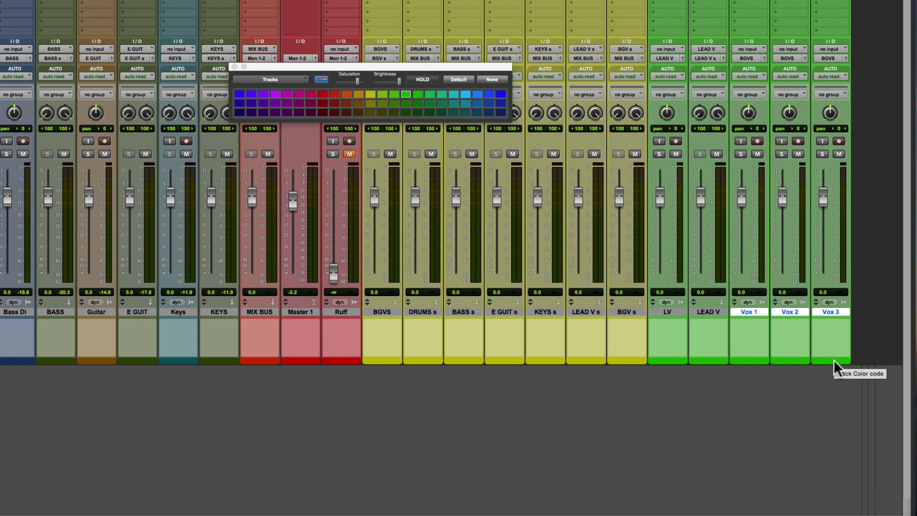
double_click(834, 360)
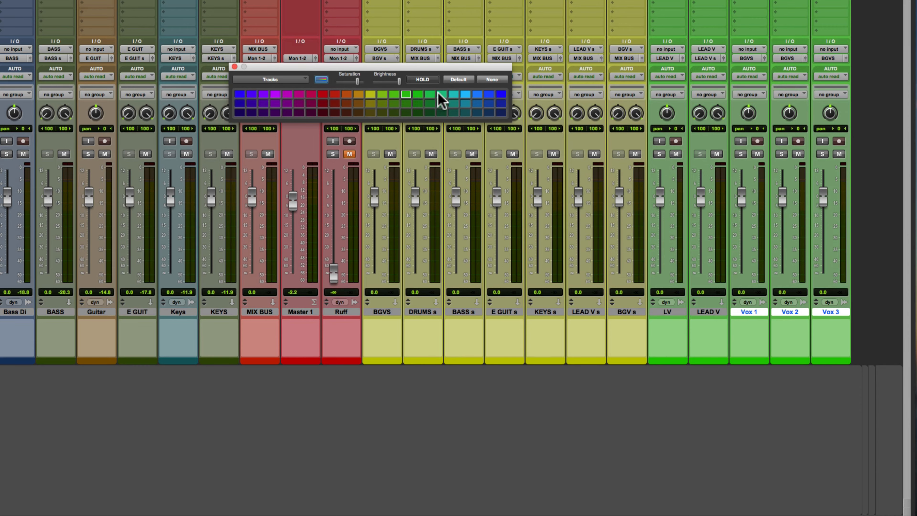
left_click(440, 95)
- Move the BGVS track to the end of the mixer after Vox 3, and color it the same teal green as Vox 3
left_click(379, 311)
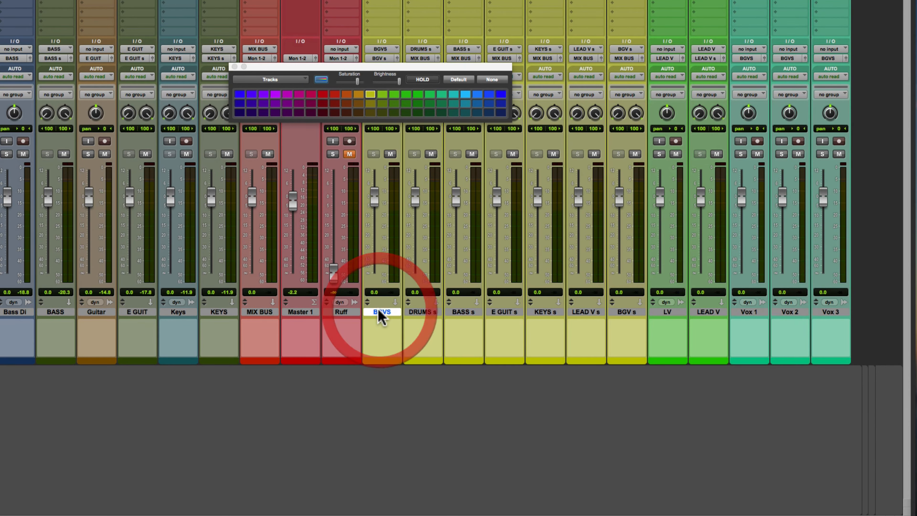
left_click_drag(378, 310, 853, 296)
left_click_drag(861, 305, 843, 313)
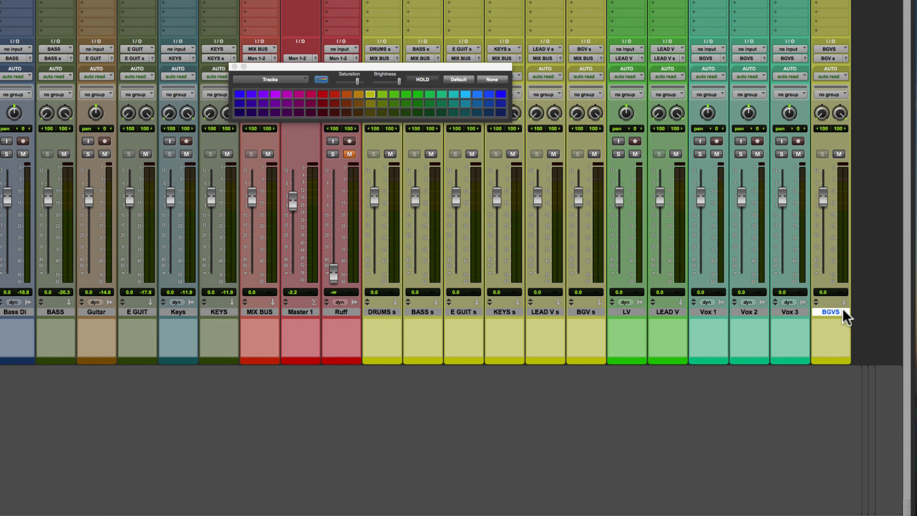
left_click(834, 312, "alt")
left_click(800, 312)
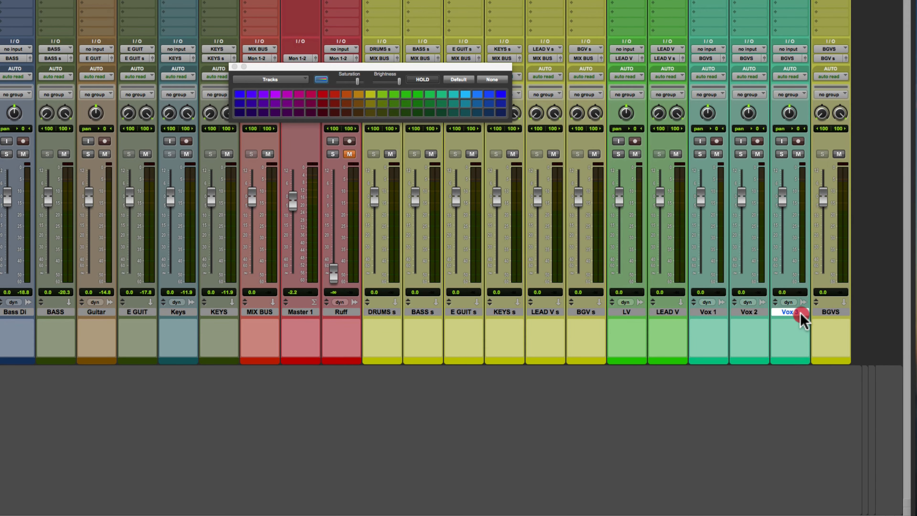
left_click(829, 312, "shift")
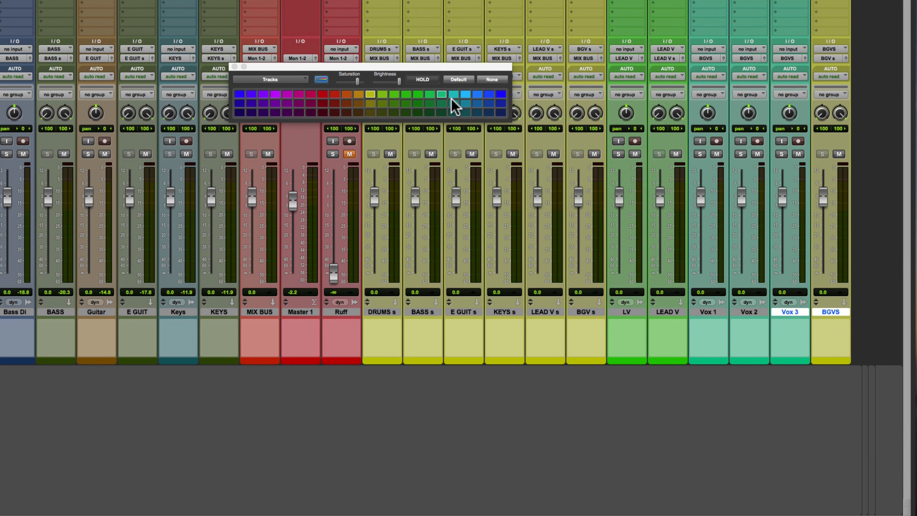
left_click(440, 95)
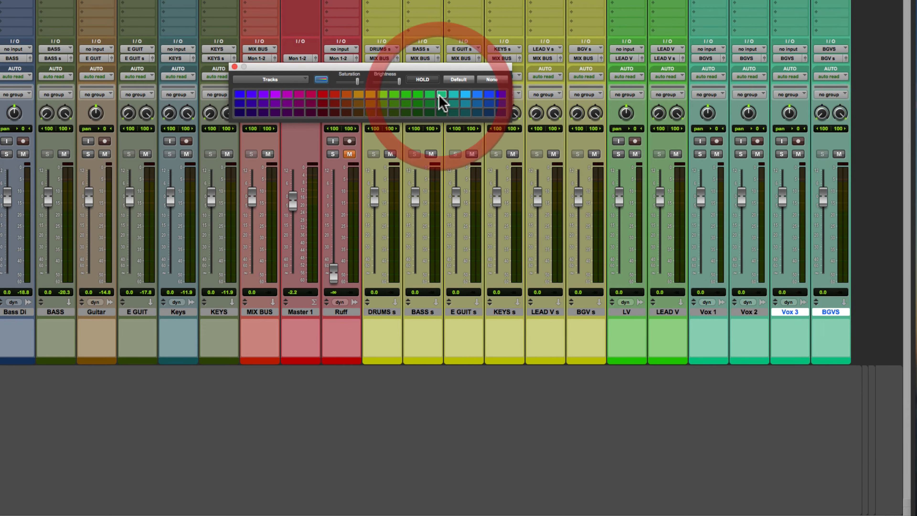
- Close the track color palette and save the session
left_click(236, 68)
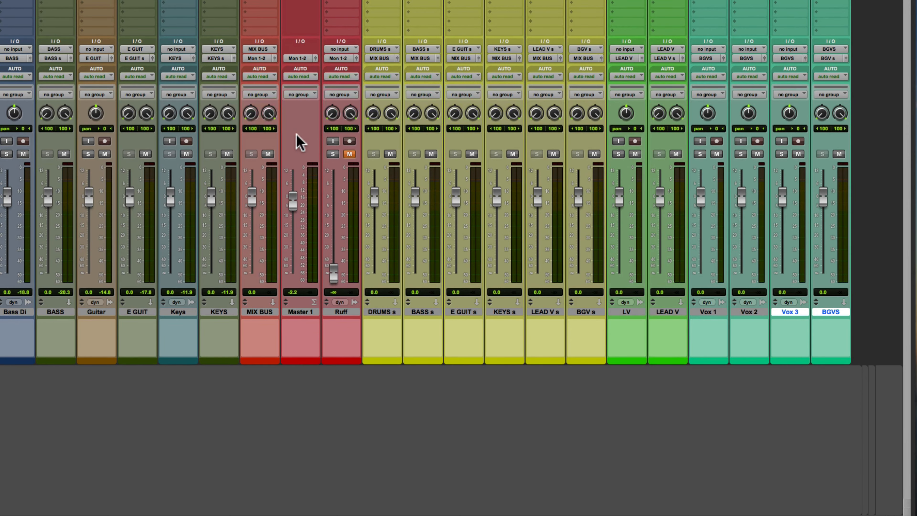
left_click(297, 144)
key("ctrl+s")
- Play the session briefly to check signal flow through the submasters and stem tracks, and stop playback
scroll(305, 139, "left", 5)
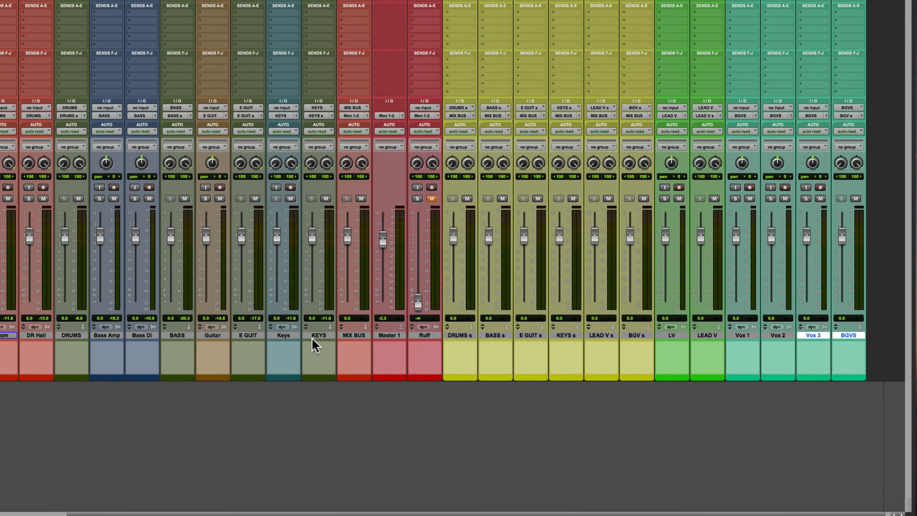
key("space")
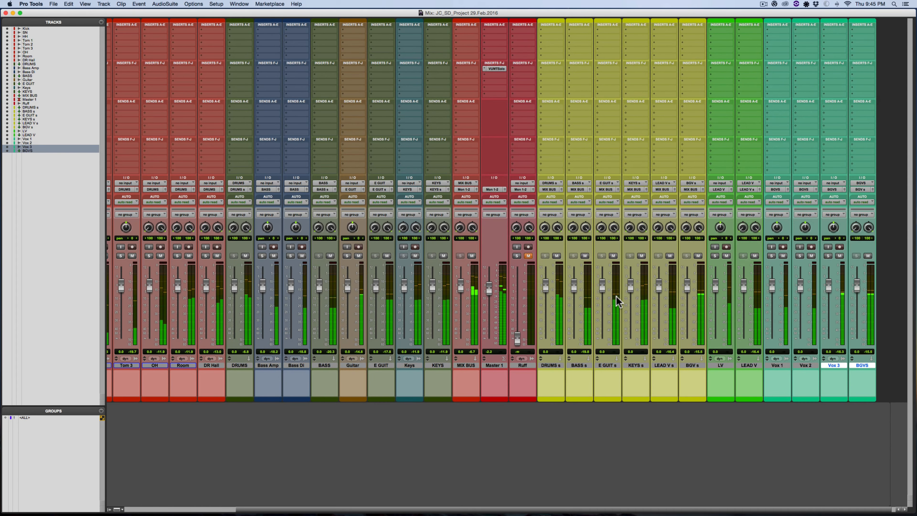
key("space")
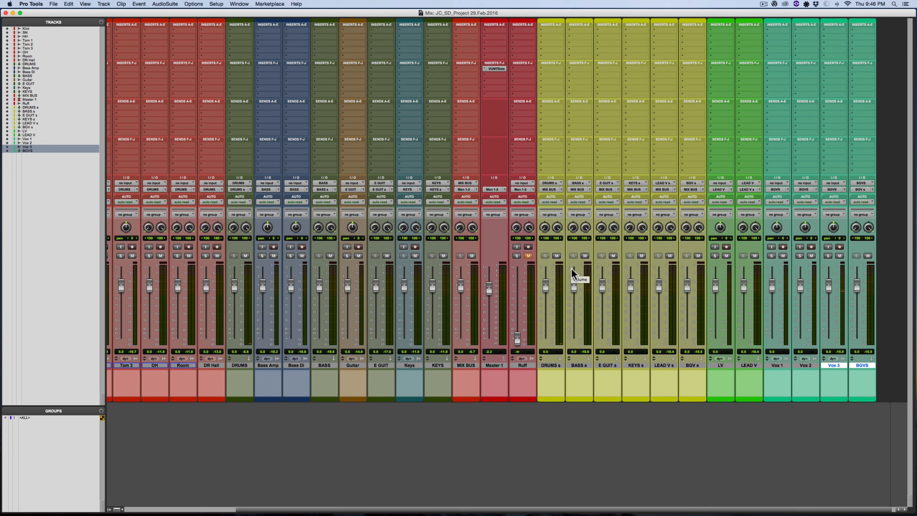
left_click(559, 366)
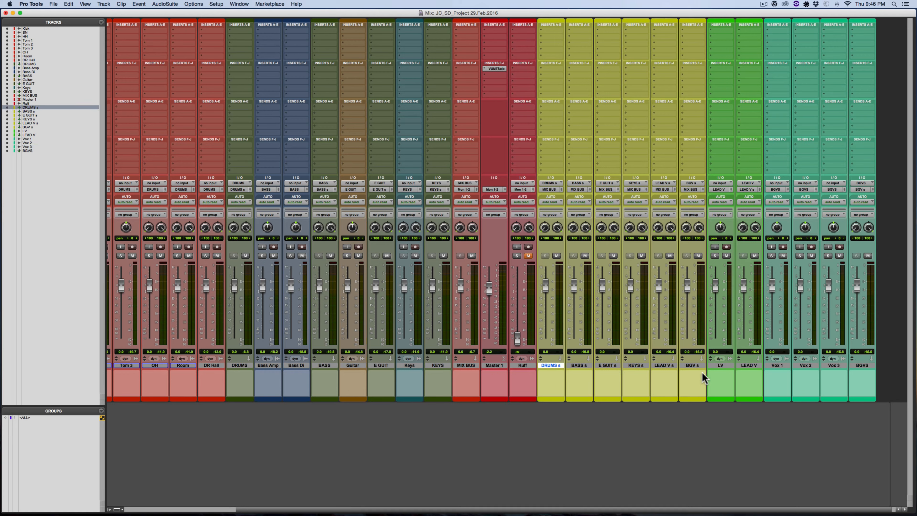
left_click(694, 365, "shift")
left_click(578, 364, "alt+shift")
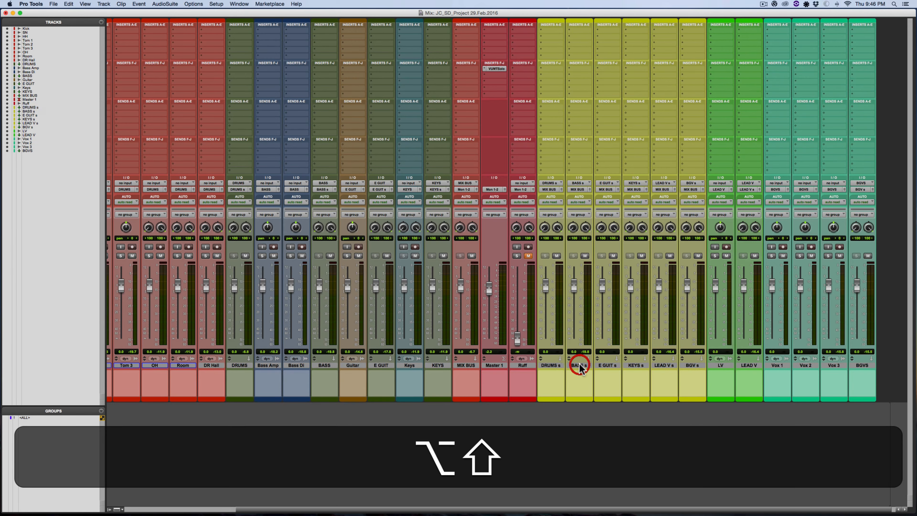
- Group the tracks DRUMS s through BGV s as a Mix/Edit group named Stems with ID s
left_click(551, 365)
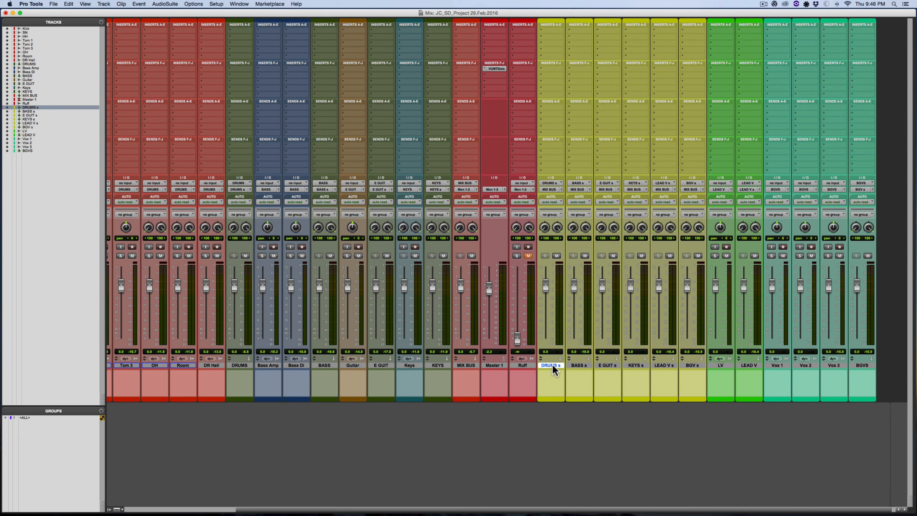
left_click(692, 365, "shift")
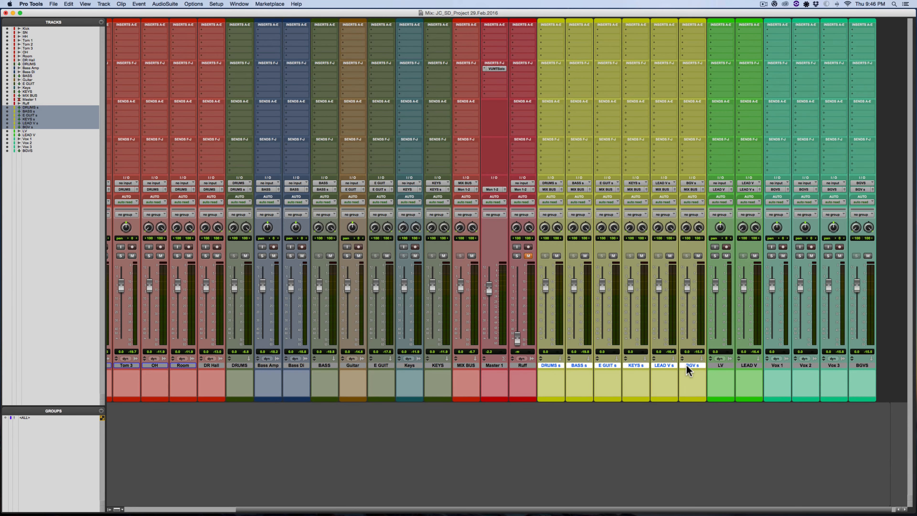
key("super+g")
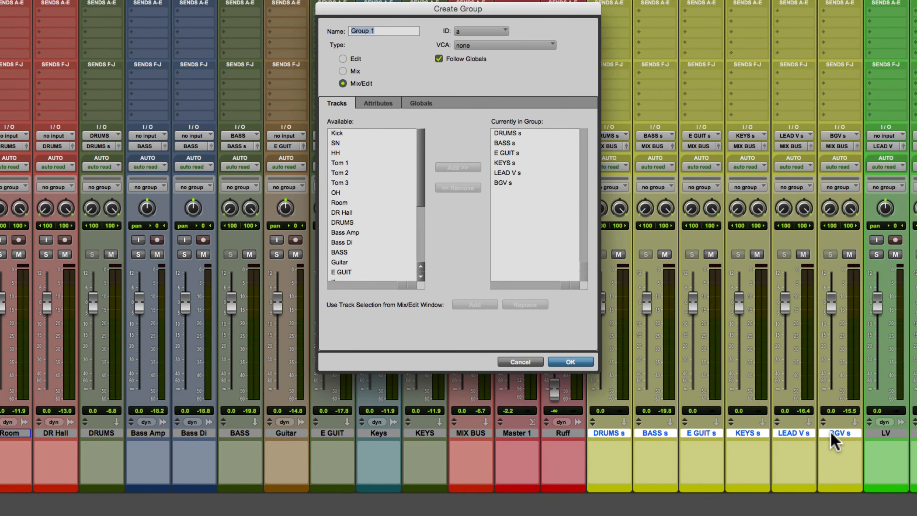
type("Stems")
left_click(498, 31)
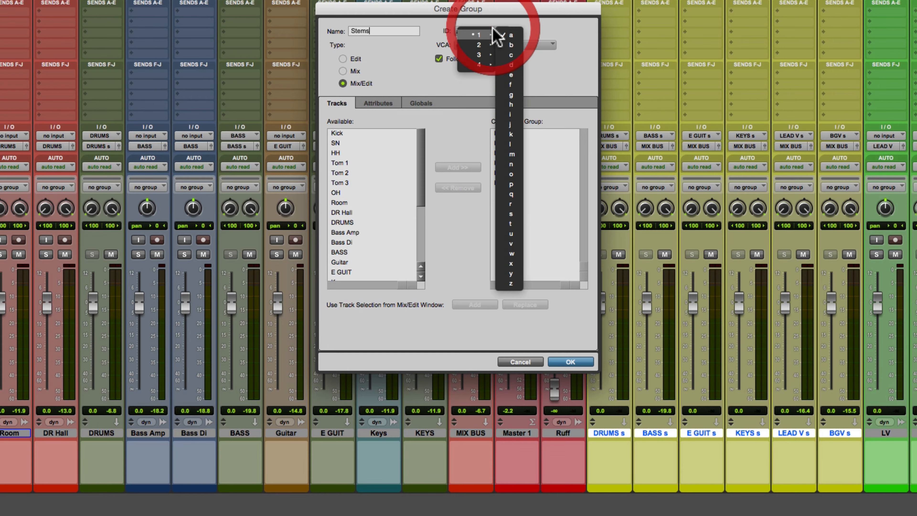
left_click(512, 216)
left_click(420, 102)
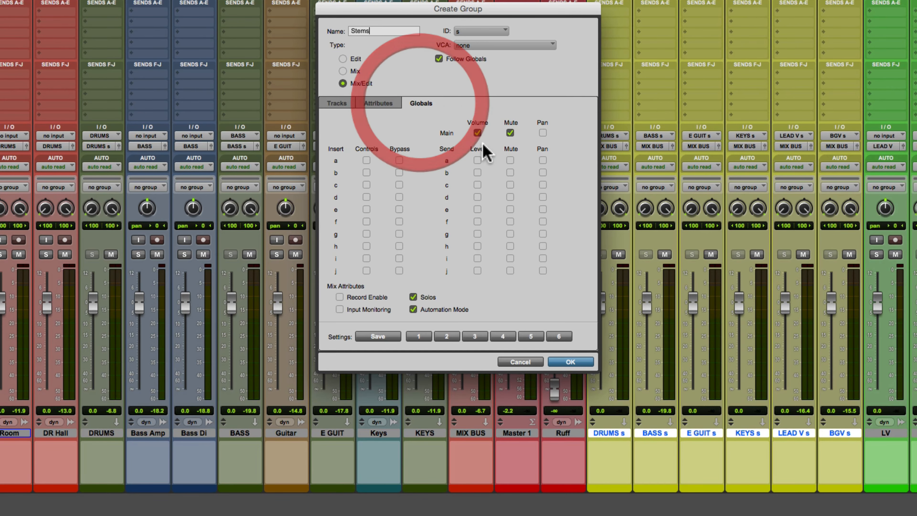
left_click(571, 362)
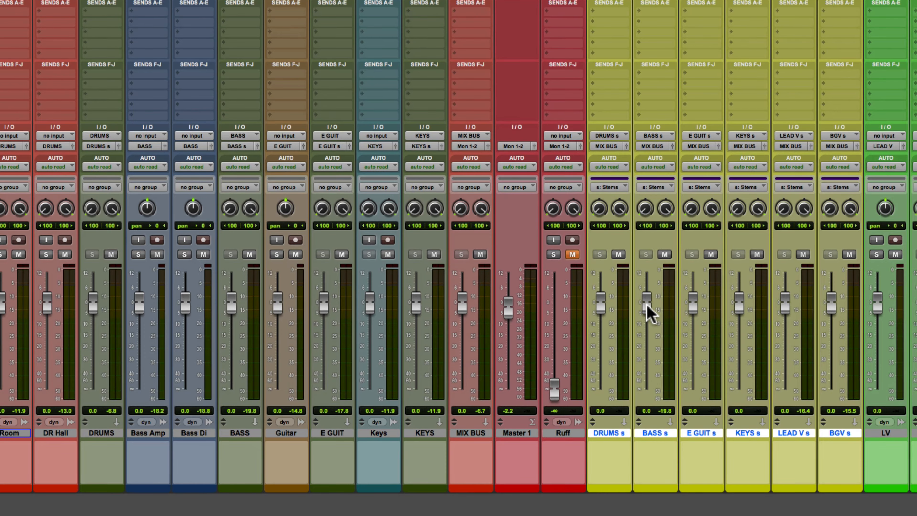
- Test the Stems group by nudging a fader down and resetting it, and mute all the stem tracks together
left_click_drag(647, 308, 647, 316)
left_click(618, 303, "alt")
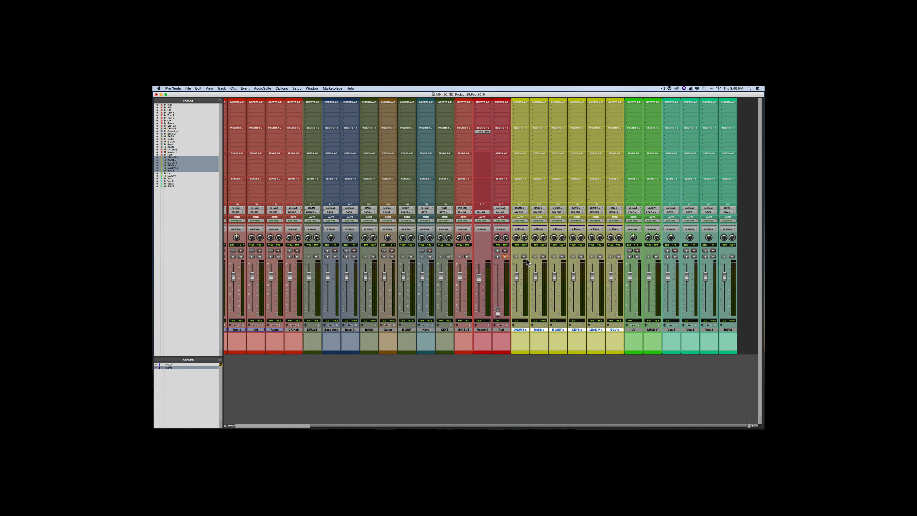
left_click(524, 256)
left_click(520, 329, "alt")
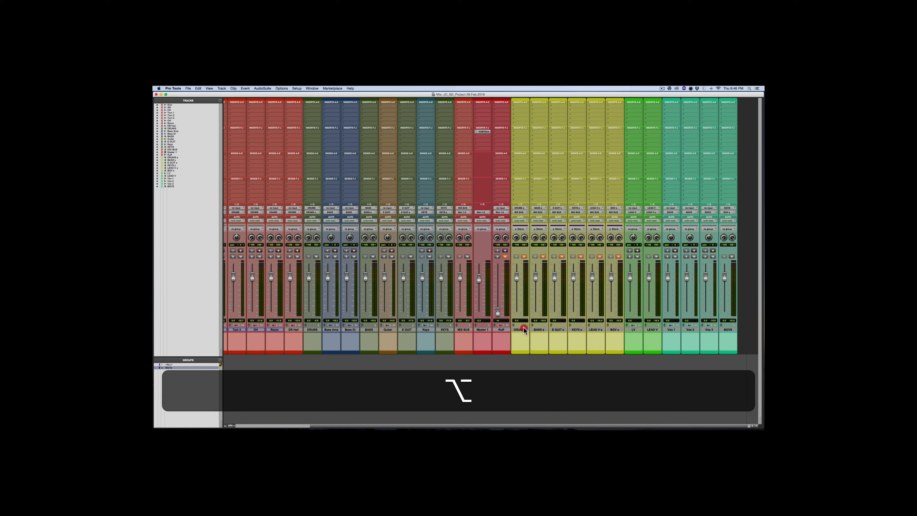
- Play the session with the stems muted and examine the meters across the mixer
key("space")
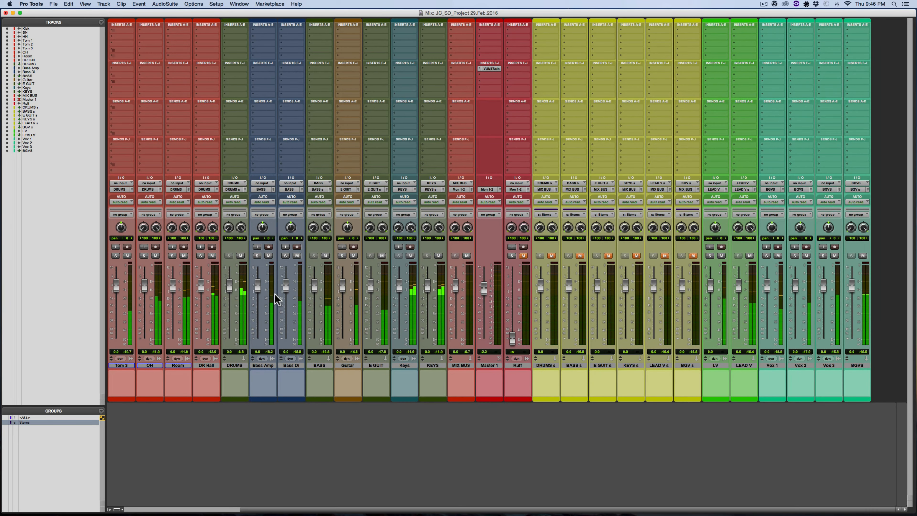
scroll(532, 275, "left", 5)
scroll(504, 293, "right", 5)
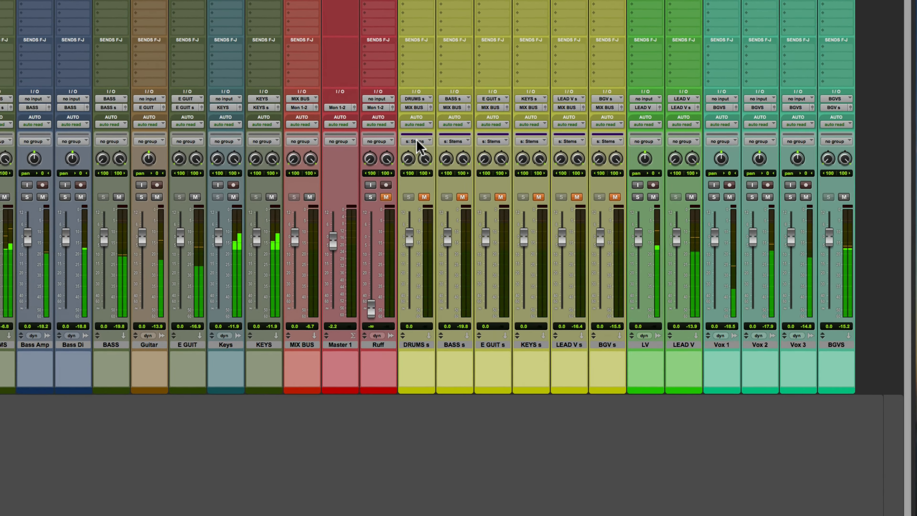
- Toggle the Stems group off and on, and with it active unmute and re-mute all the stem tracks together
key("s")
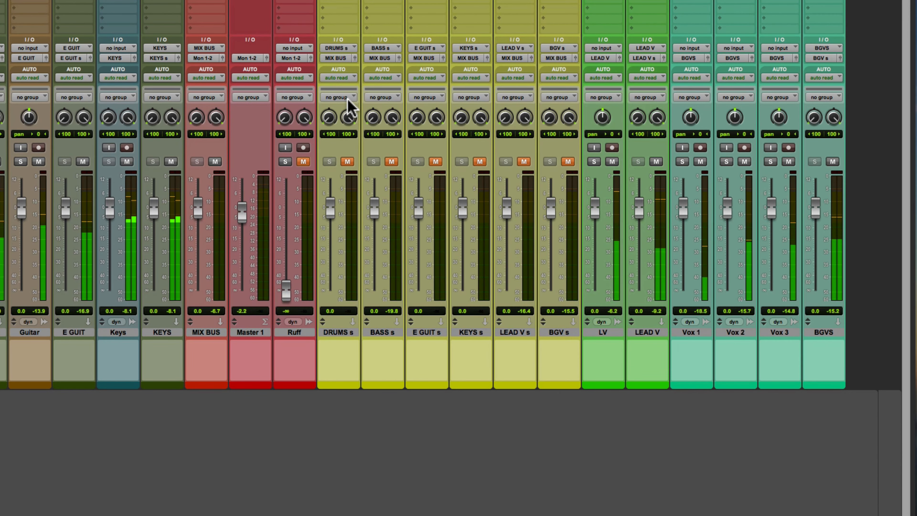
key("s")
key("s")
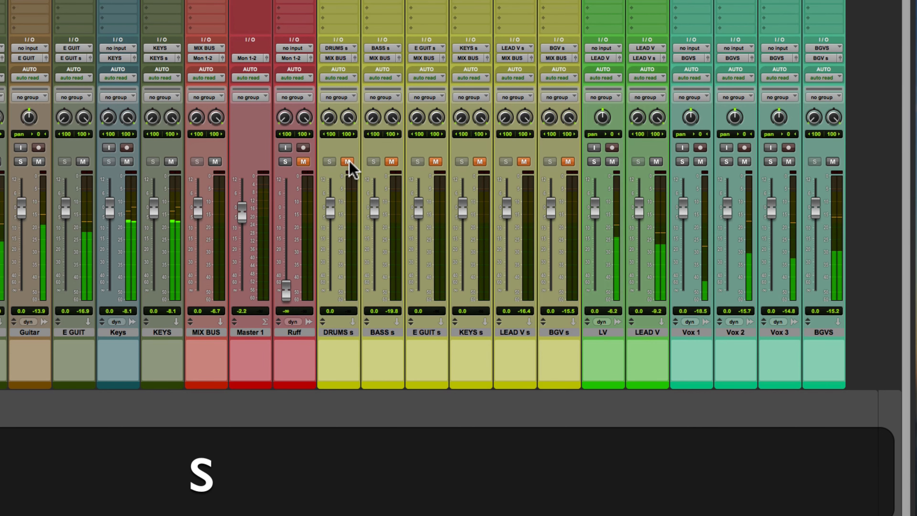
key("s")
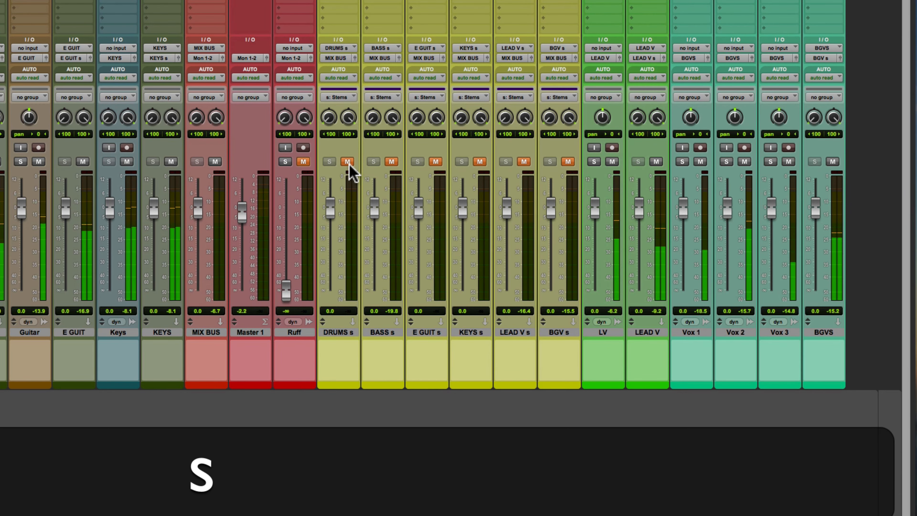
left_click(348, 162)
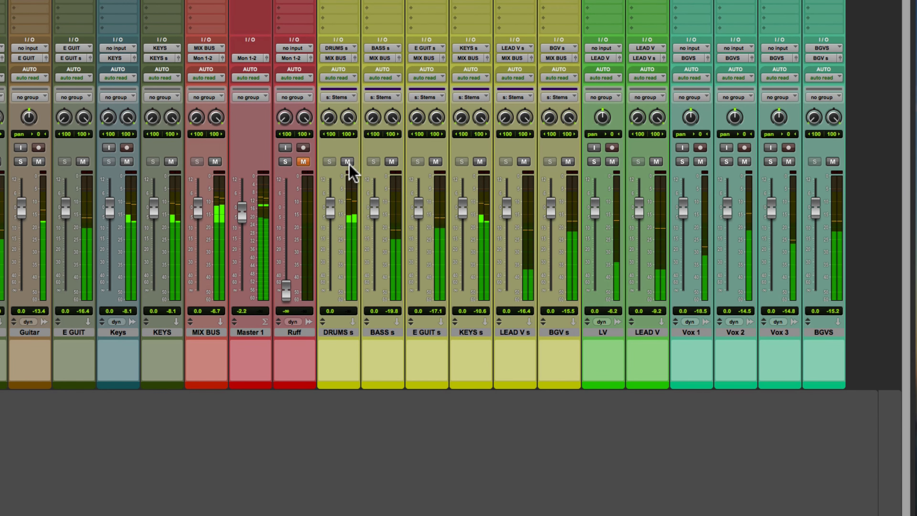
left_click(348, 162)
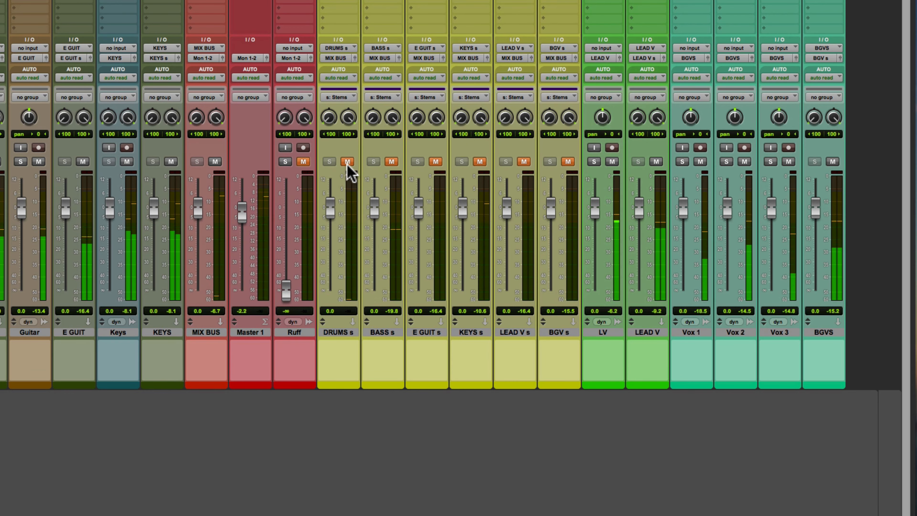
- Suspend the Stems group, unmute only the DRUMS s track, and audition it in short playbacks
key("s")
left_click(348, 162)
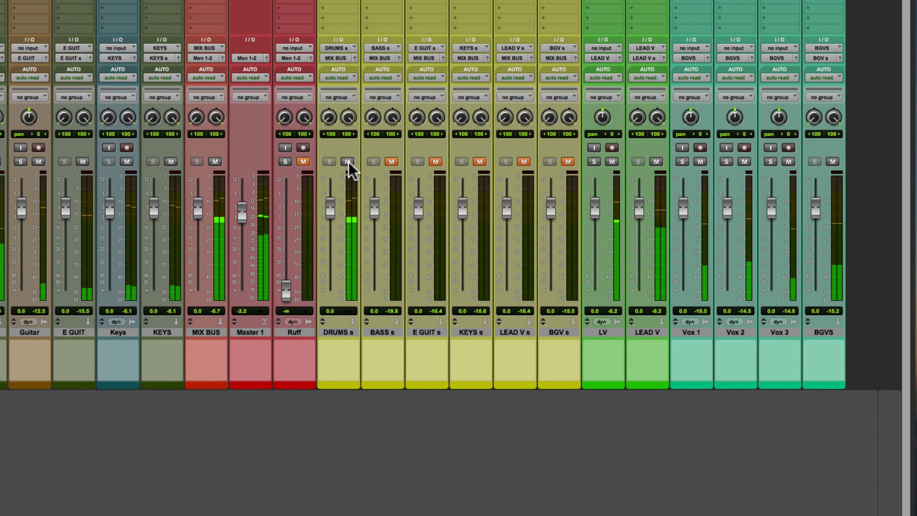
left_click(348, 162)
key("space")
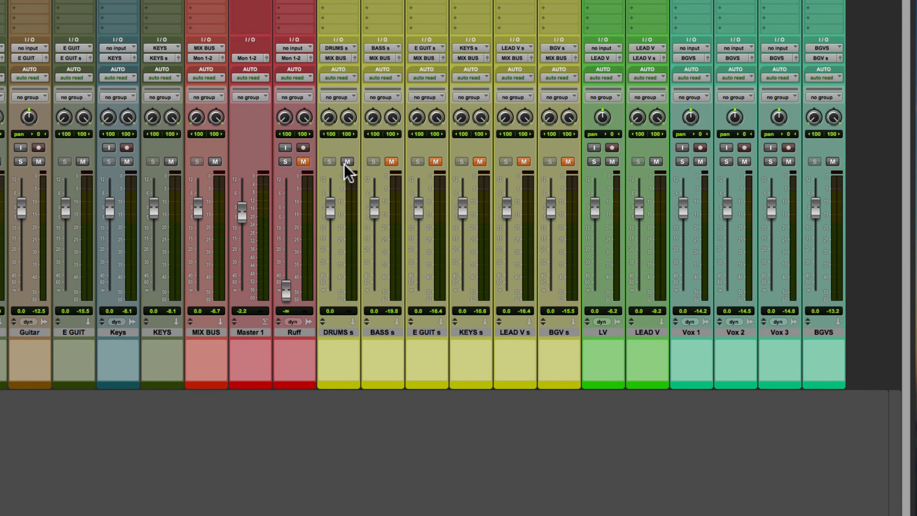
key("space")
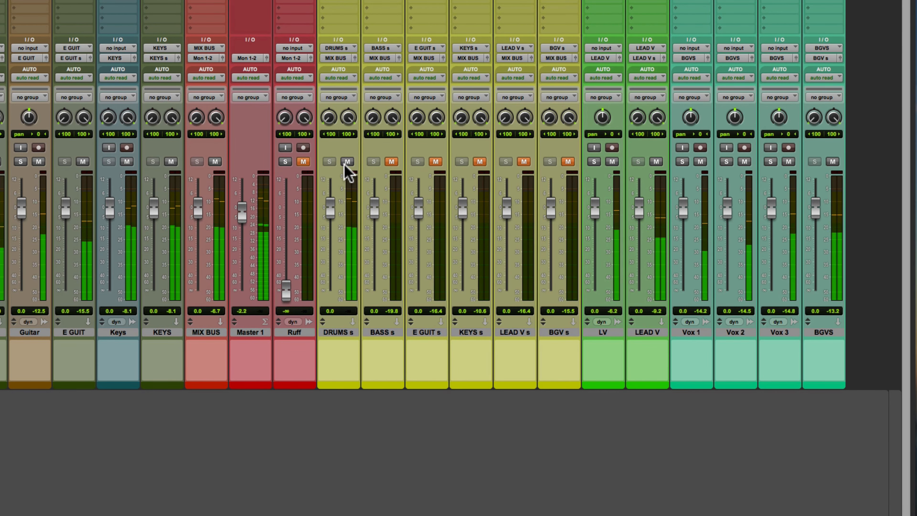
key("space")
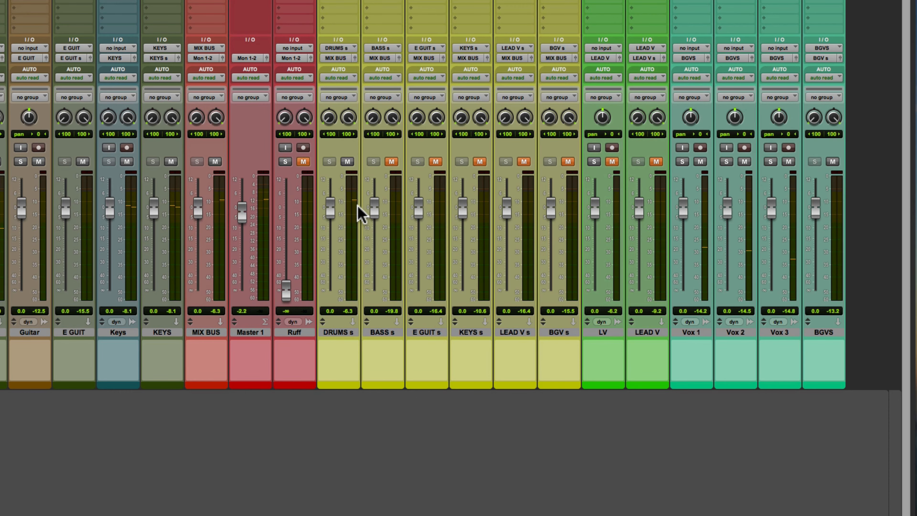
- Unmute the LEAD V and LV tracks and mute the DRUMS s track again
left_click(656, 161)
left_click(611, 162)
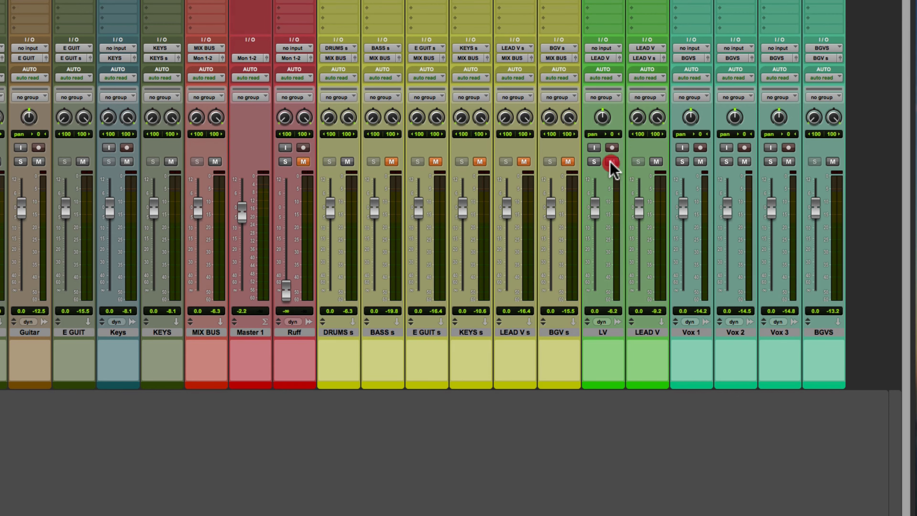
left_click(348, 163)
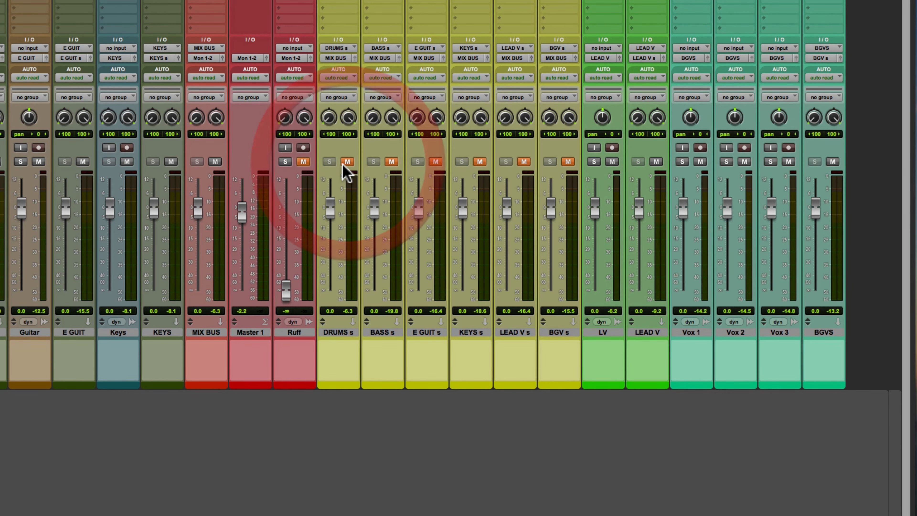
- Toggle the Stems group on and off, leaving it enabled
key("s")
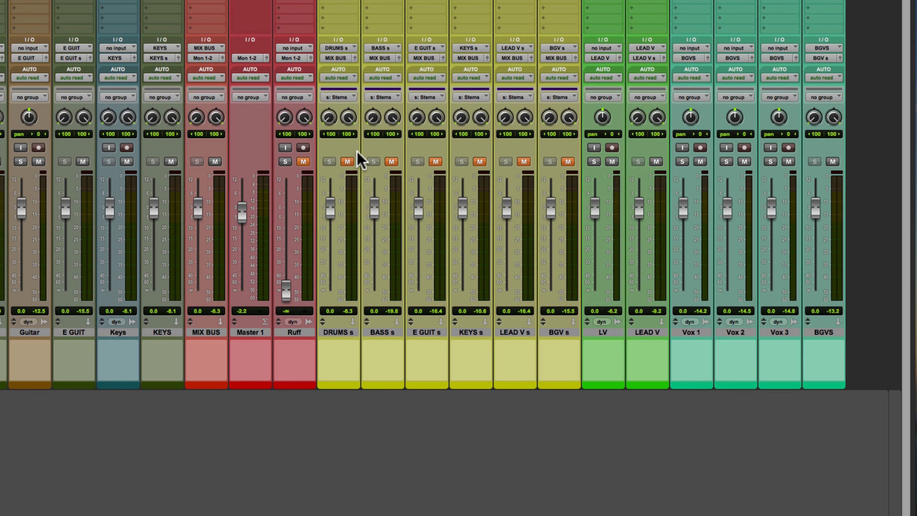
key("s")
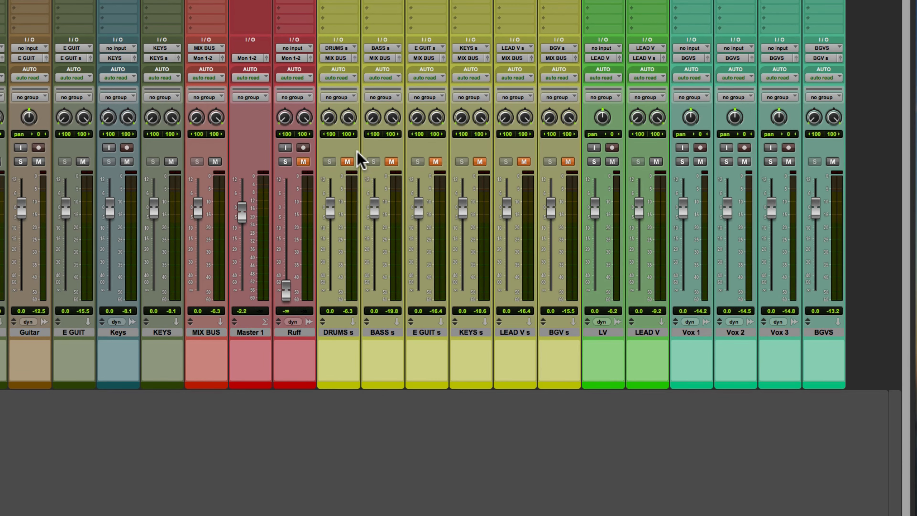
key("s")
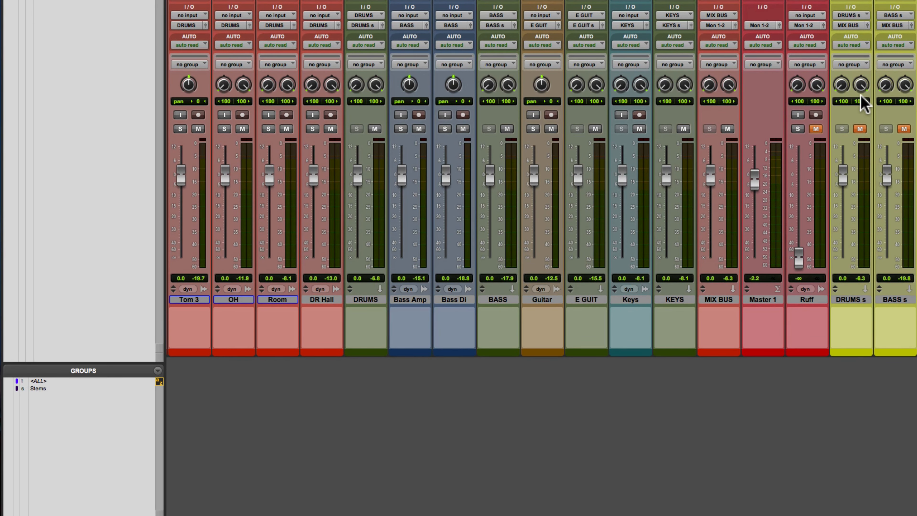
key("s")
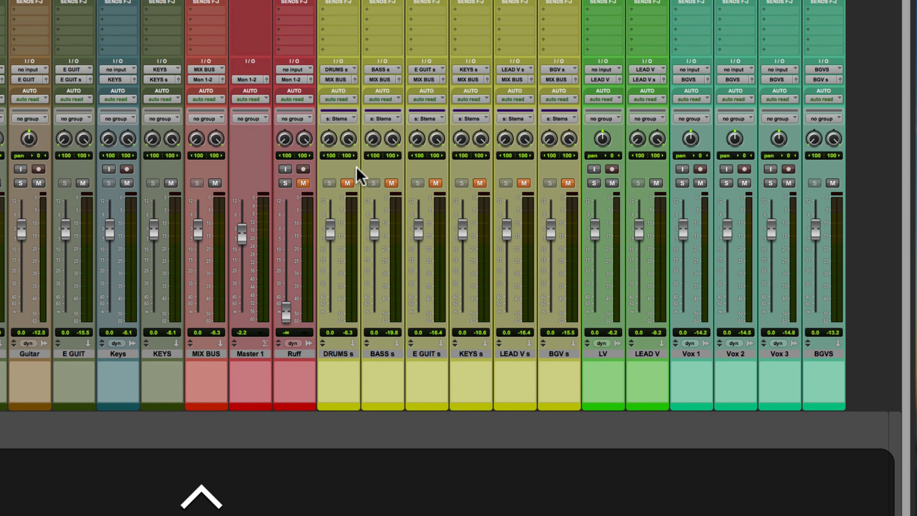
- Override the active Stems group to unmute and re-mute BASS s and DRUMS s individually
left_click(409, 176, "ctrl")
left_click(393, 185, "ctrl")
left_click(347, 184, "ctrl")
left_click(392, 184, "ctrl")
left_click(346, 168, "ctrl")
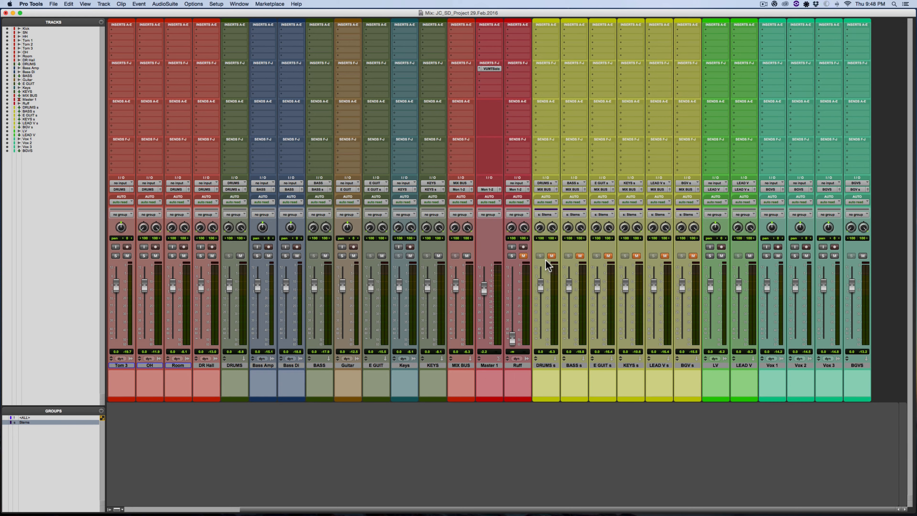
- Pull all stem faders fully down, suspend the Stems group, and rebalance the unmuted stems individually during playback
left_click(552, 365, "ctrl+shift")
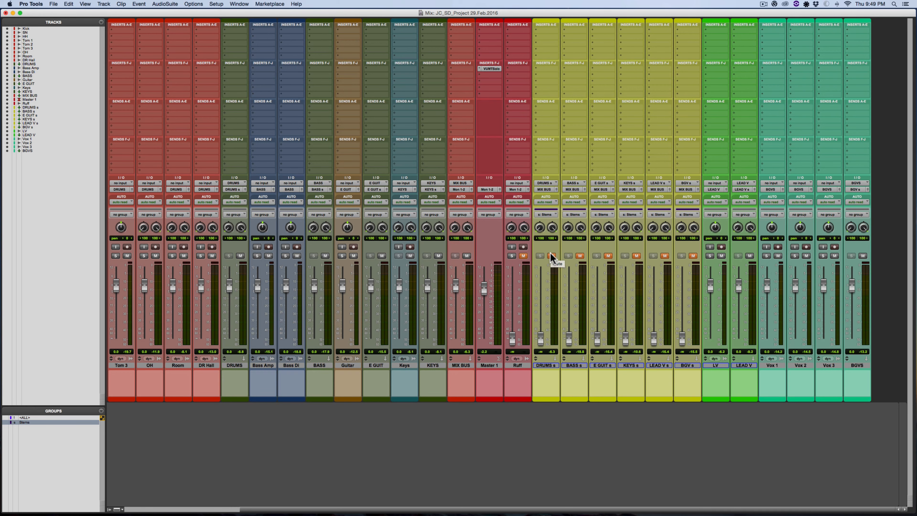
key("s")
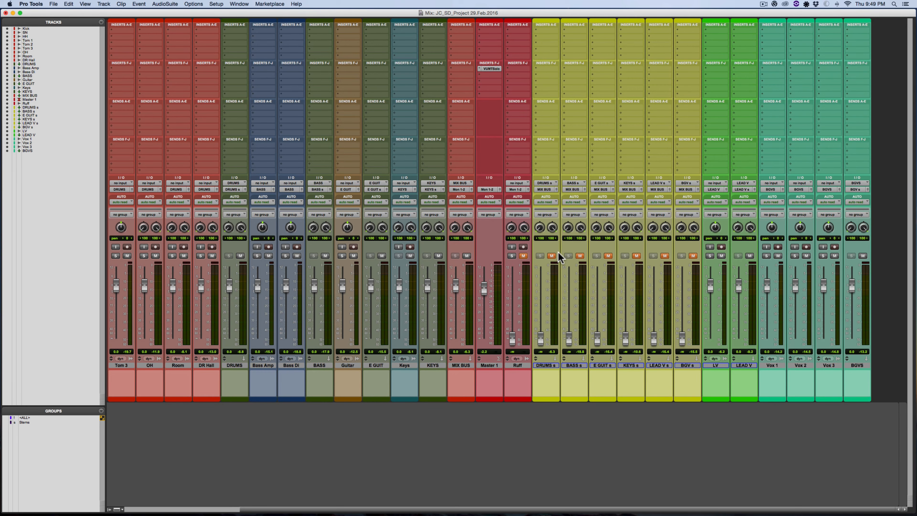
key("space")
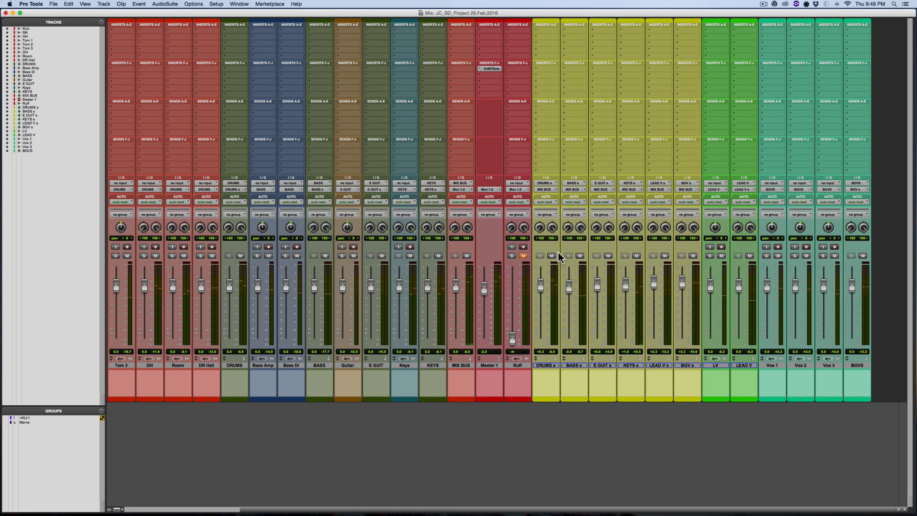
- Enable the Stems group and reset all of its faders to 0 dB together
left_click(568, 286, "alt")
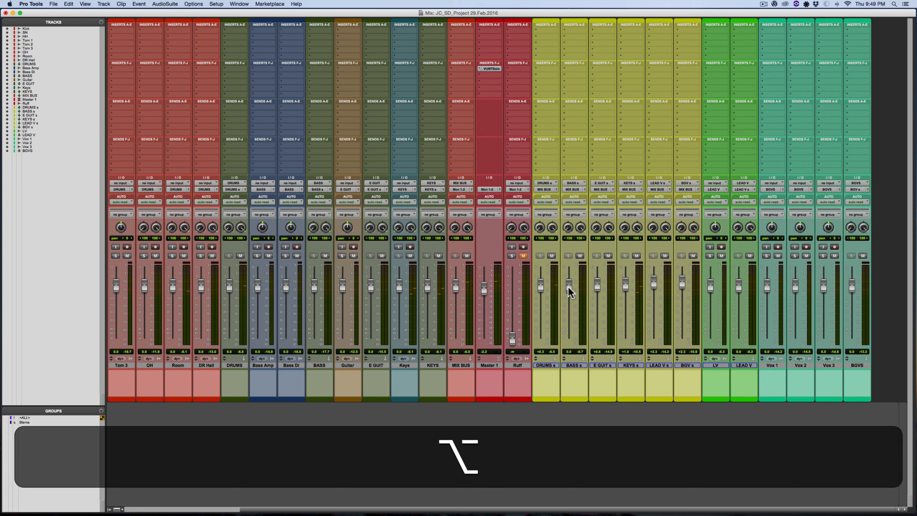
key("s")
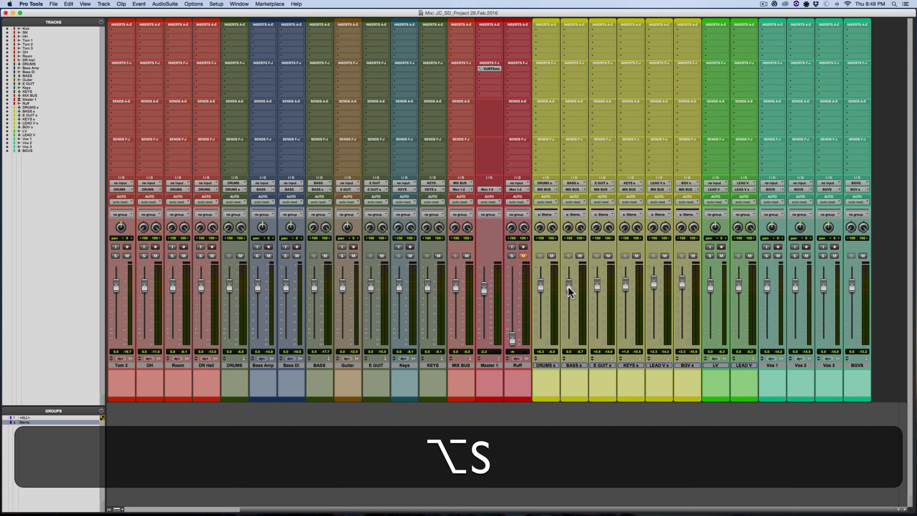
left_click(569, 286, "alt")
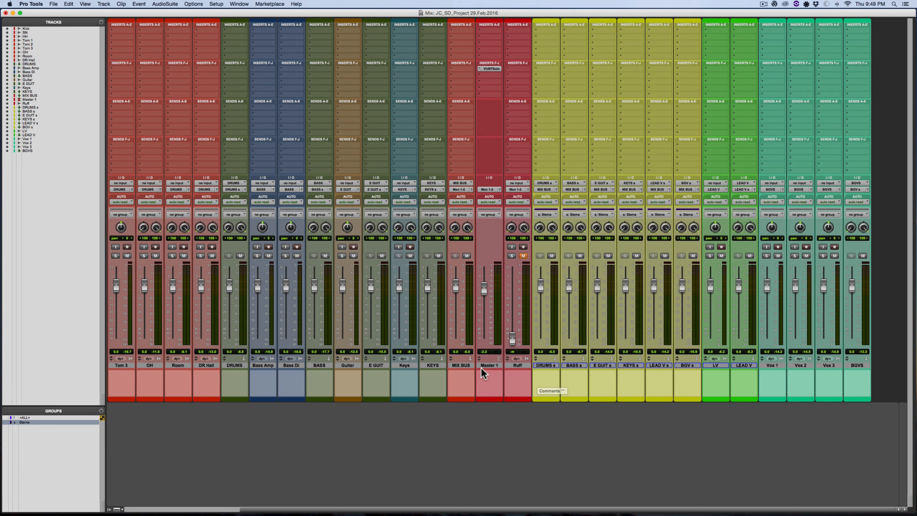
- Select the MIX BUS and Master 1 tracks plus all stem tracks from DRUMS s through BGV s, leaving out Ruff
left_click(466, 365)
key("shift")
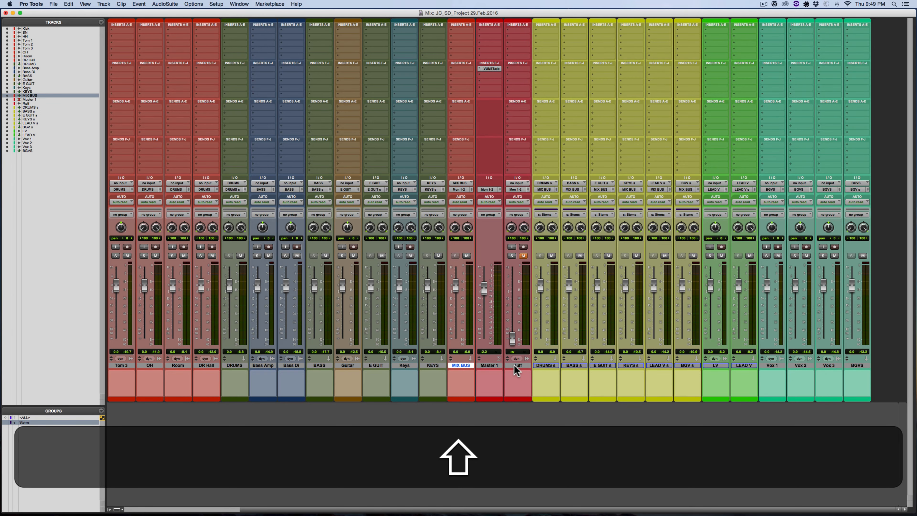
left_click(494, 365, "super")
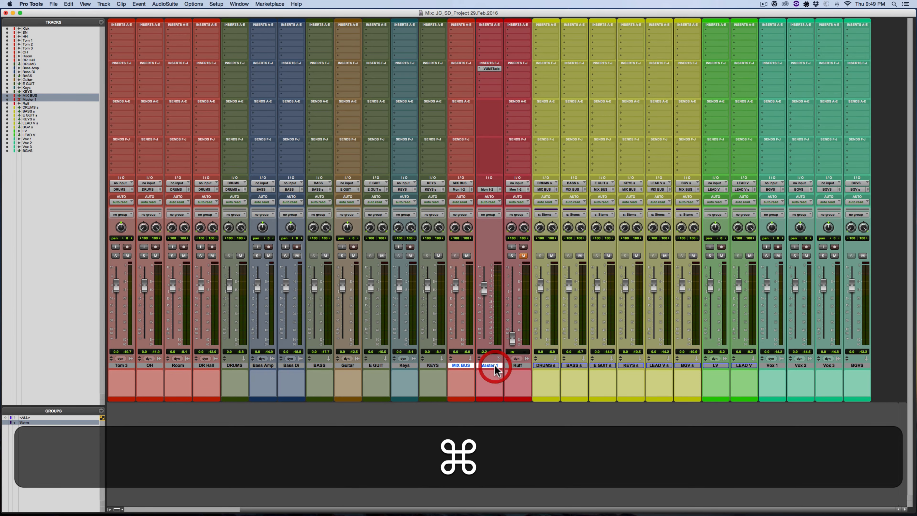
left_click(545, 365, "super")
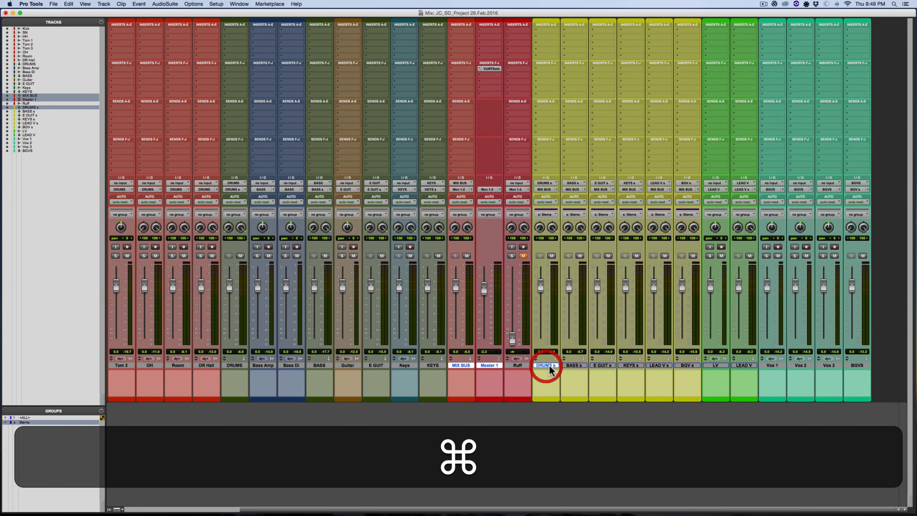
left_click(684, 365, "shift+super")
left_click(517, 365, "shift+super")
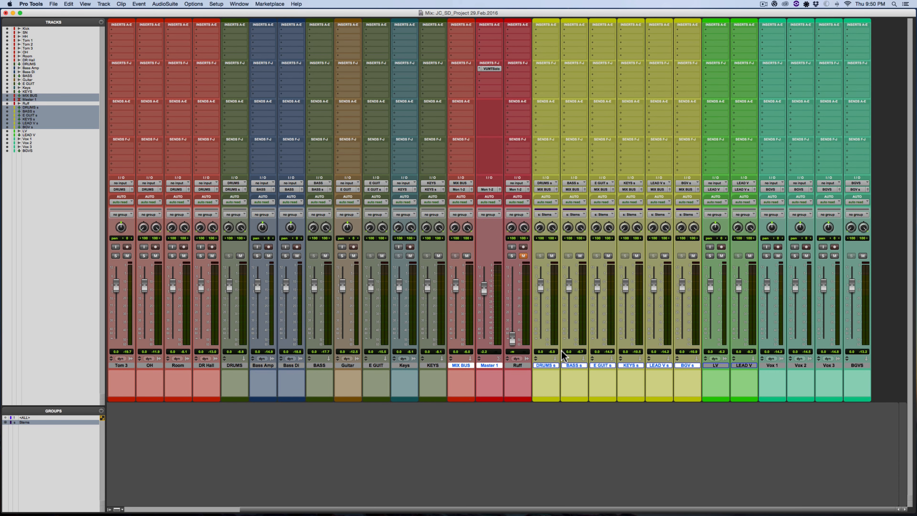
- Create a Mix/Edit group named Stem View with ID v from the selected tracks
key("super+g")
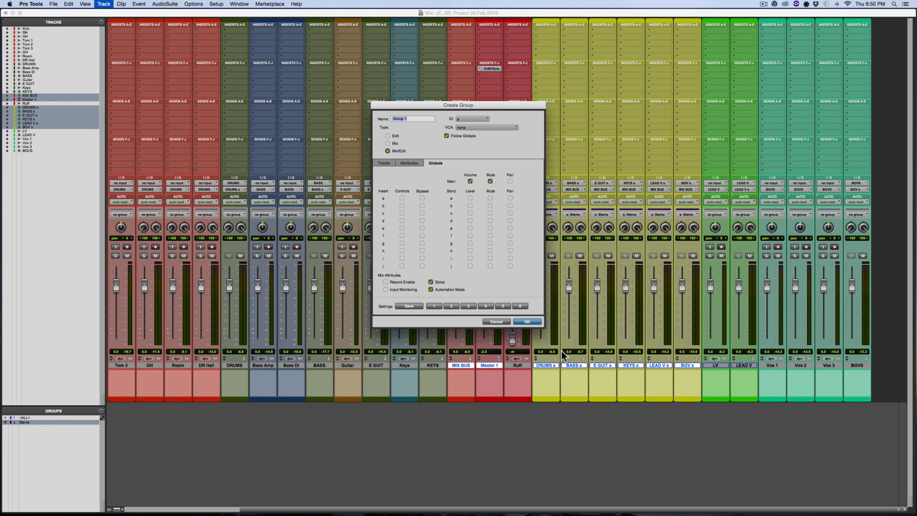
type("S")
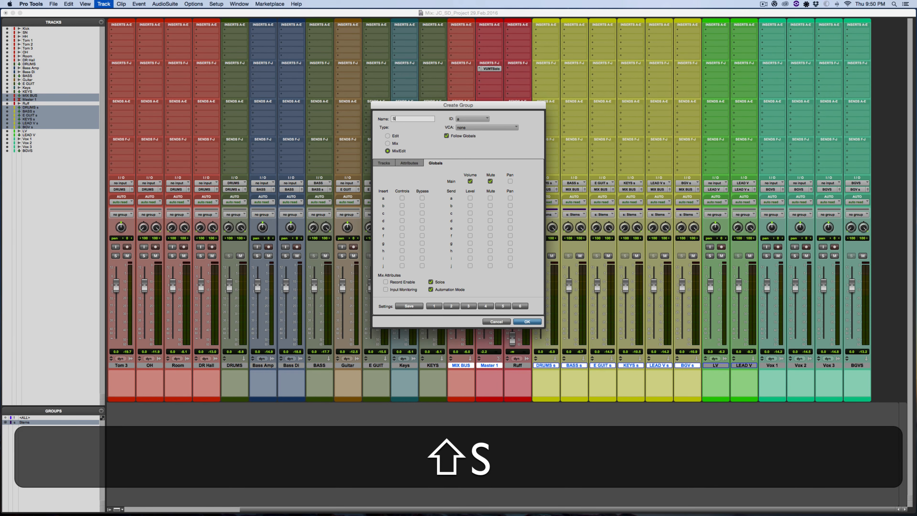
type("tem View")
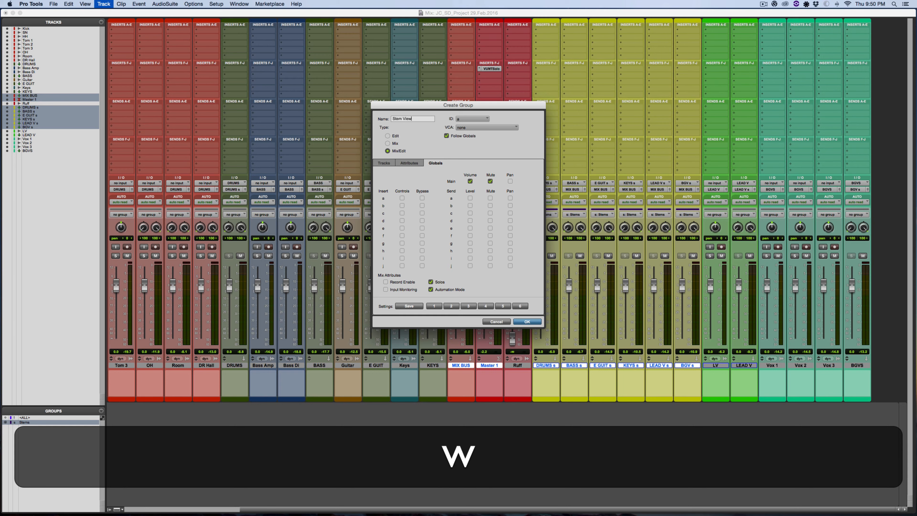
left_click(473, 119)
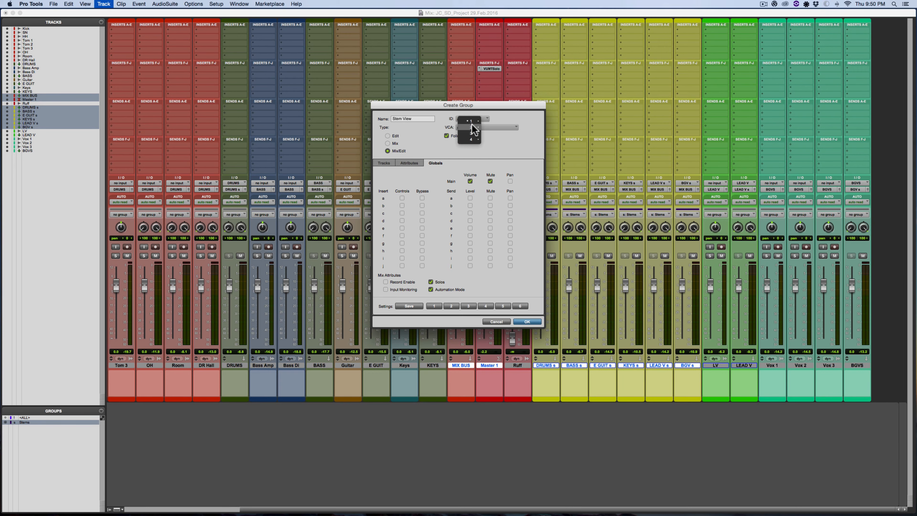
mouse_move(476, 129)
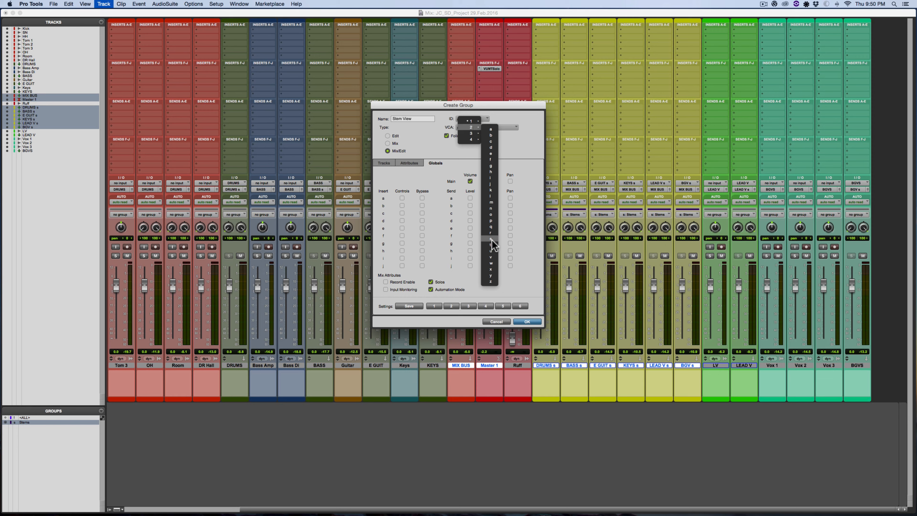
left_click(505, 117)
left_click(473, 118)
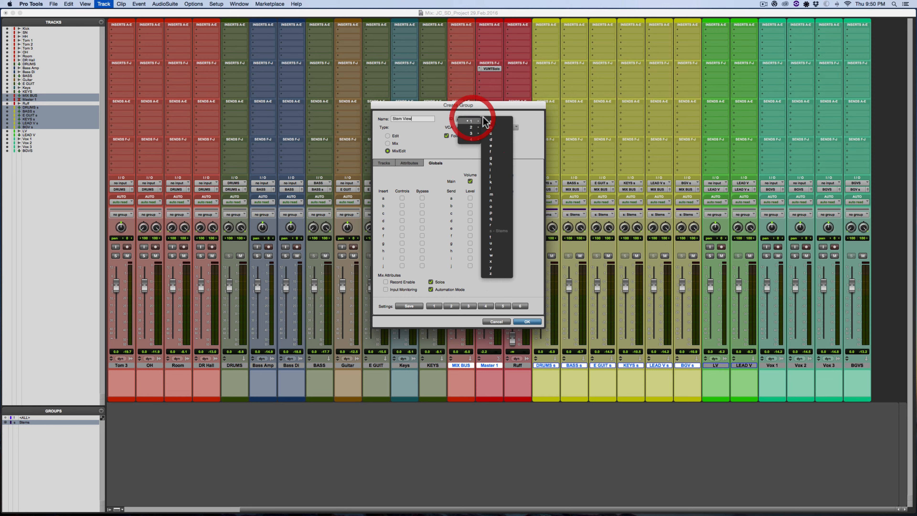
left_click(496, 250)
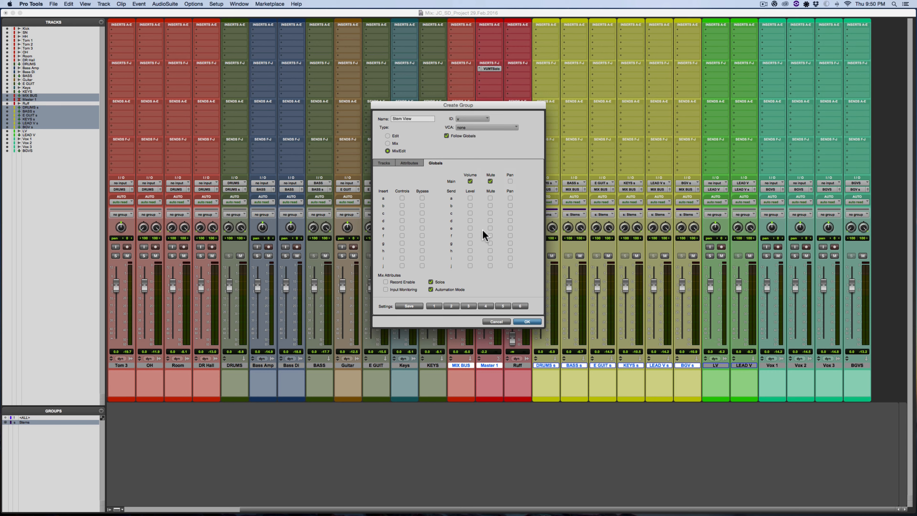
left_click(526, 321)
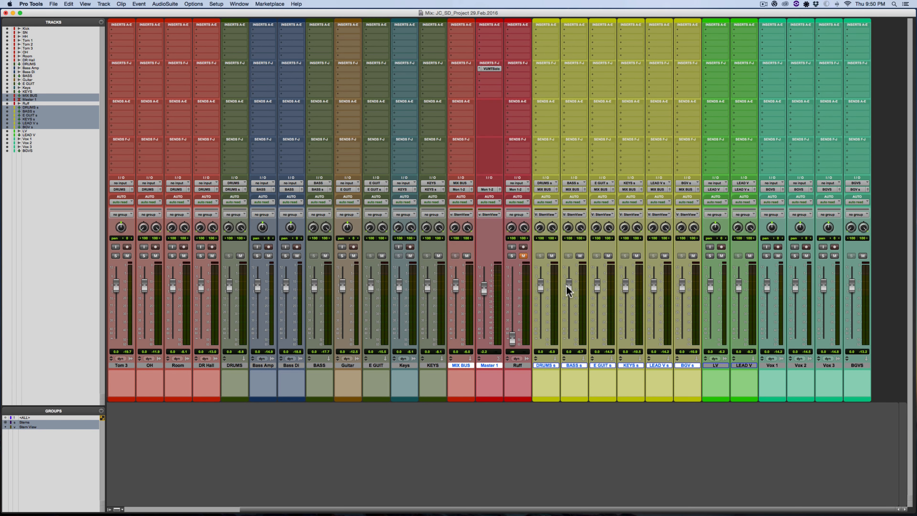
- Reset the Stem View group's faders to 0 dB and show only that group's tracks in the mixer
left_click_drag(567, 286, 563, 288)
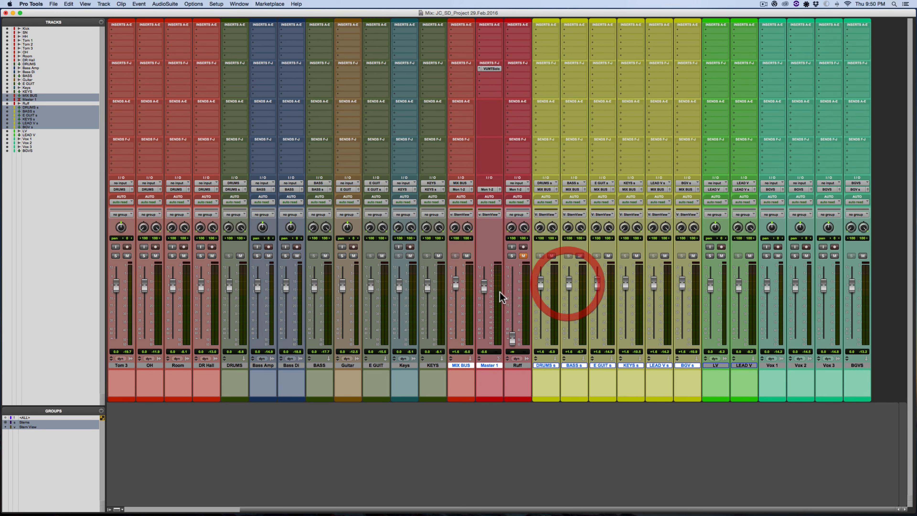
left_click(483, 286, "alt")
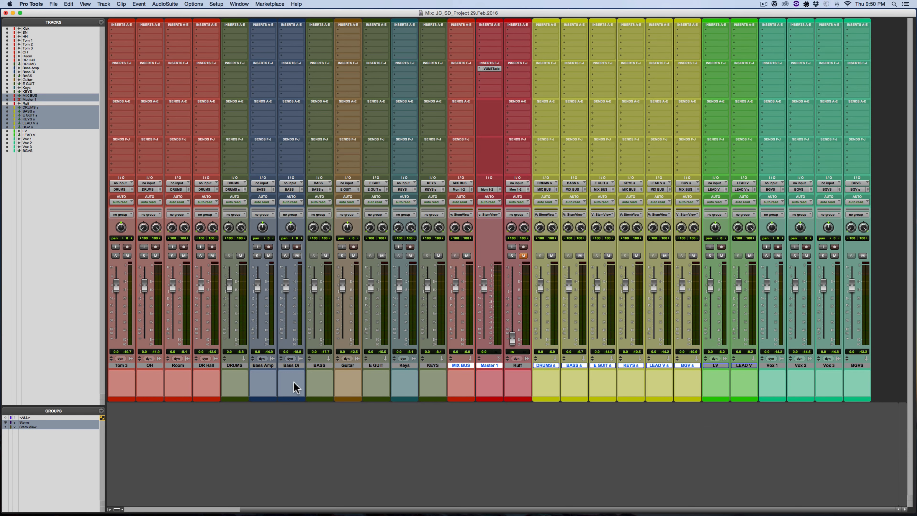
key("shift")
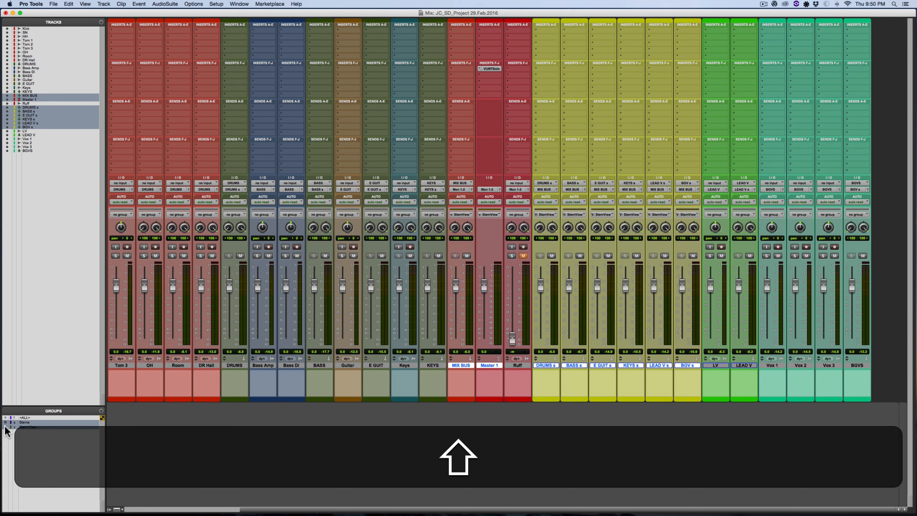
left_click(5, 427, "shift")
left_click(6, 427, "ctrl+shift")
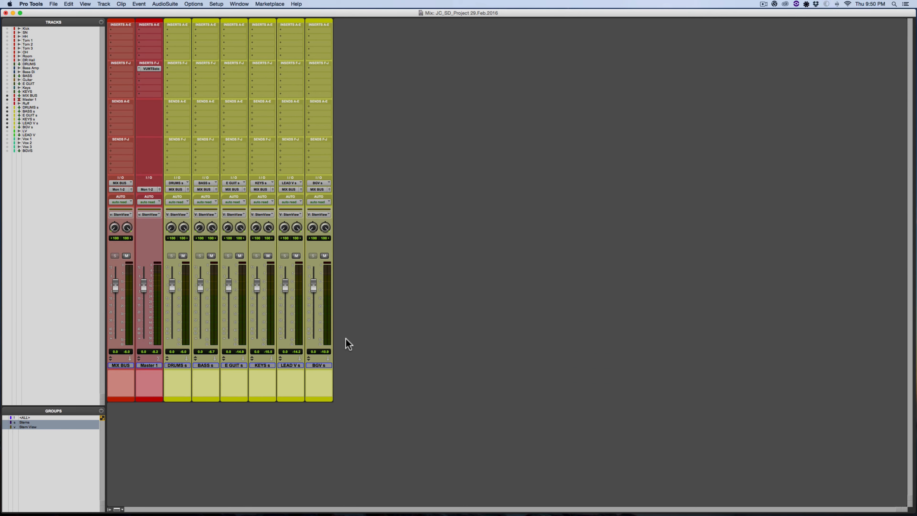
- Disable the Stem View group during playback, and mute and unmute all stems together through the Stems group
key("space")
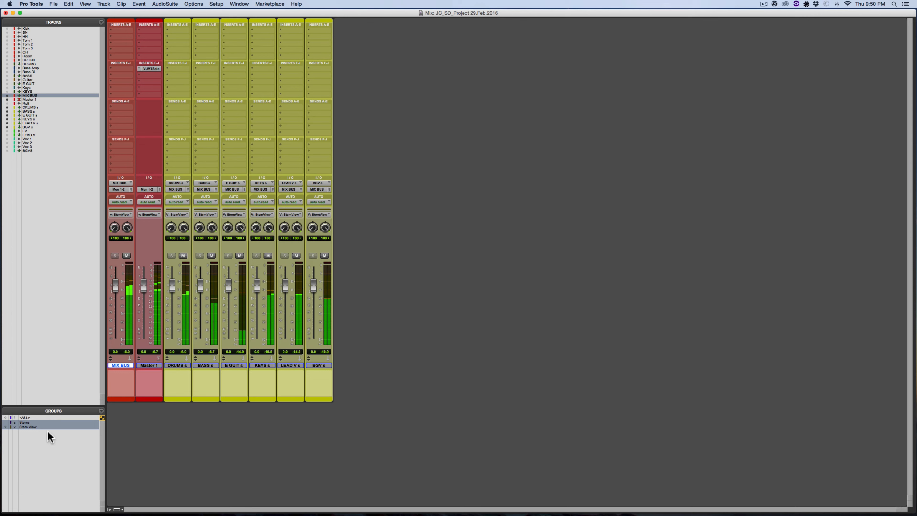
left_click(38, 427)
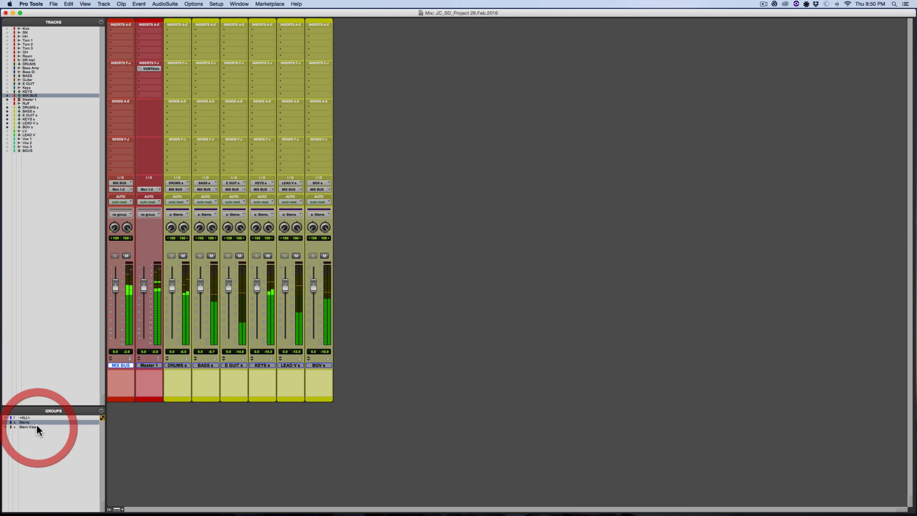
left_click(183, 255)
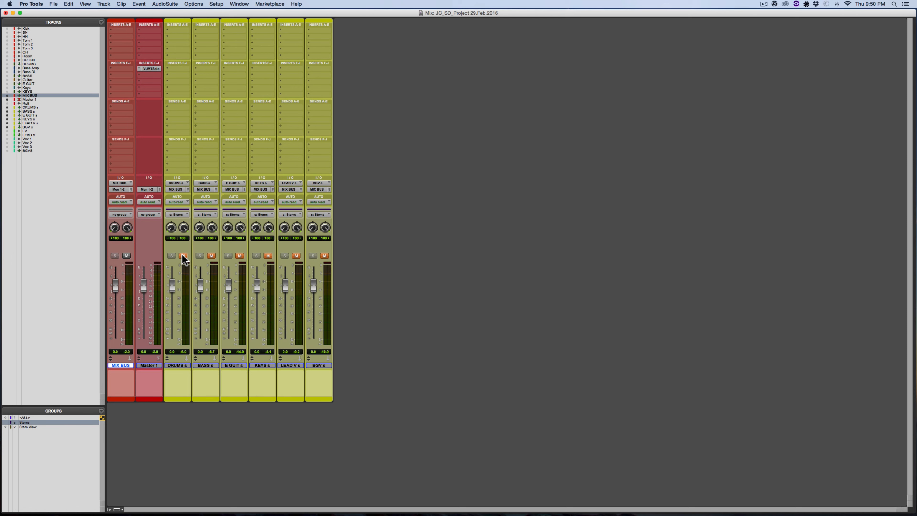
left_click(183, 255)
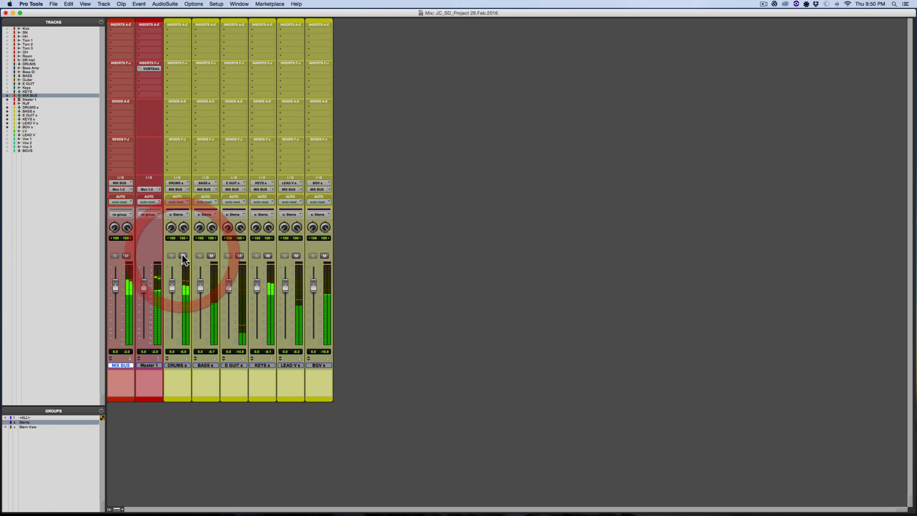
key("space")
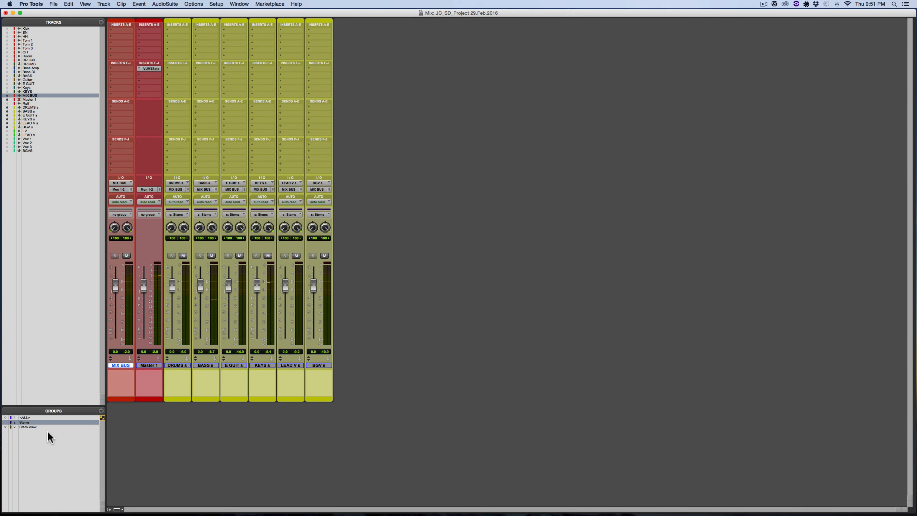
- Show all session tracks in the mixer again and clear the track selection
key("shift")
left_click(7, 421, "shift")
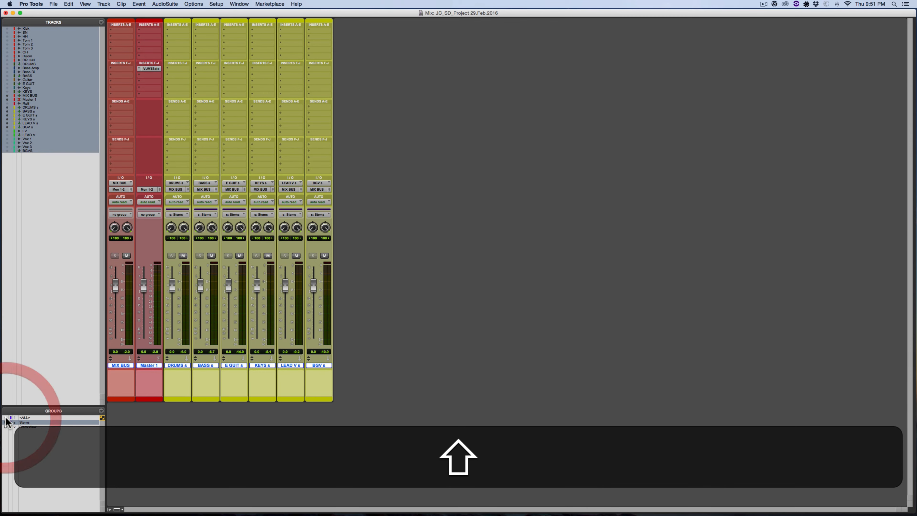
left_click(7, 420, "ctrl+shift")
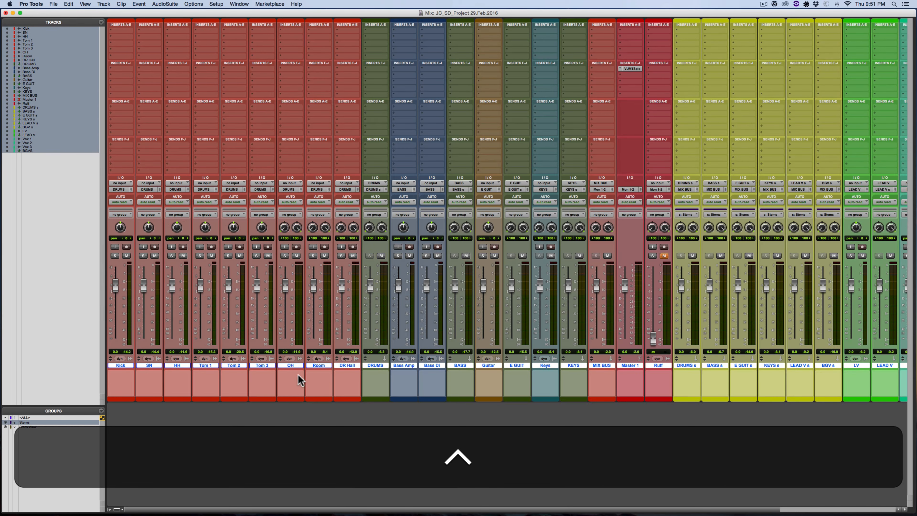
left_click(318, 365, "alt")
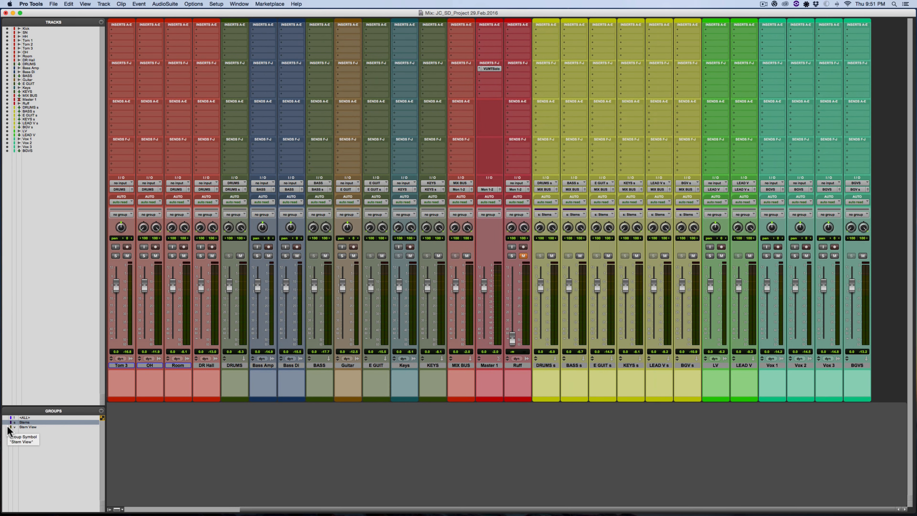
- Switch the mixer to only the Stem View tracks and back to all tracks
key("ctrl")
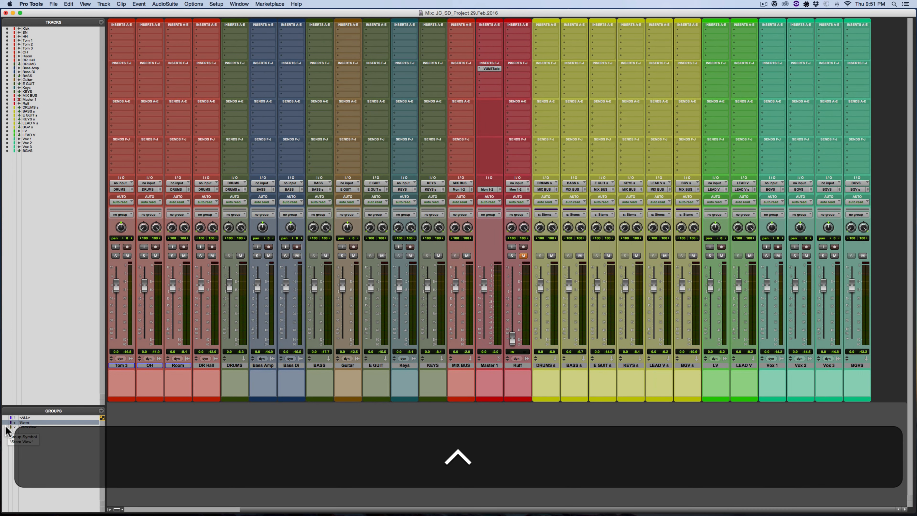
left_click(6, 427, "ctrl")
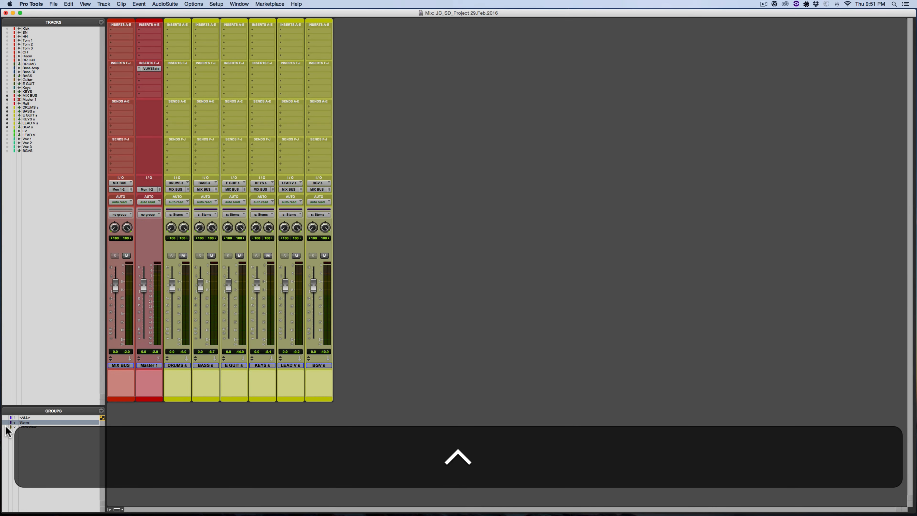
left_click(6, 427, "ctrl")
left_click(6, 418, "ctrl")
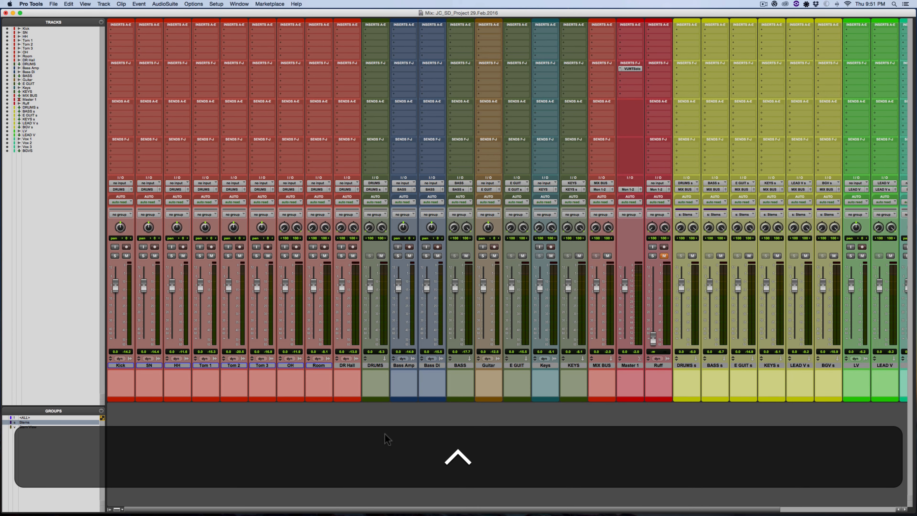
- Save the session
scroll(385, 434, "right", 5)
key("super+s")
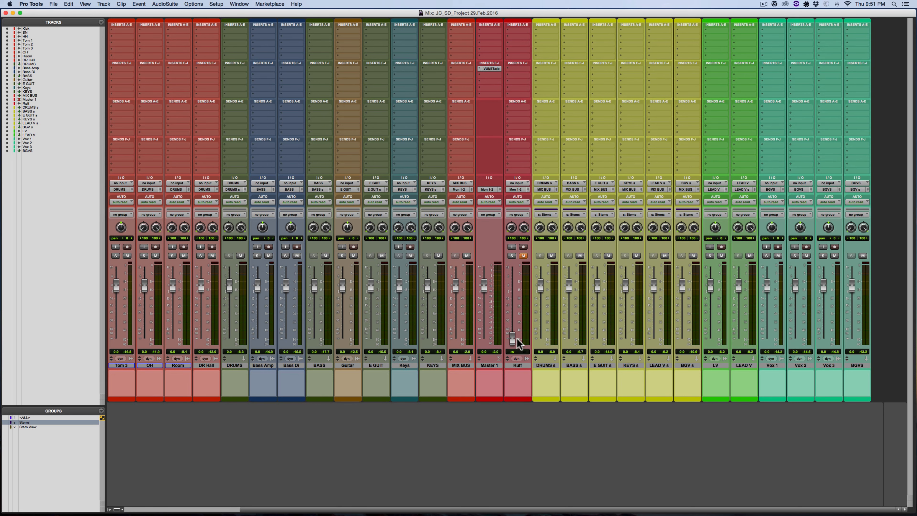
scroll(390, 395, "left", 5)
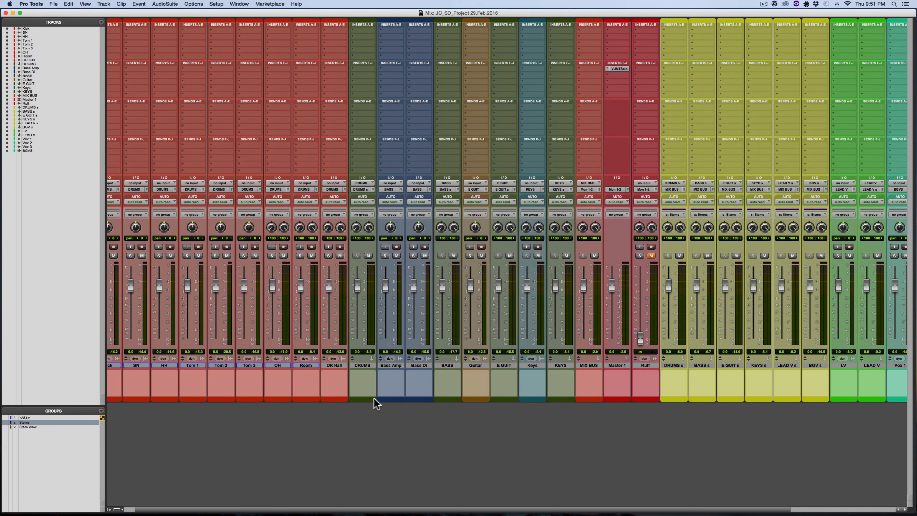
scroll(374, 403, "left", 1)
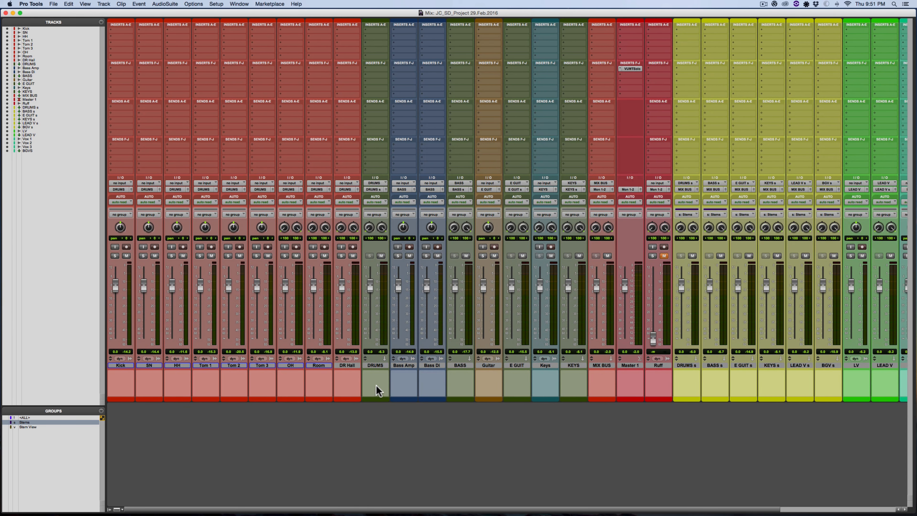
- Start playback and solo the Room and OH tracks
key("space")
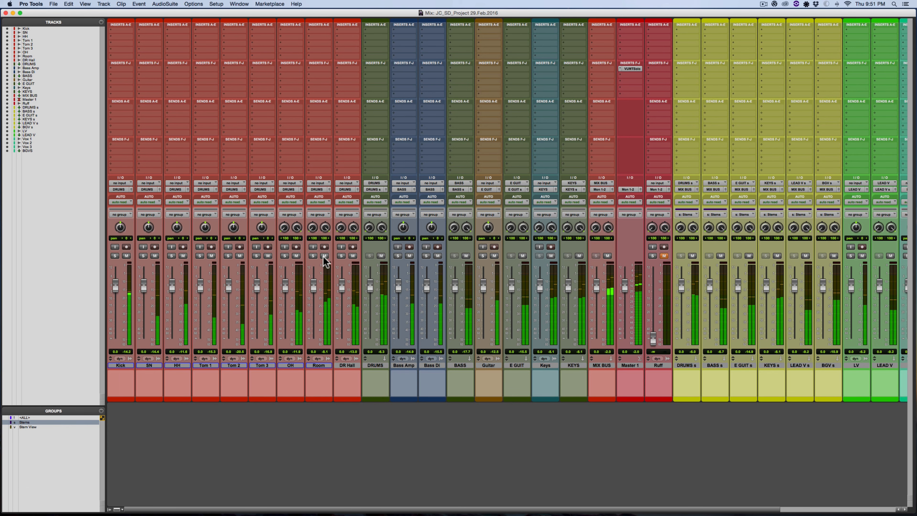
left_click(314, 256)
left_click(285, 256)
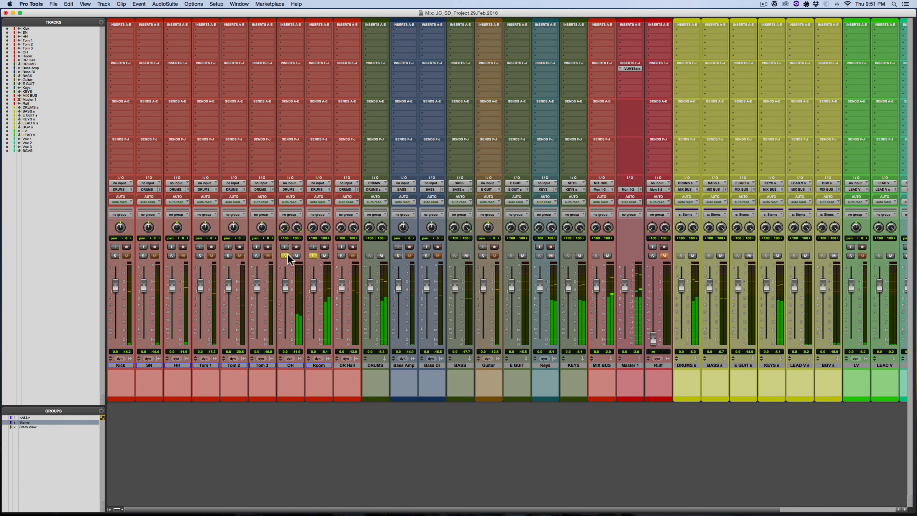
- Clear the solos on the OH and Room tracks
left_click(285, 256)
left_click(312, 256)
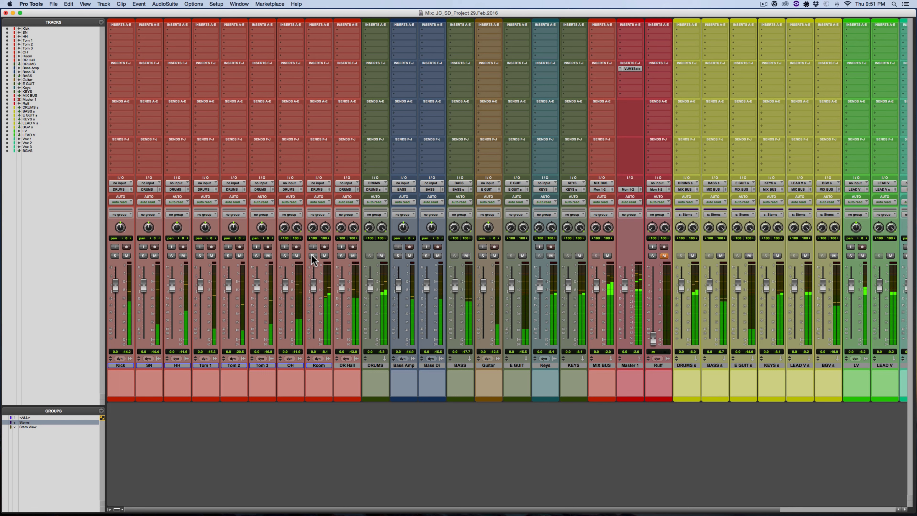
- Mute all grouped stems together through the DRUMS s track, unmute them again, and stop playback
left_click(693, 256)
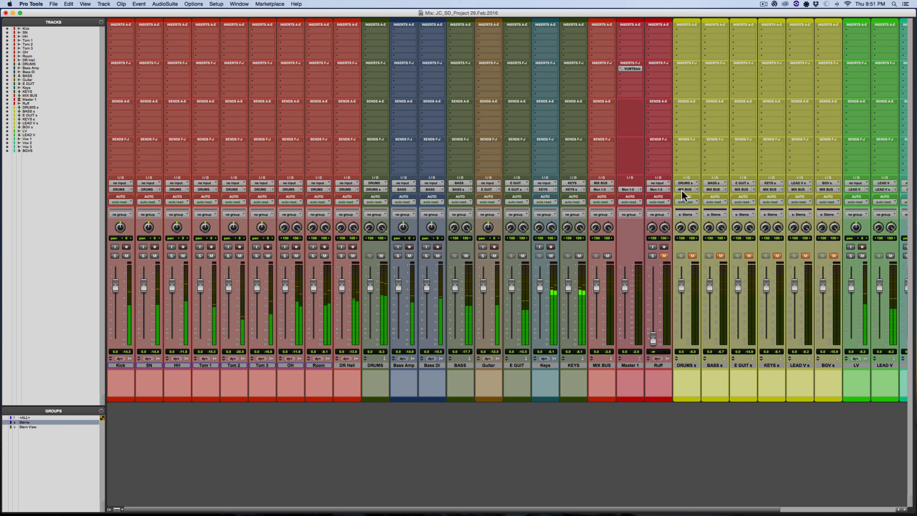
left_click(692, 255)
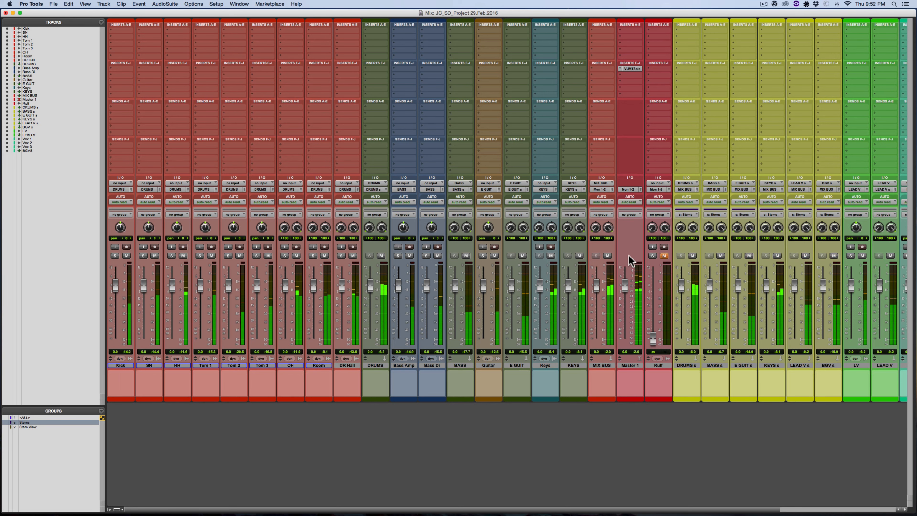
key("space")
scroll(571, 447, "right", 2)
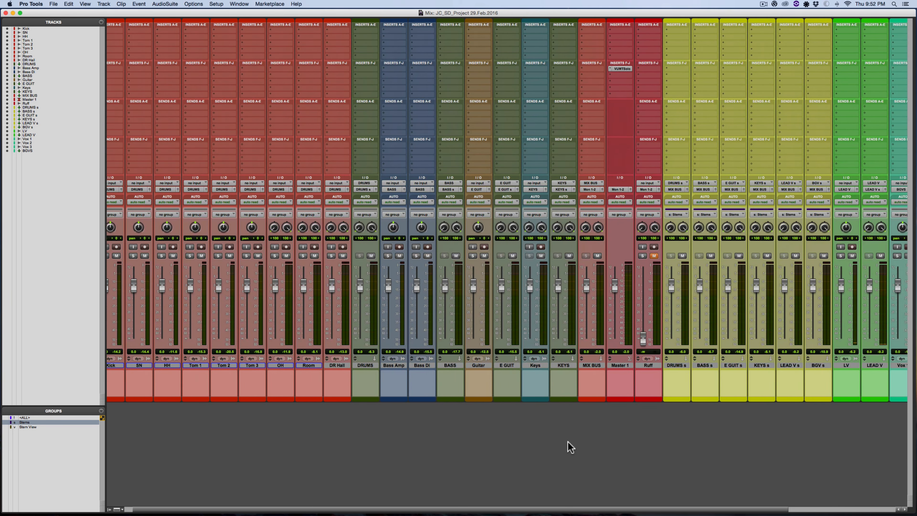
scroll(570, 446, "left", 2)
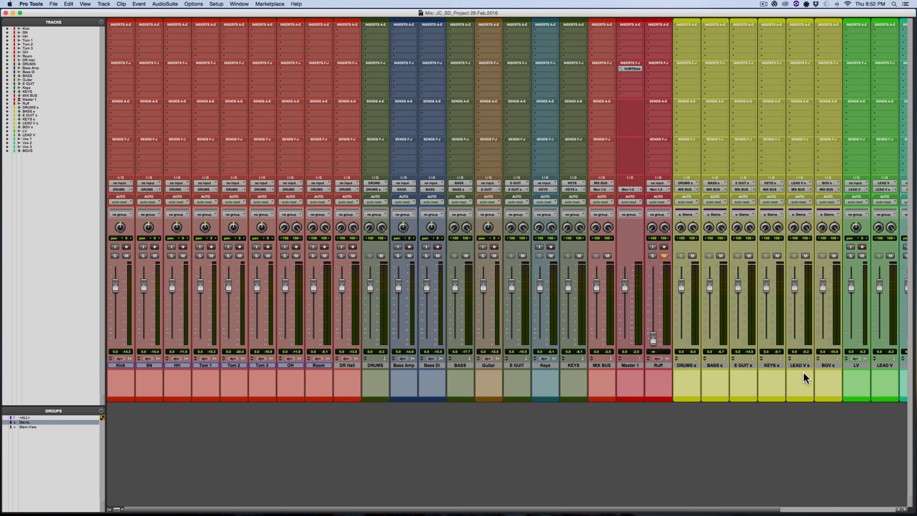
- Show only the Stem View tracks in the mixer and toggle the Stem View group on and back off
key("ctrl")
left_click(6, 428, "ctrl")
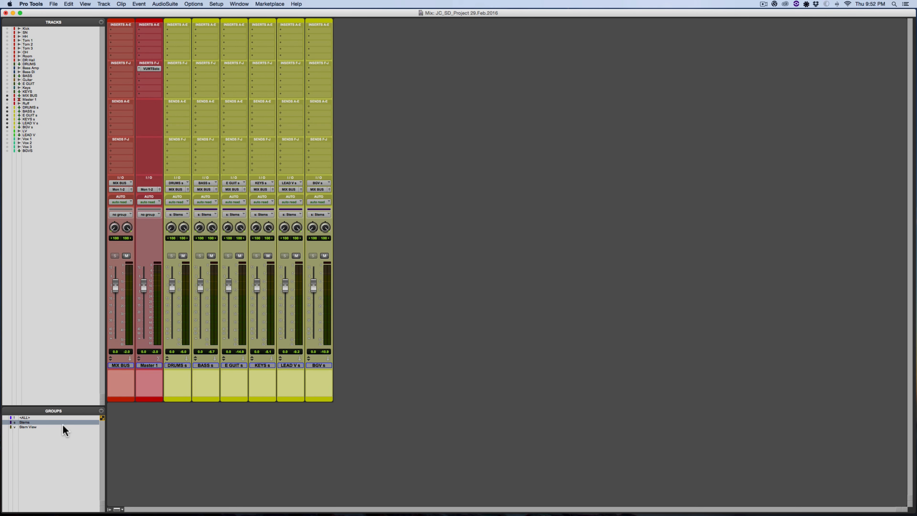
left_click(39, 428)
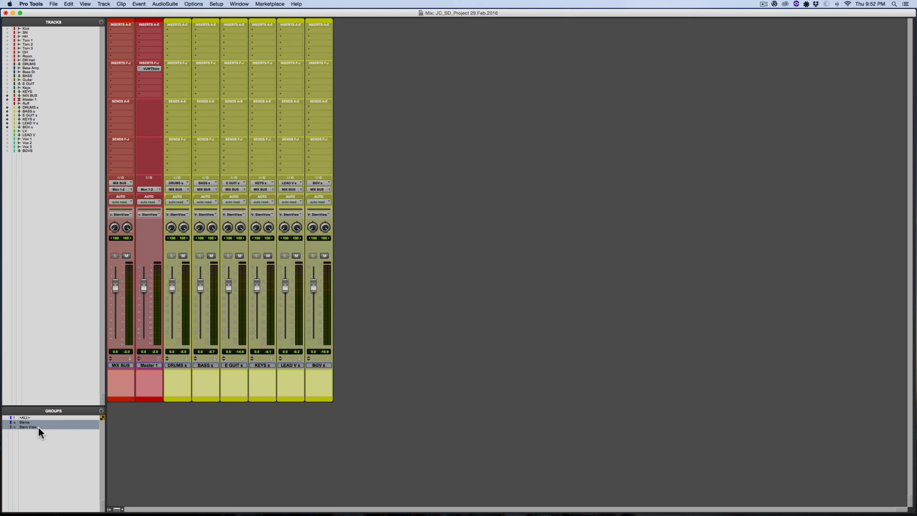
left_click(39, 427)
- Play the session, mute all grouped stems together, and unmute only BASS s independently of the Stems group
left_click(199, 430)
key("space")
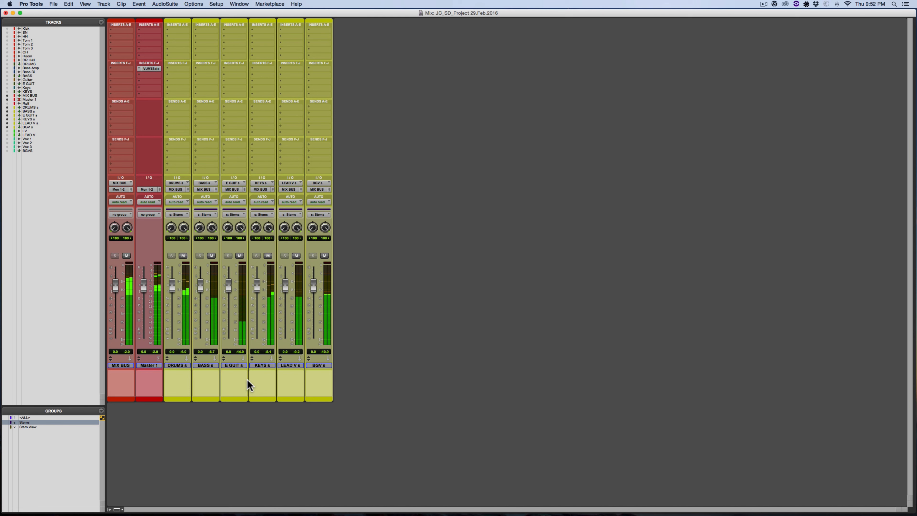
key("space")
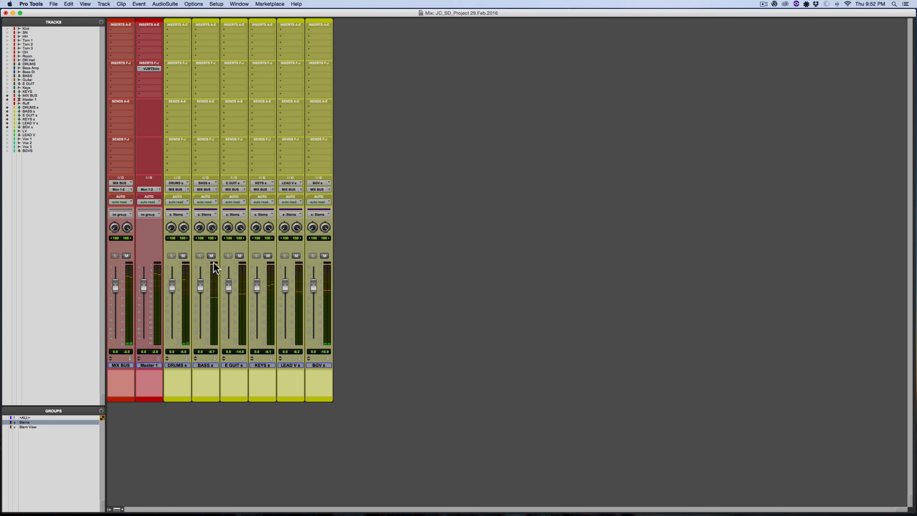
key("space")
left_click(211, 256)
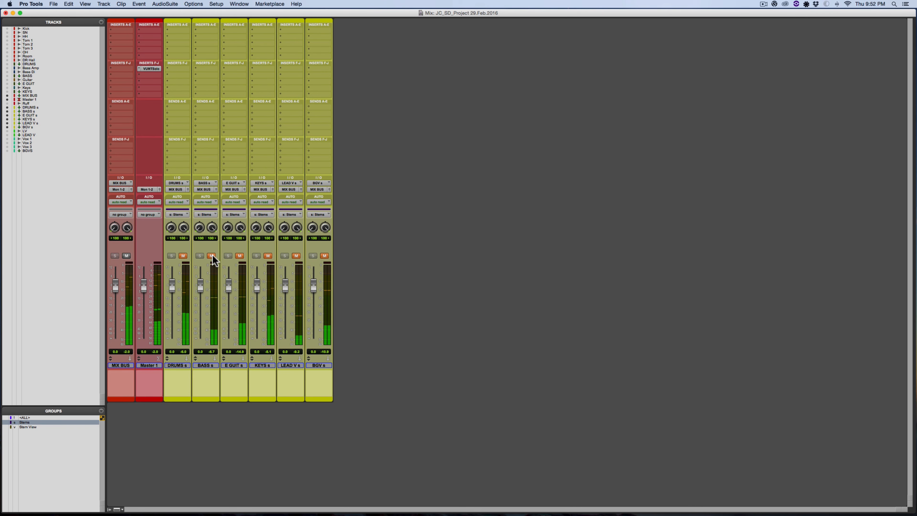
left_click(211, 256, "ctrl")
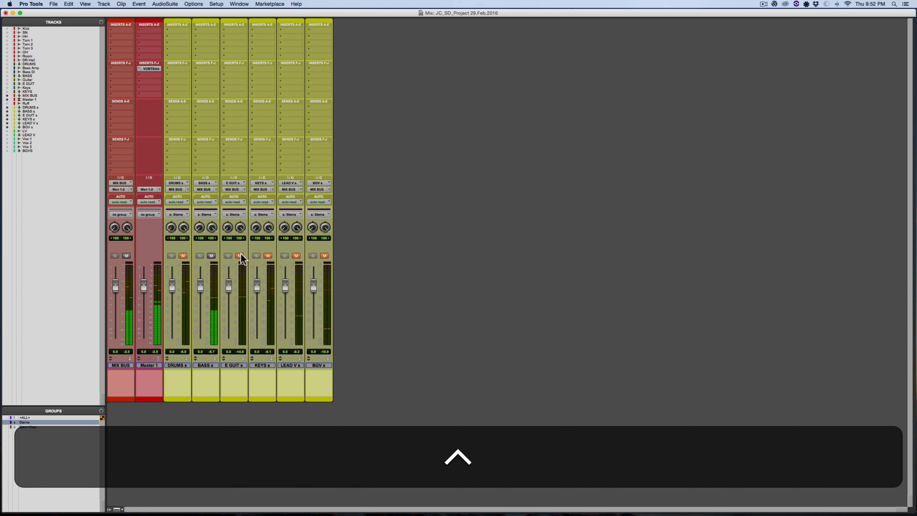